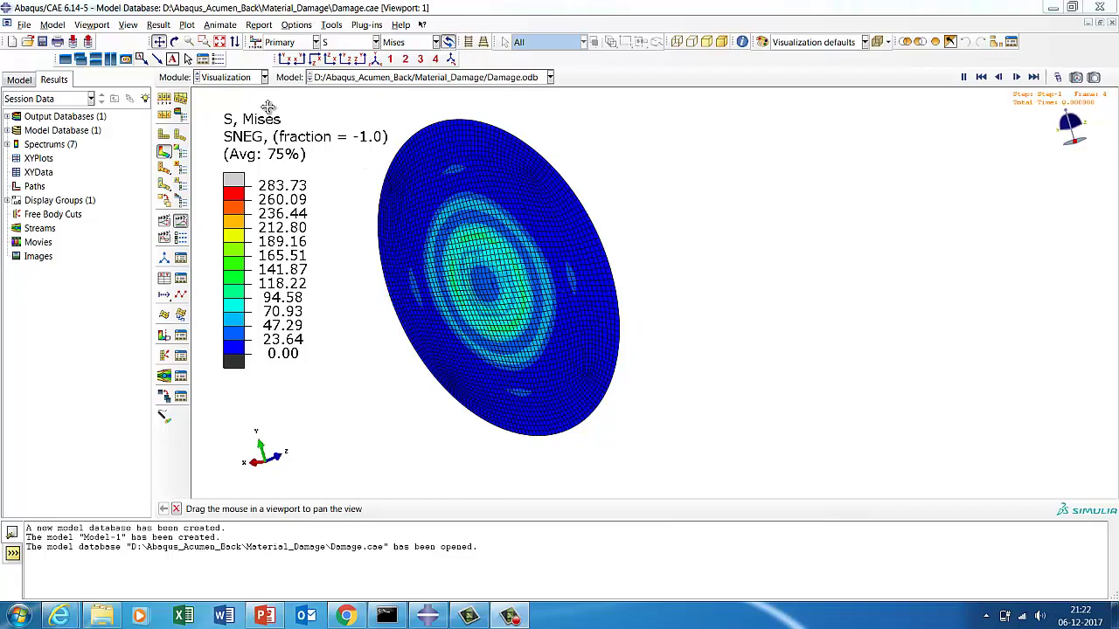
Fit the whole perforated plate model in the viewport while the Mises animation plays.
left_click(218, 41)
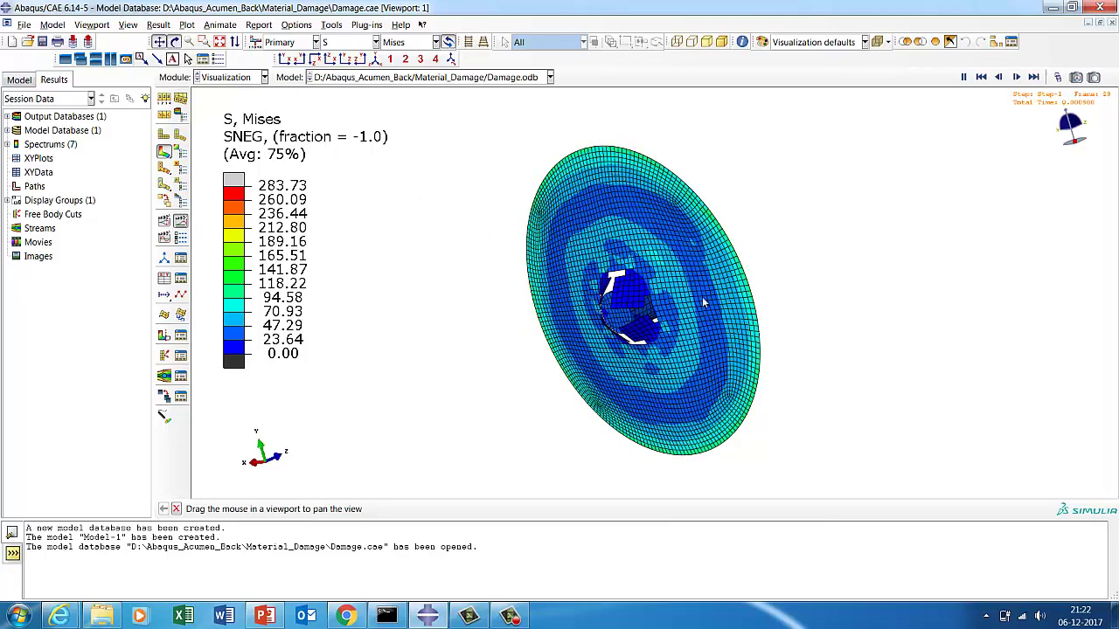
View the plate from the left side, then orbit it back so the plate faces the viewer.
left_click(174, 42)
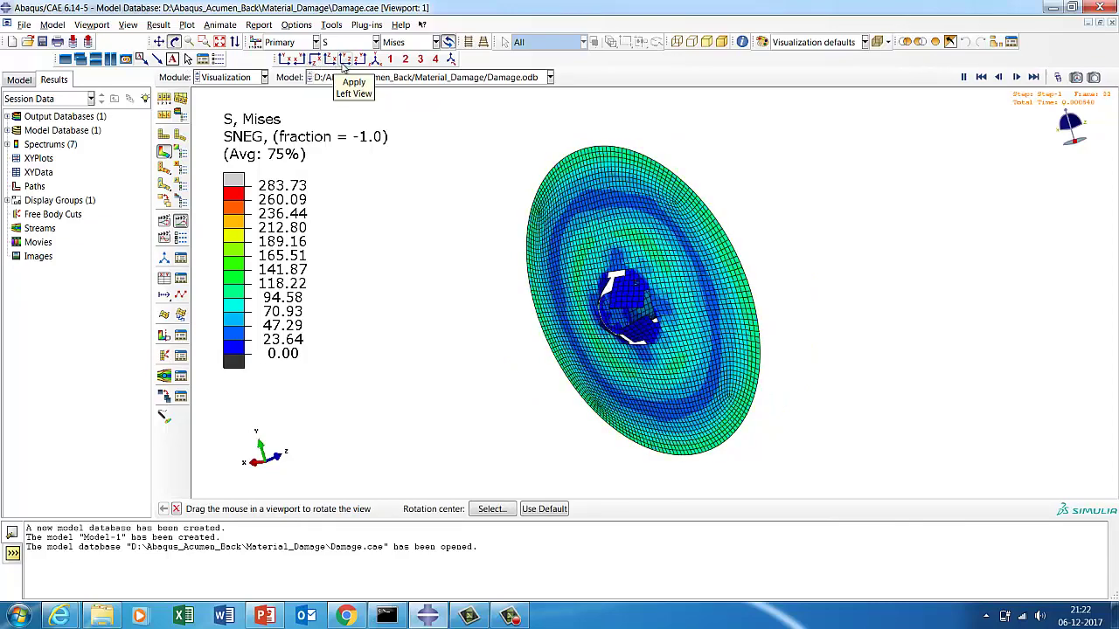
left_click(343, 58)
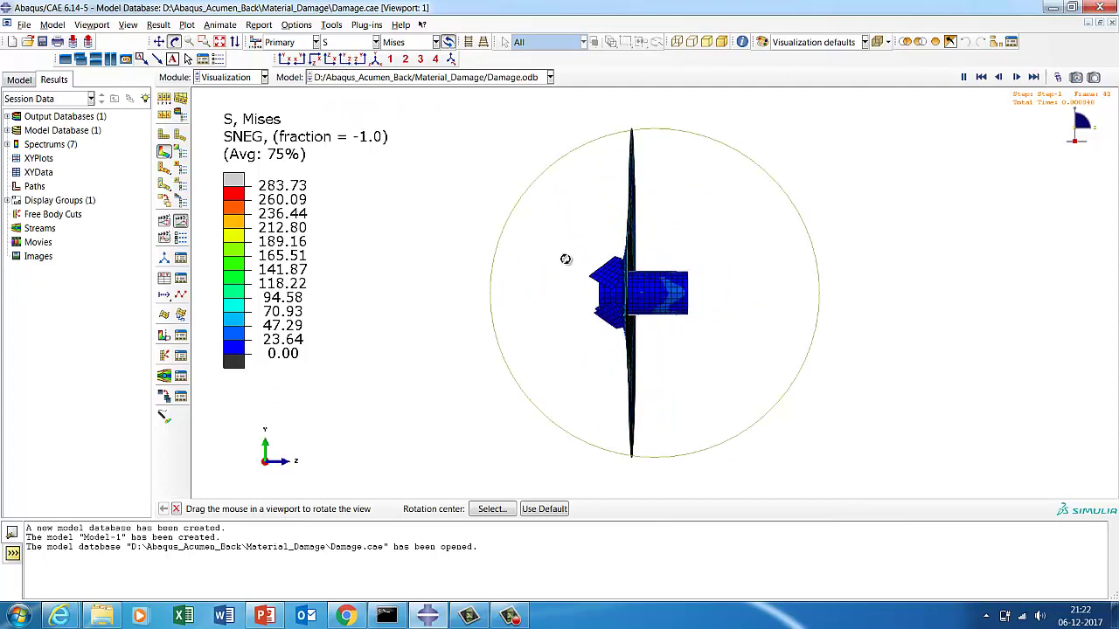
left_click(175, 42)
left_click(175, 42)
left_click_drag(572, 230, 589, 379)
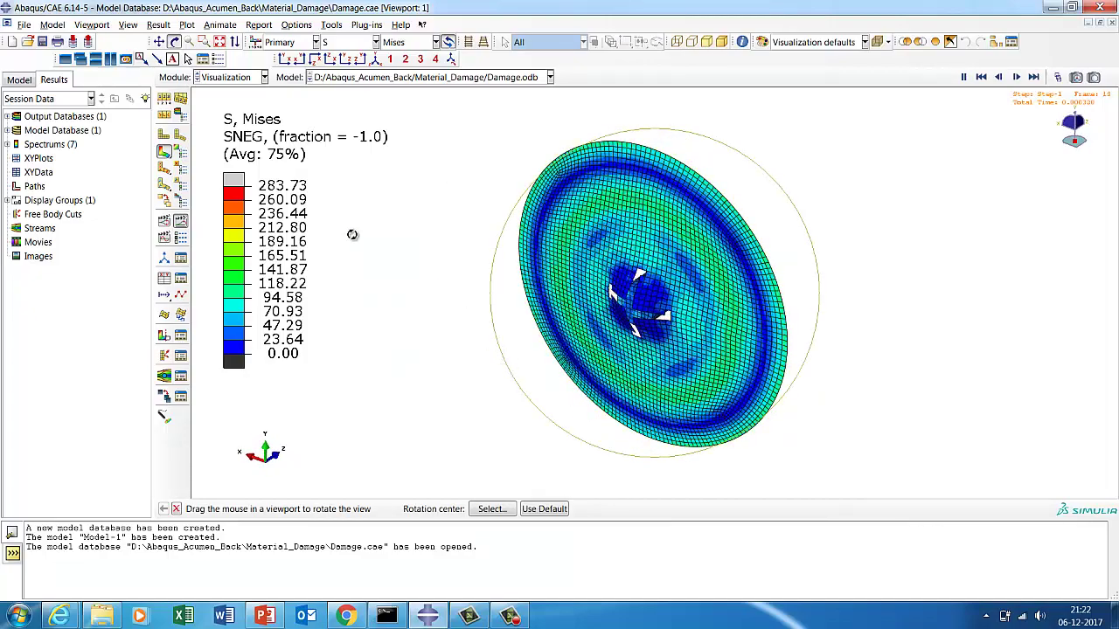
Pan the plate to the left and stop the animation on its last frame.
left_click(159, 42)
left_click_drag(487, 235, 319, 238)
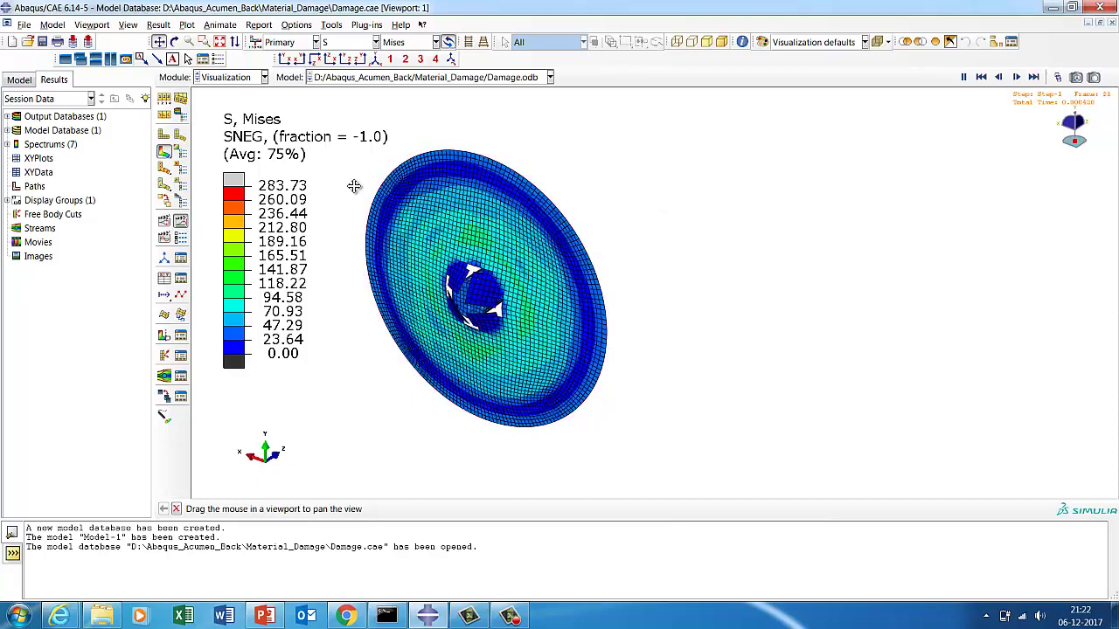
left_click(181, 226)
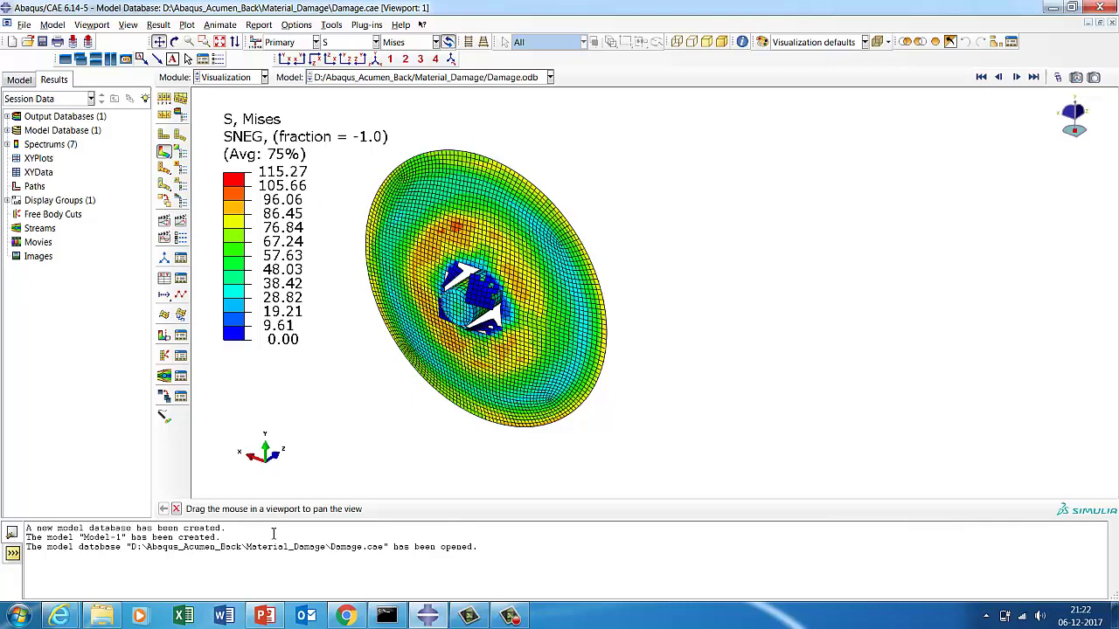
Bring the PowerPoint presentation of the material damage setup to the front.
left_click(266, 616)
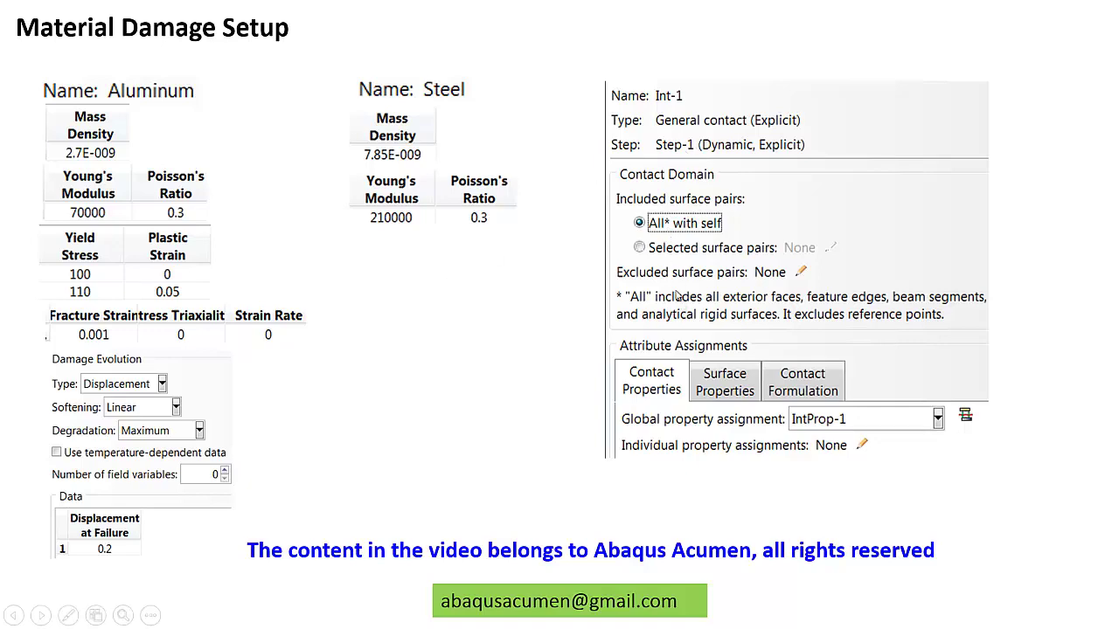
Advance to the field output and Mises contour slide, then exit the slideshow.
left_click(677, 297)
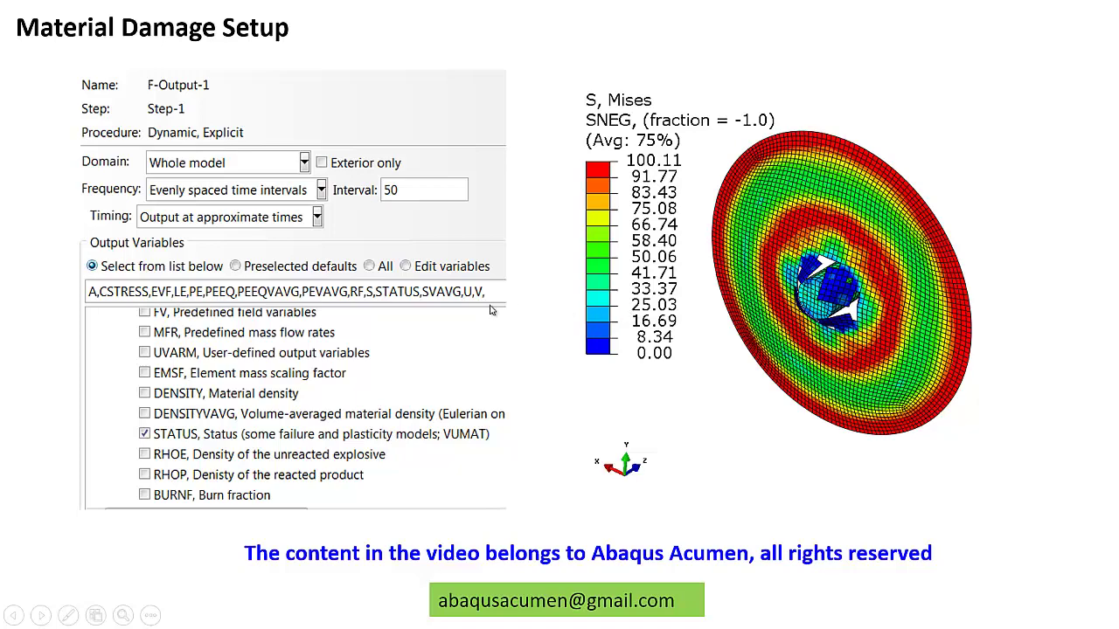
key("Escape")
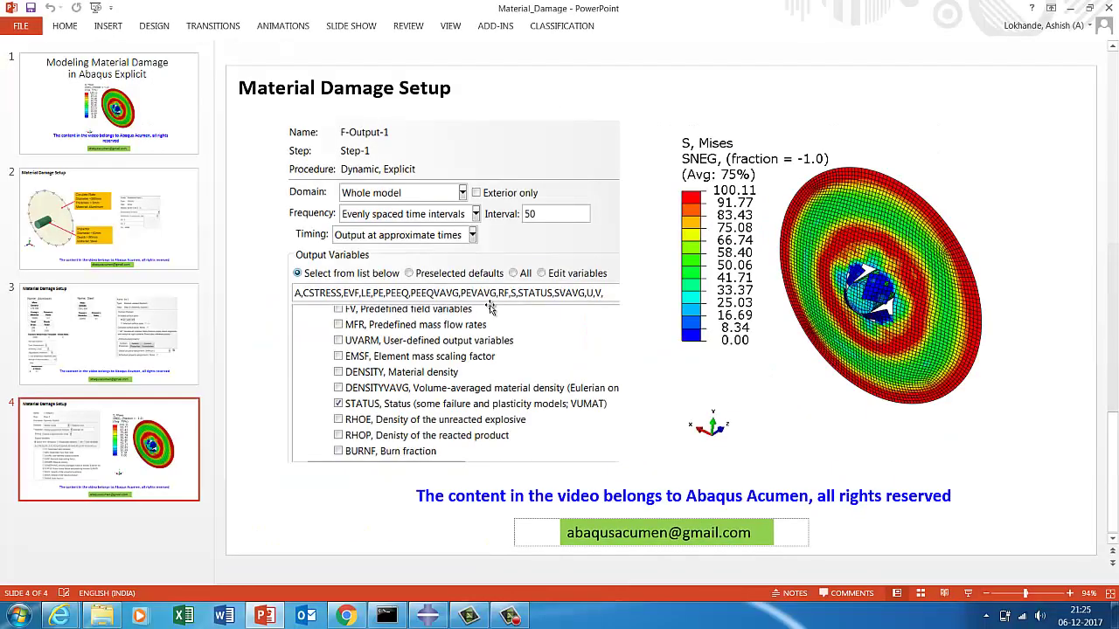
Return to Abaqus/CAE and start a new Standard/Explicit model database.
left_click(419, 615)
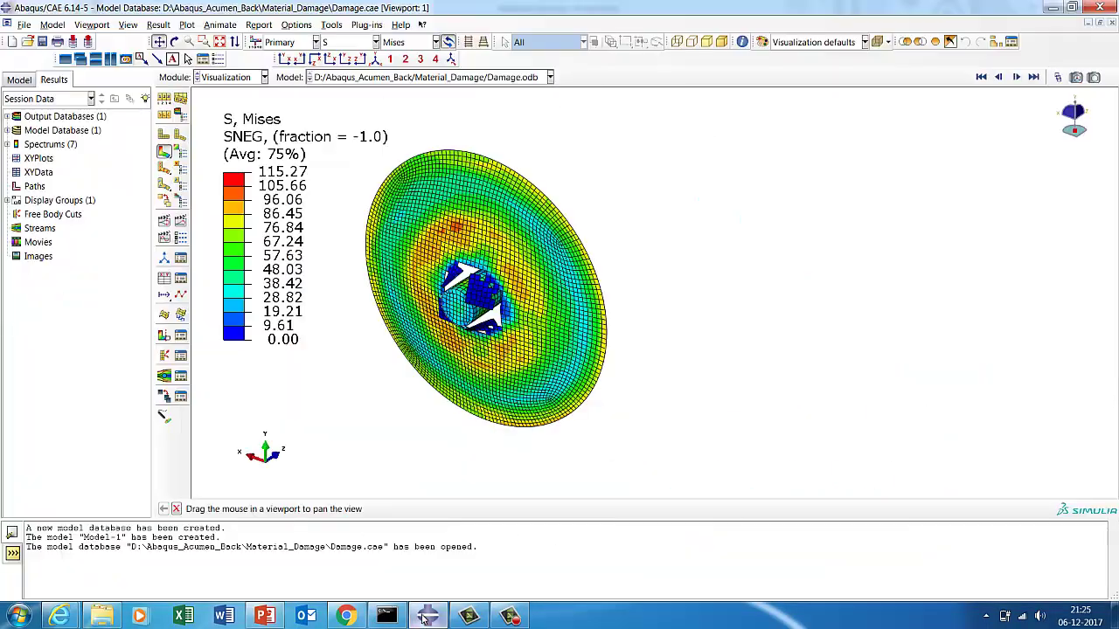
left_click(24, 26)
mouse_move(35, 44)
left_click(214, 44)
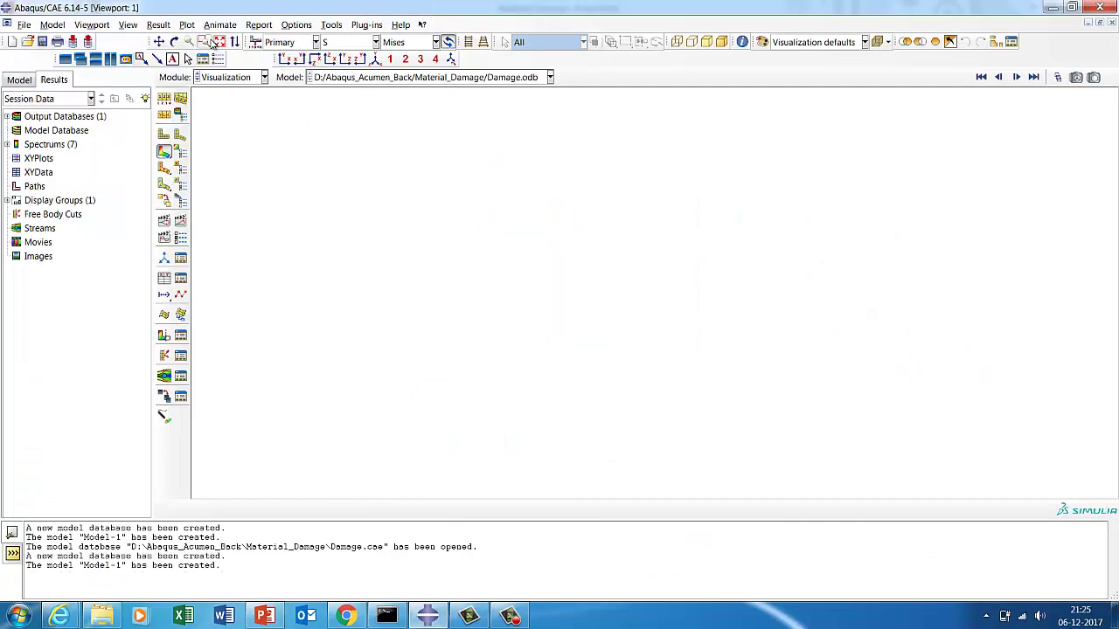
Set the work directory to D:\Abaqus_Acumen_Back\Material_Damage2, using the path copied from Explorer.
left_click(24, 24)
left_click(52, 95)
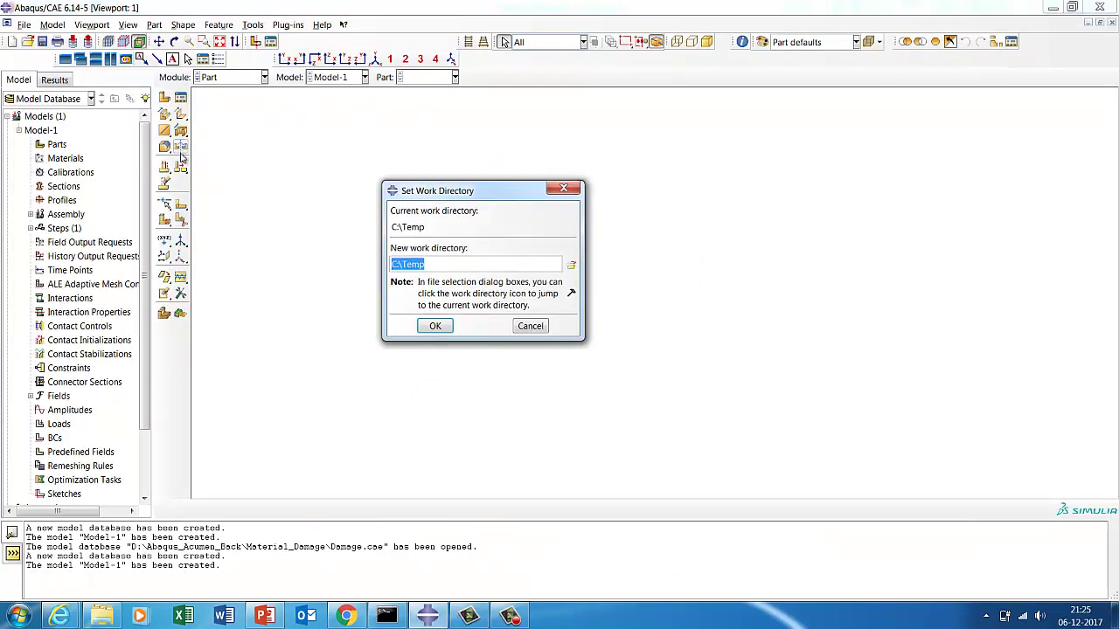
left_click(102, 615)
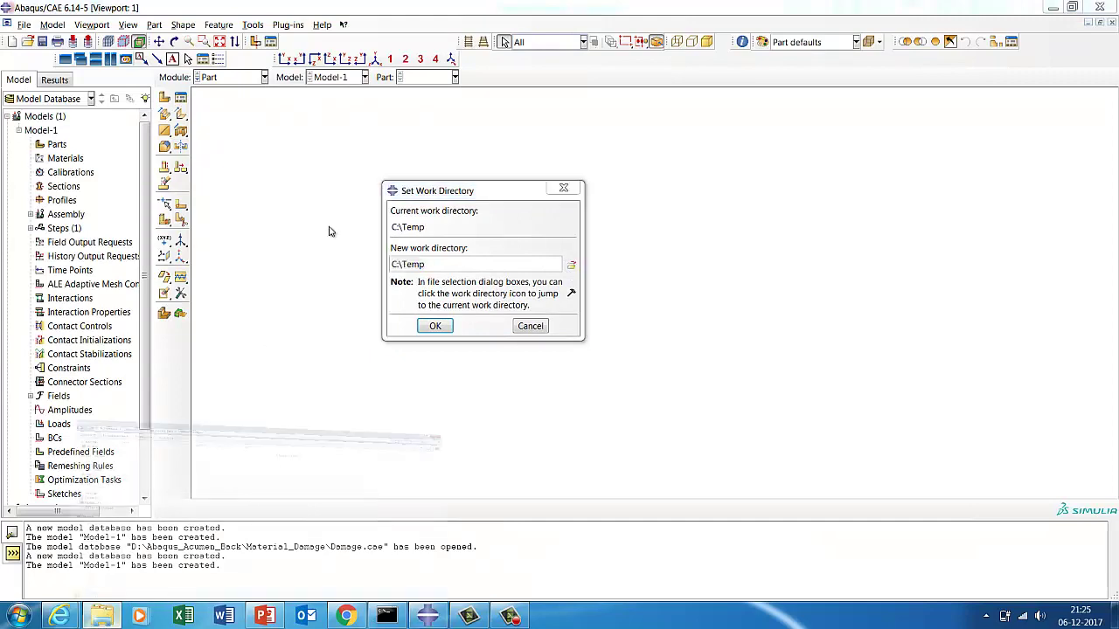
left_click(405, 29)
right_click(215, 29)
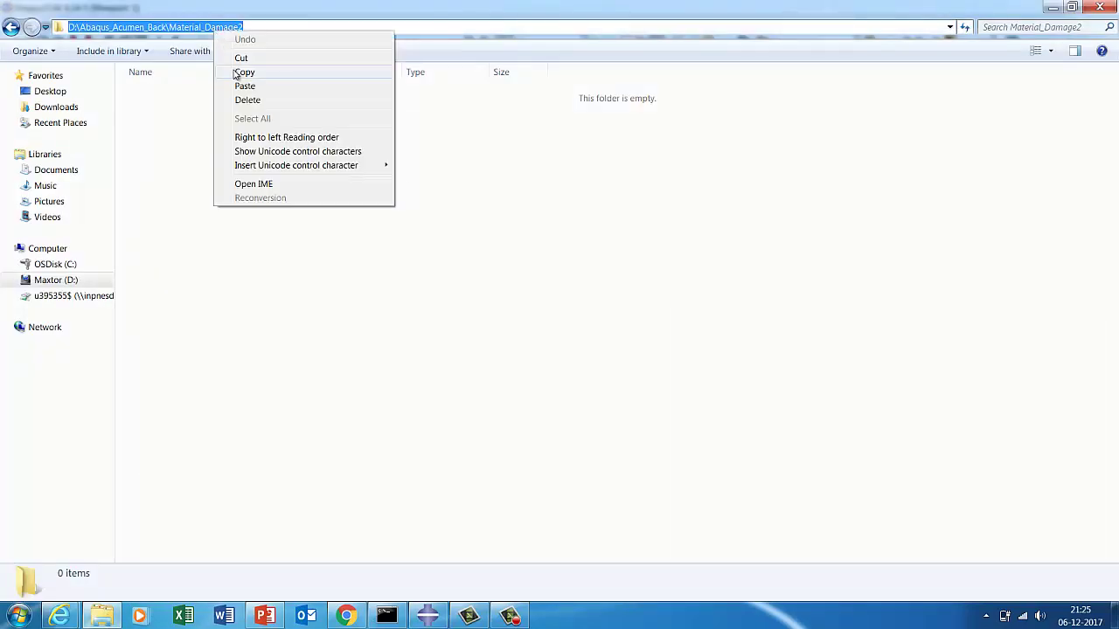
left_click(243, 71)
left_click(428, 615)
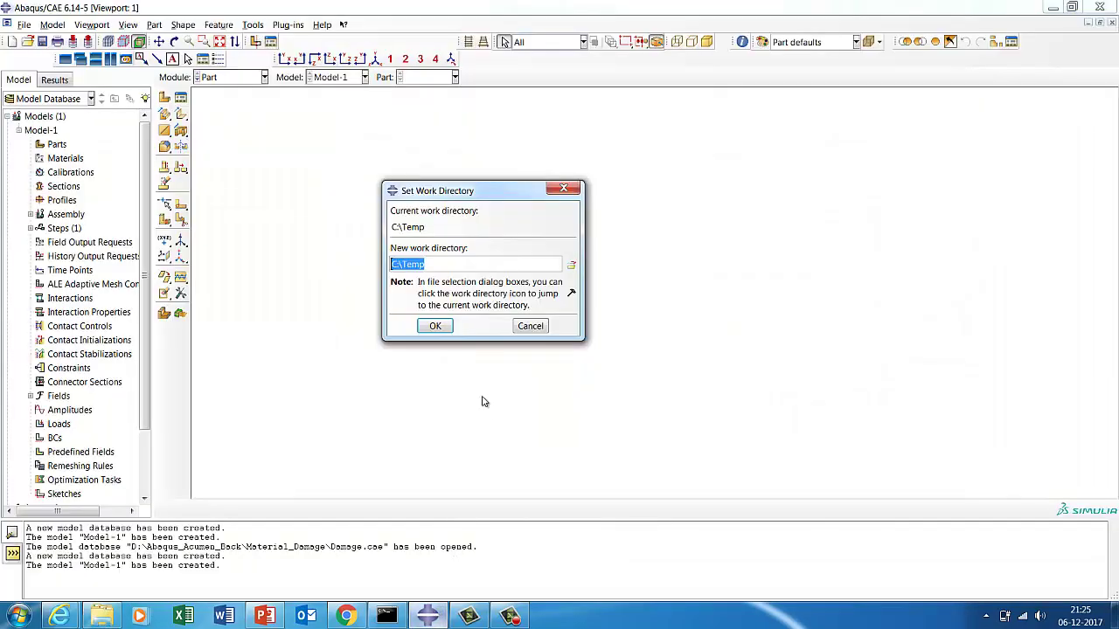
left_click(571, 264)
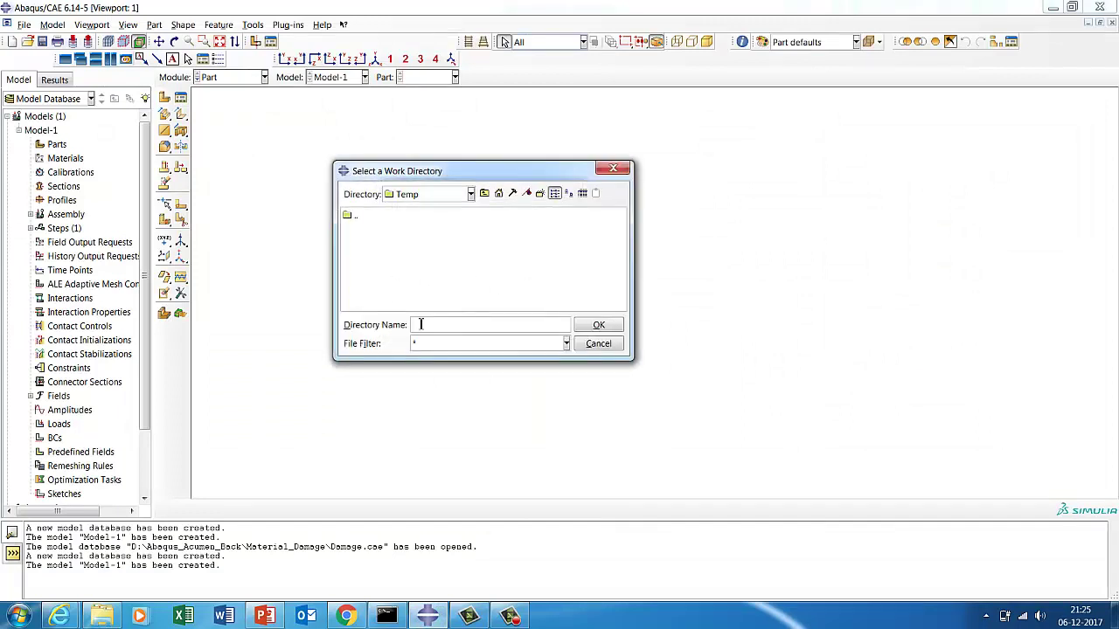
key("ctrl+v")
left_click(599, 324)
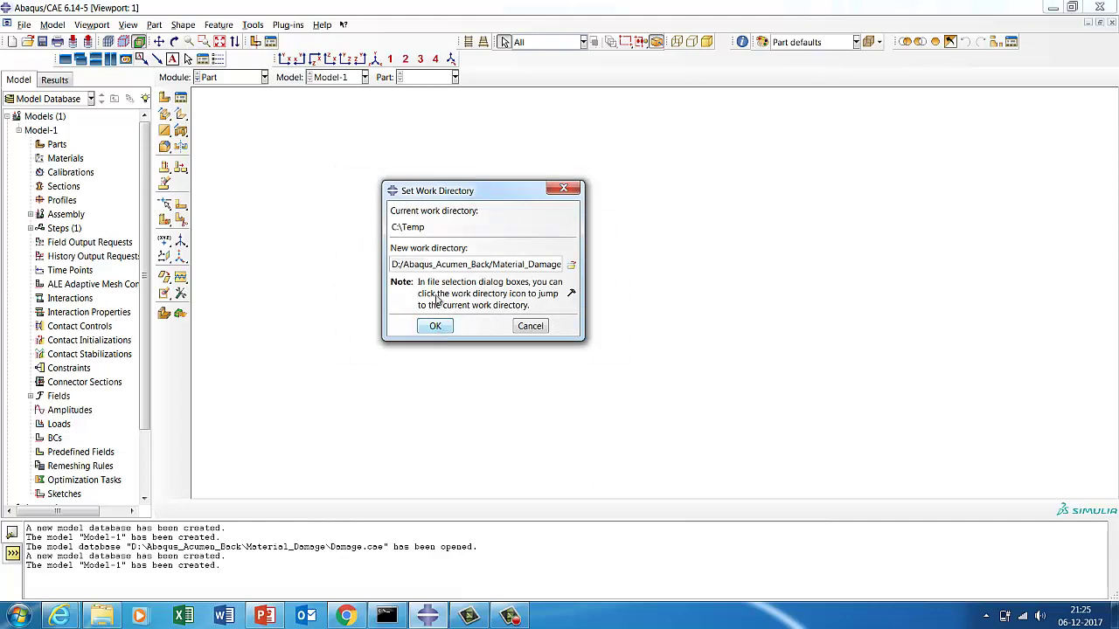
left_click(435, 327)
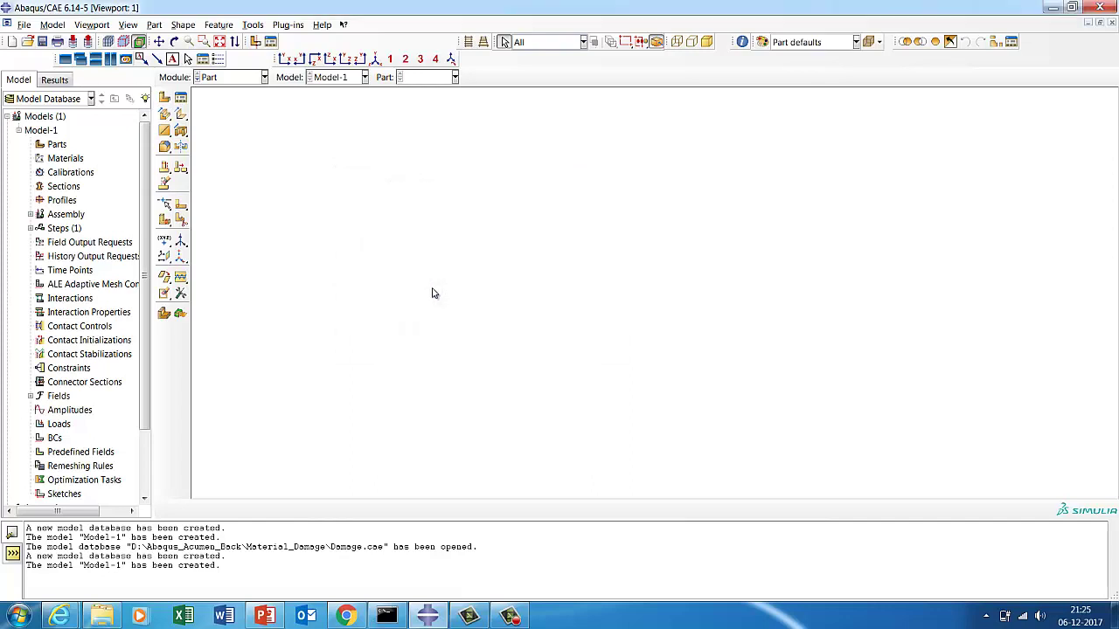
Create a shell part named Circular_Plate with approximate size 500.
right_click(59, 146)
left_click(81, 167)
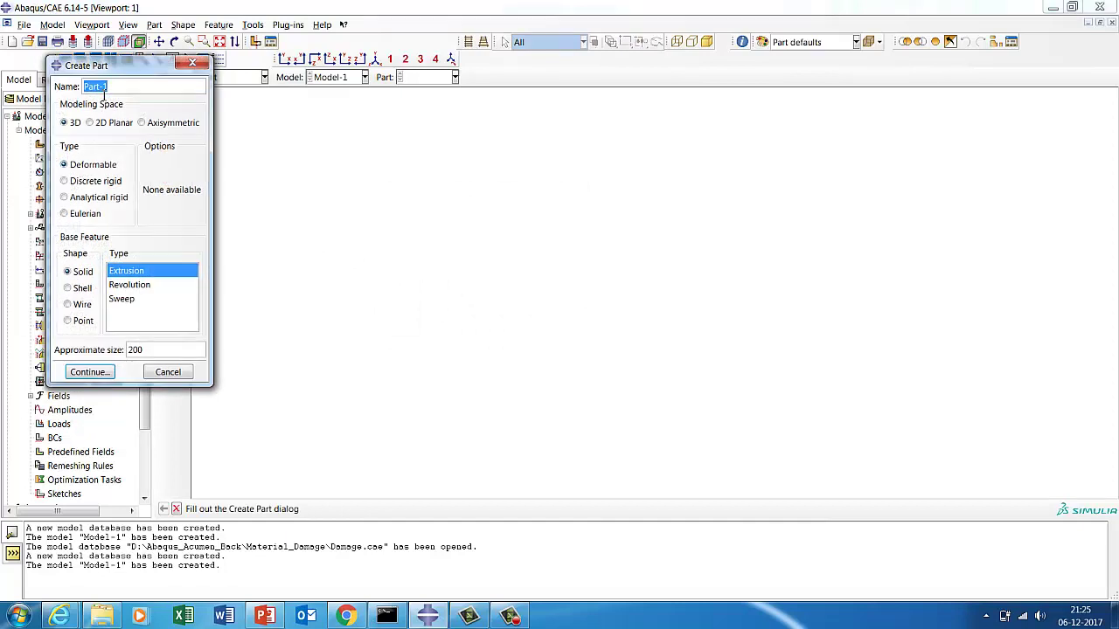
type("Circu")
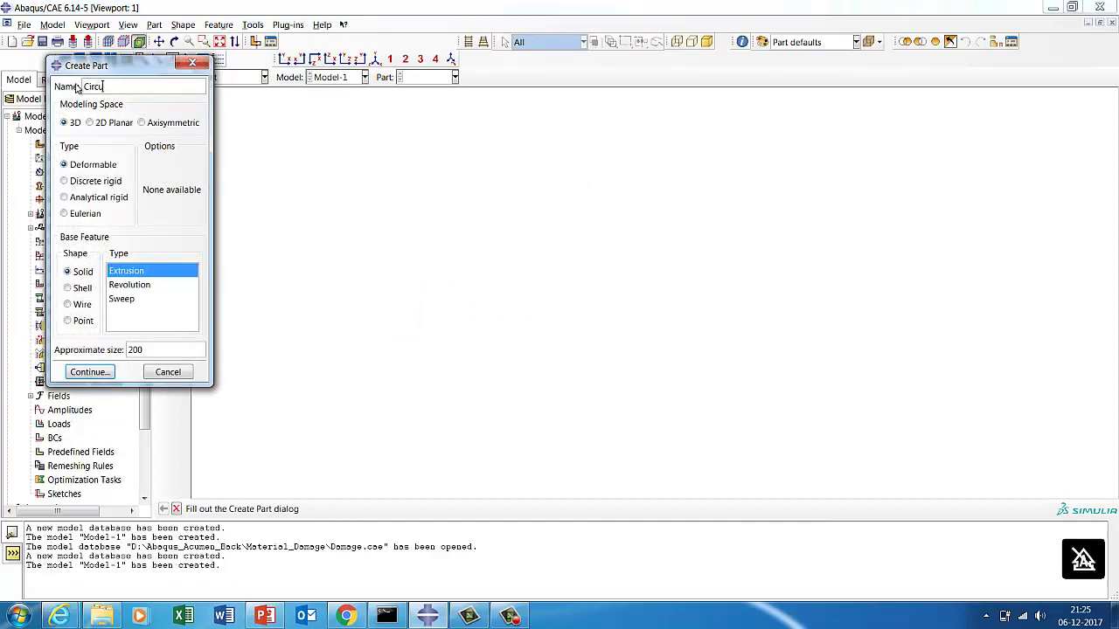
type("lar_Plate")
left_click(68, 289)
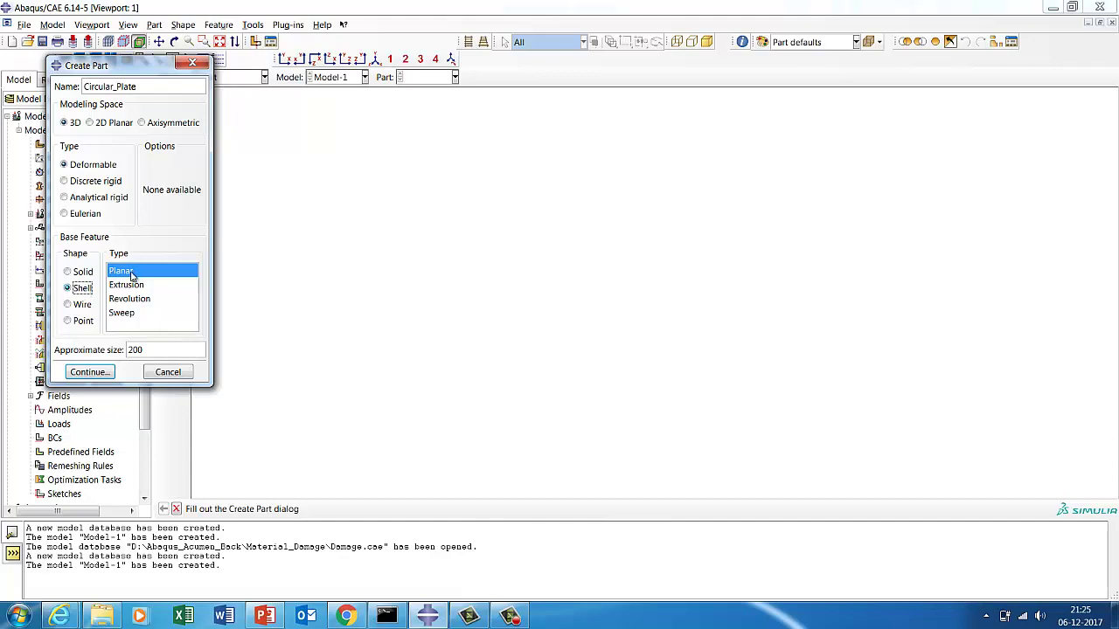
left_click_drag(147, 349, 118, 348)
type("50")
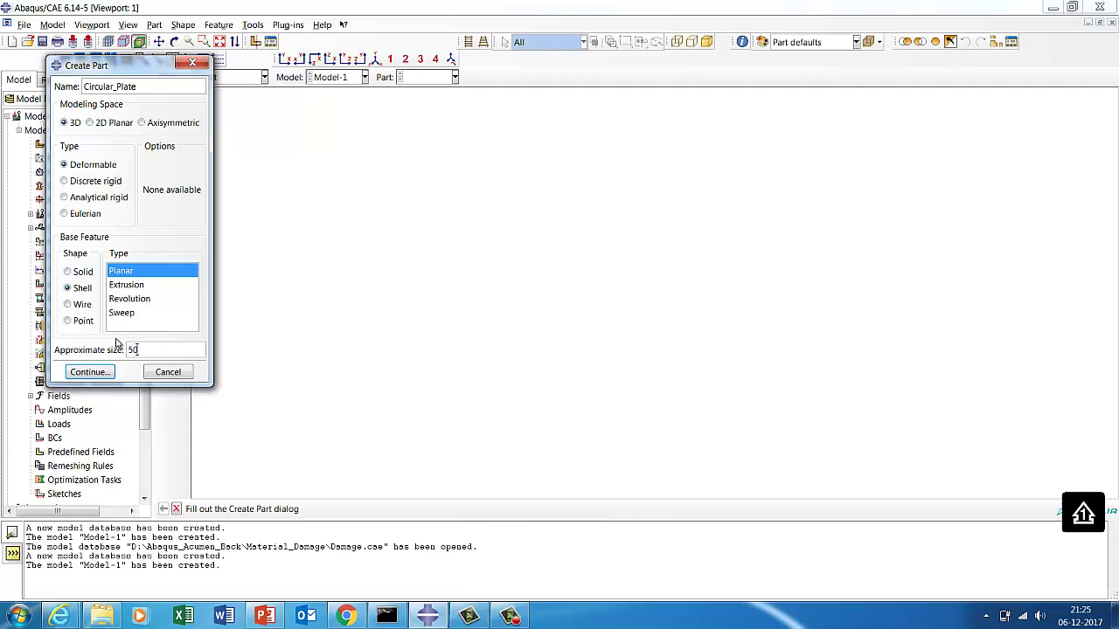
type("0")
left_click(96, 372)
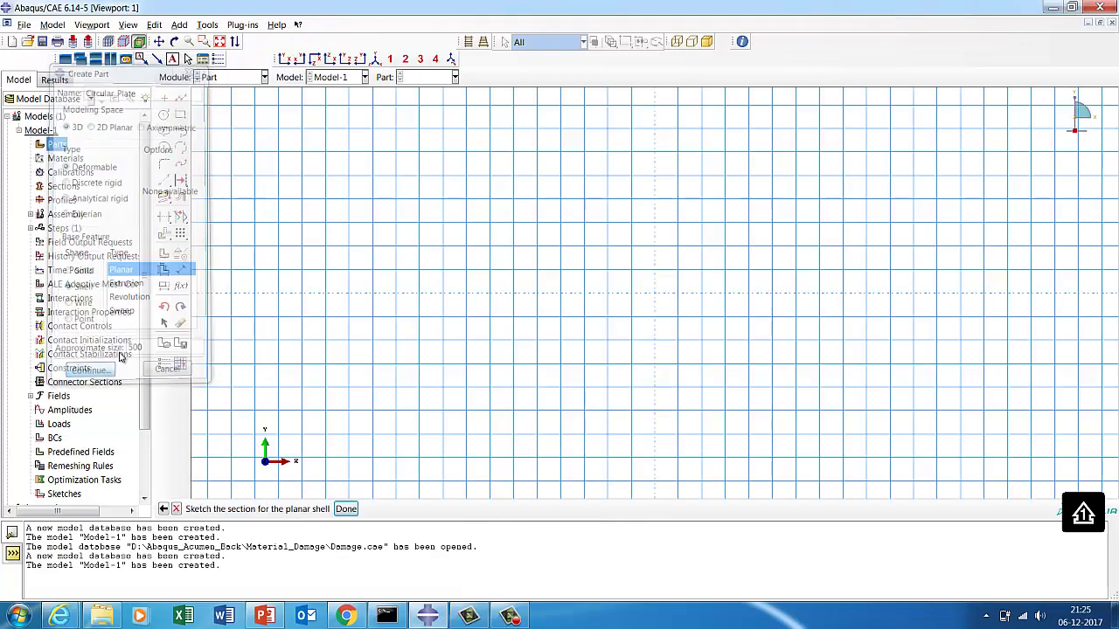
Sketch a point at the origin (0,0) and a circle centred on it.
left_click(166, 100)
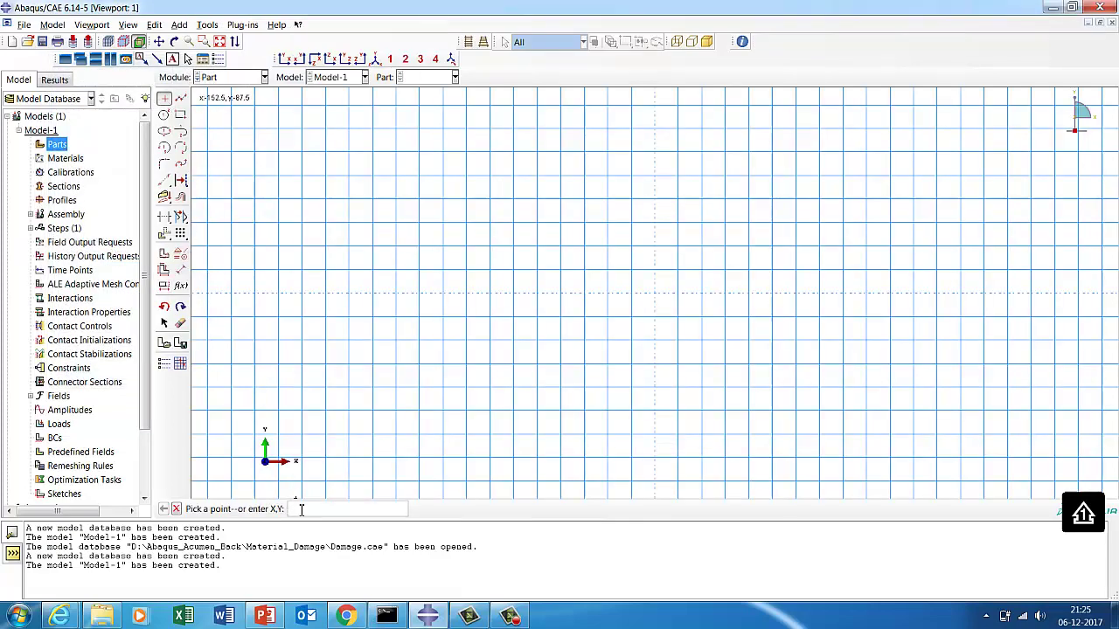
type("0,0")
key("Return")
left_click(164, 114)
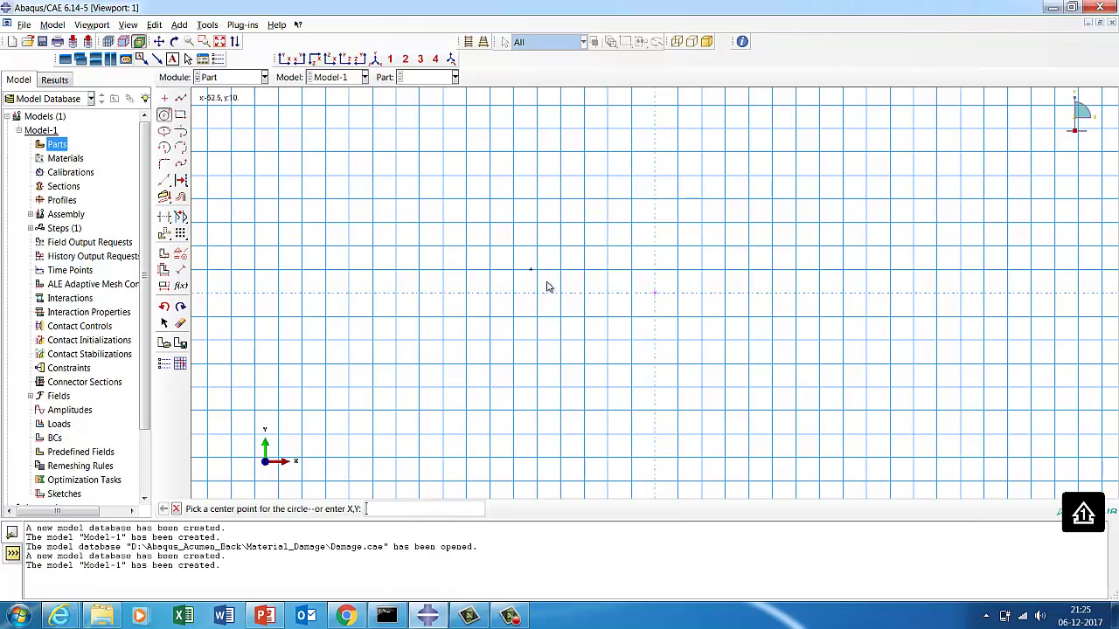
left_click(654, 294)
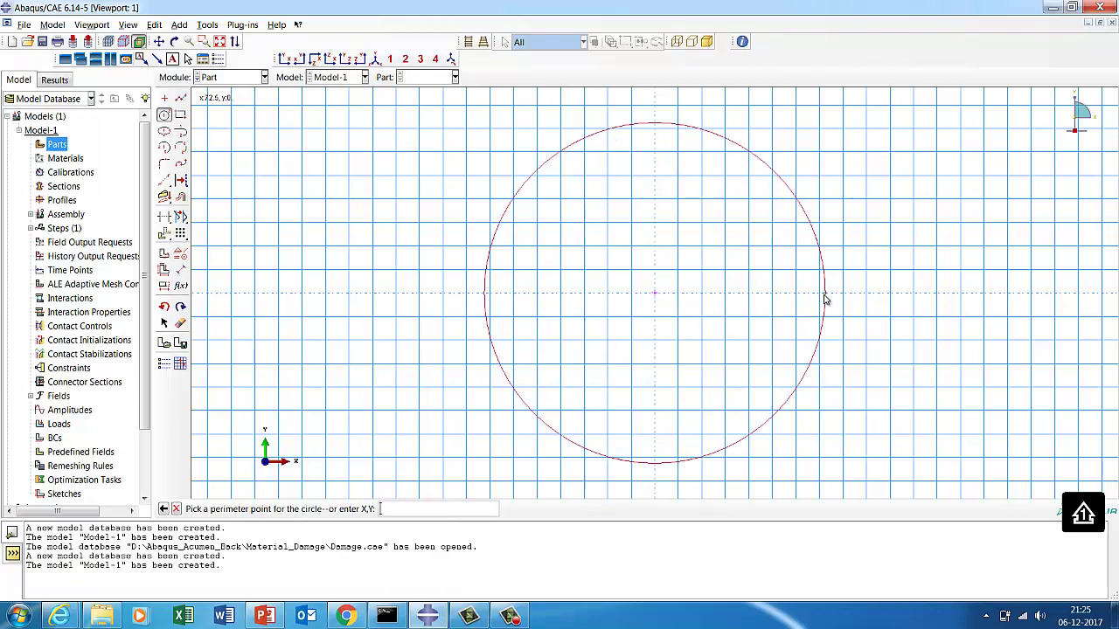
left_click(821, 299)
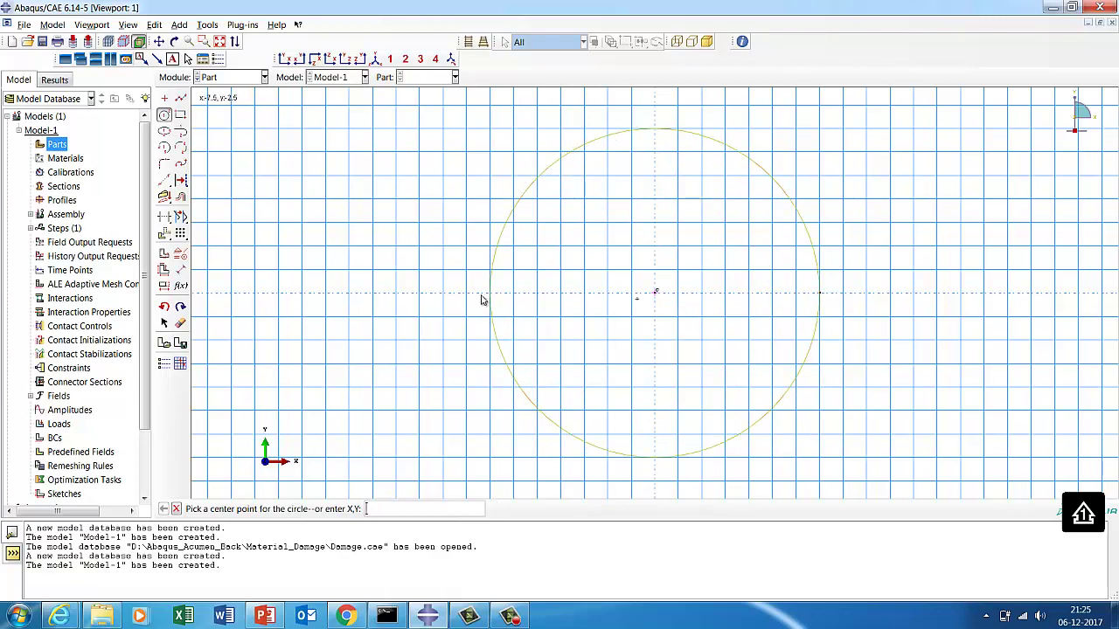
Dimension the circle to radius 150 and finish the sketch to create the part.
left_click(181, 270)
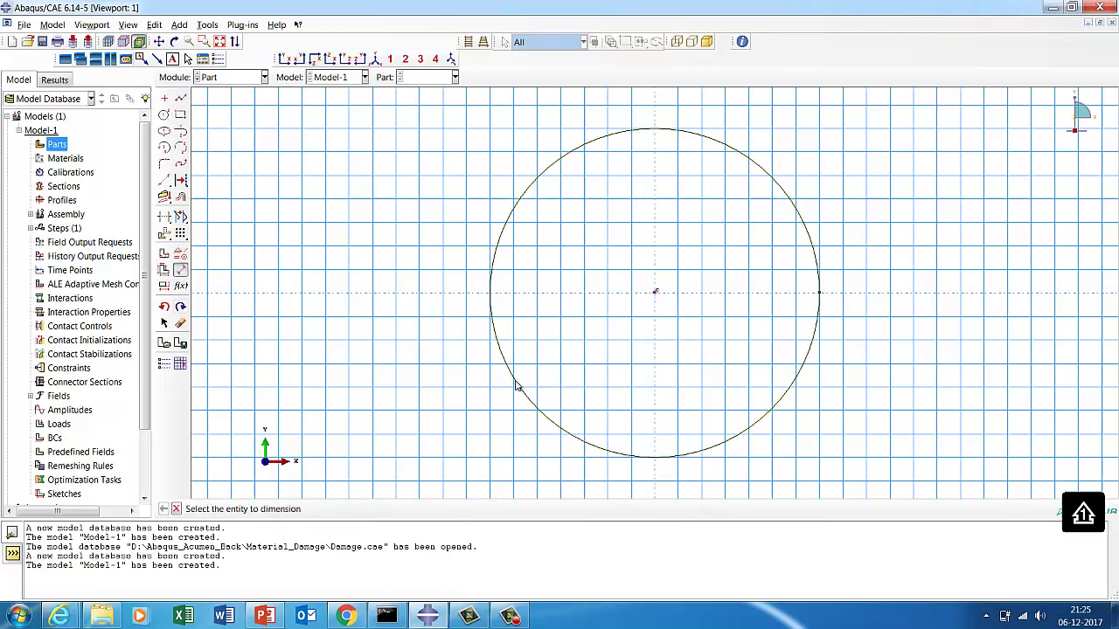
left_click(516, 385)
left_click(478, 396)
type("1")
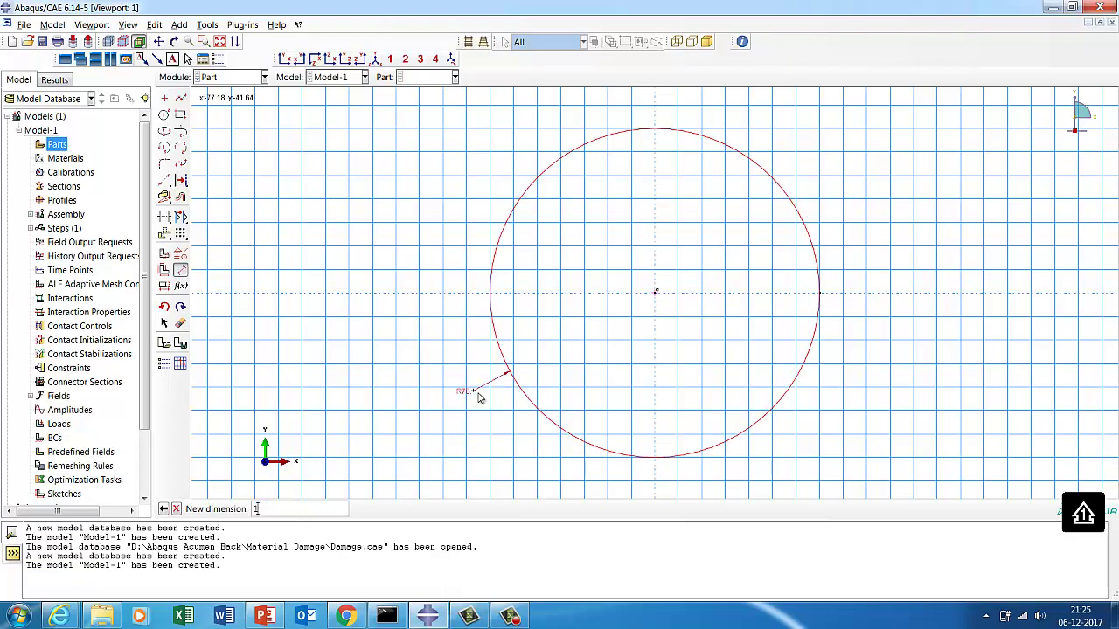
type("50")
key("Return")
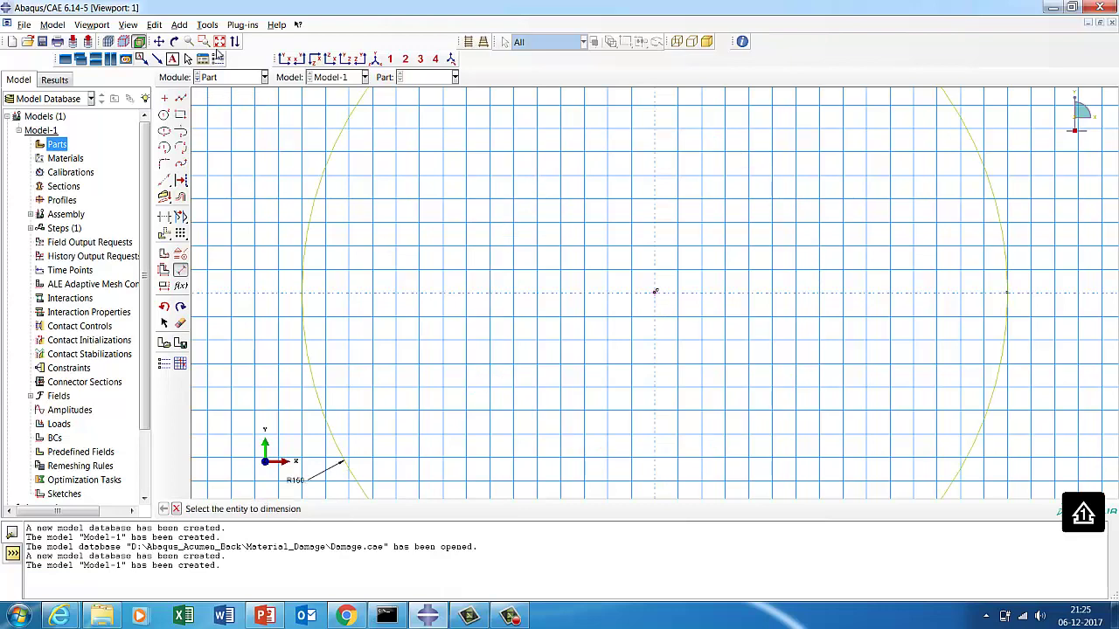
left_click(219, 42)
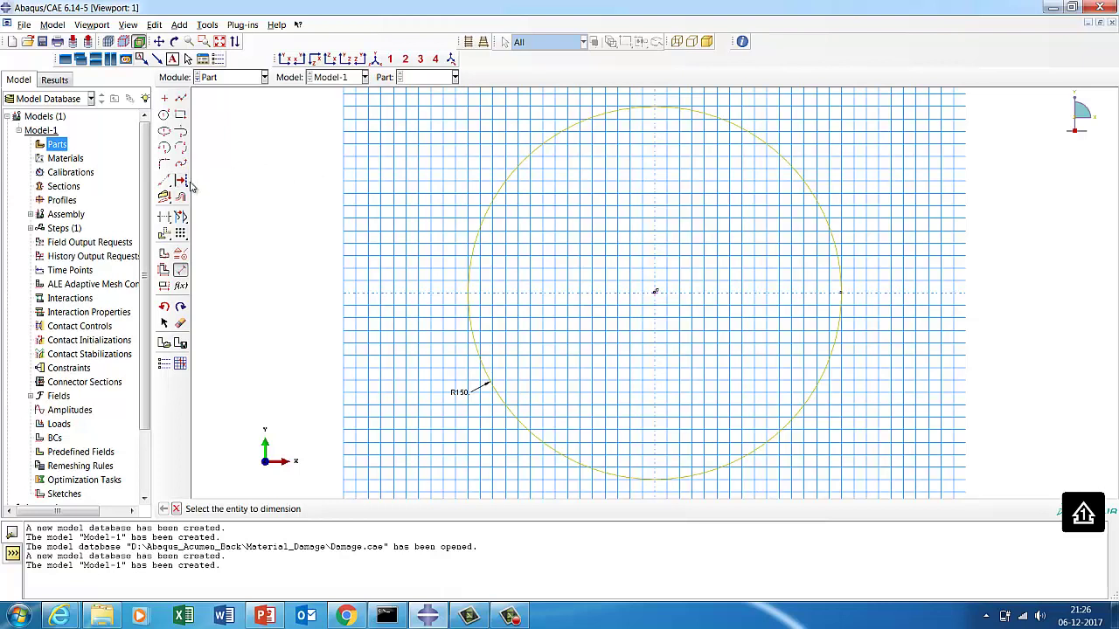
left_click(176, 511)
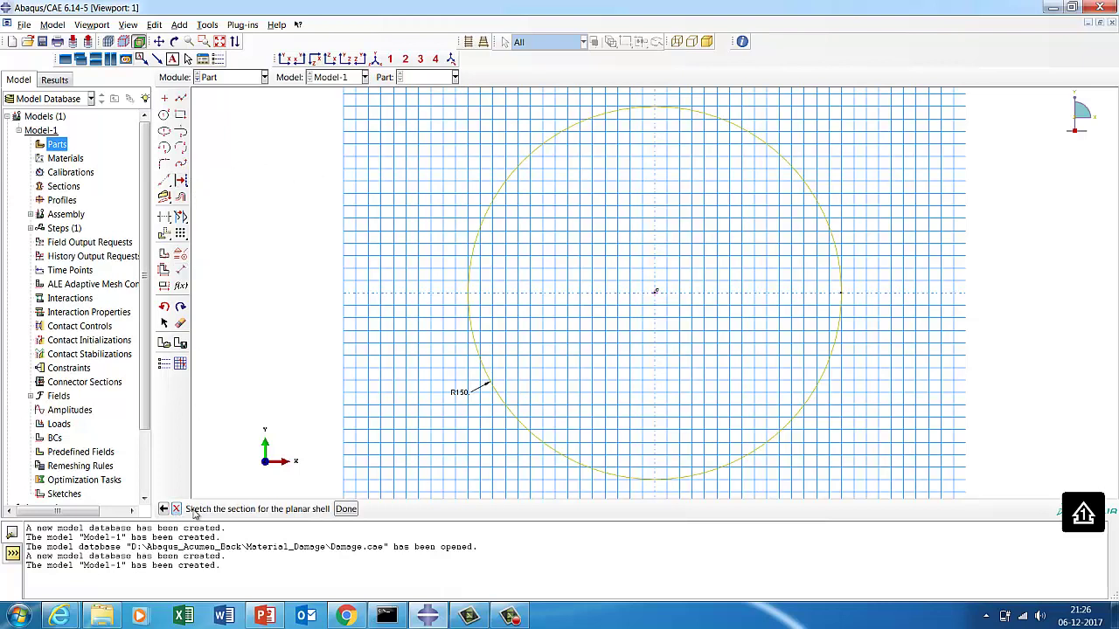
left_click(346, 510)
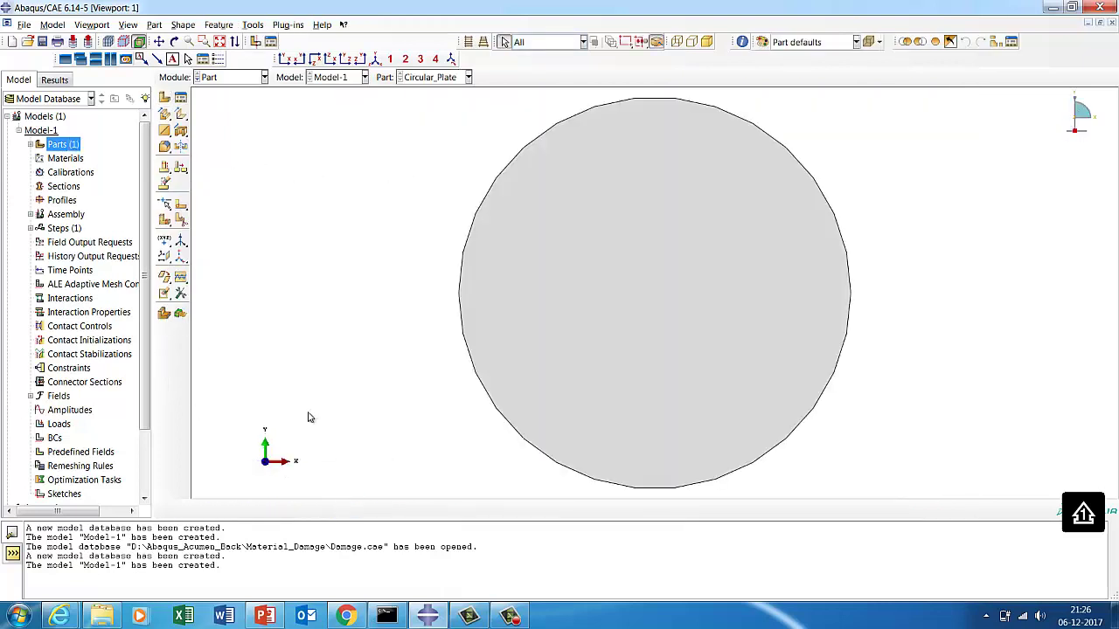
In the Property module, create material Aluminum with density 2.7e-09.
left_click(220, 77)
left_click(220, 105)
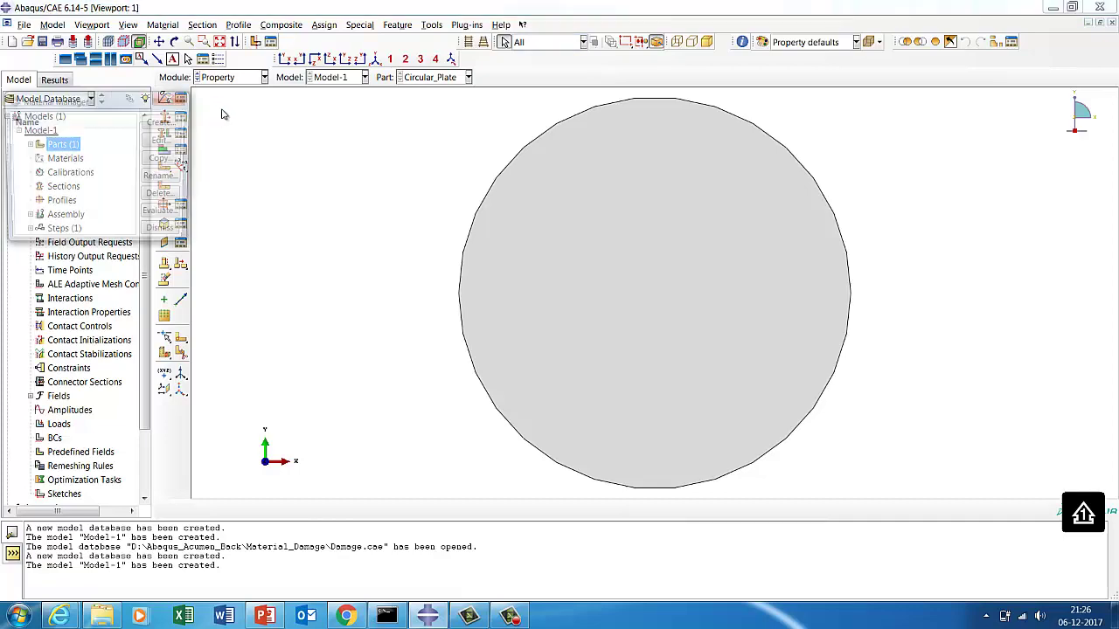
left_click(162, 123)
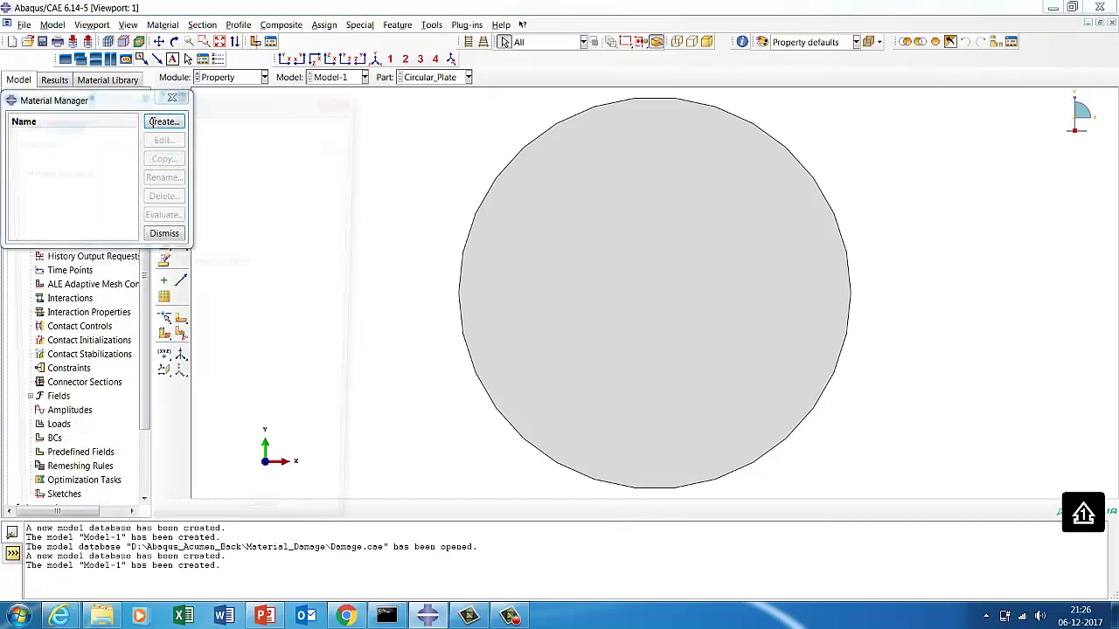
type("A")
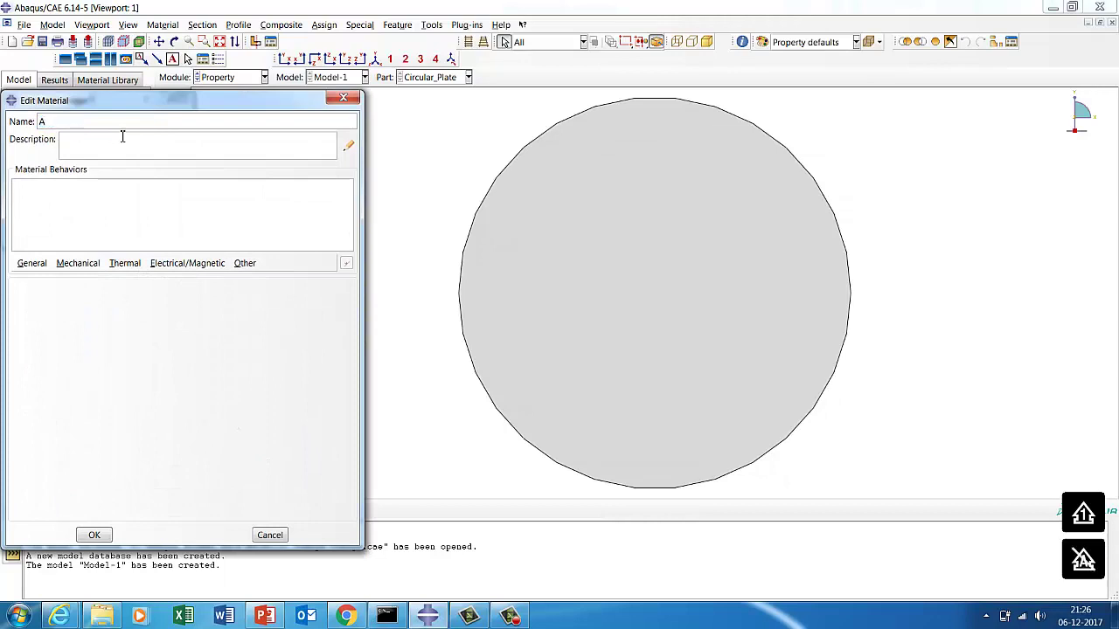
type("luminum")
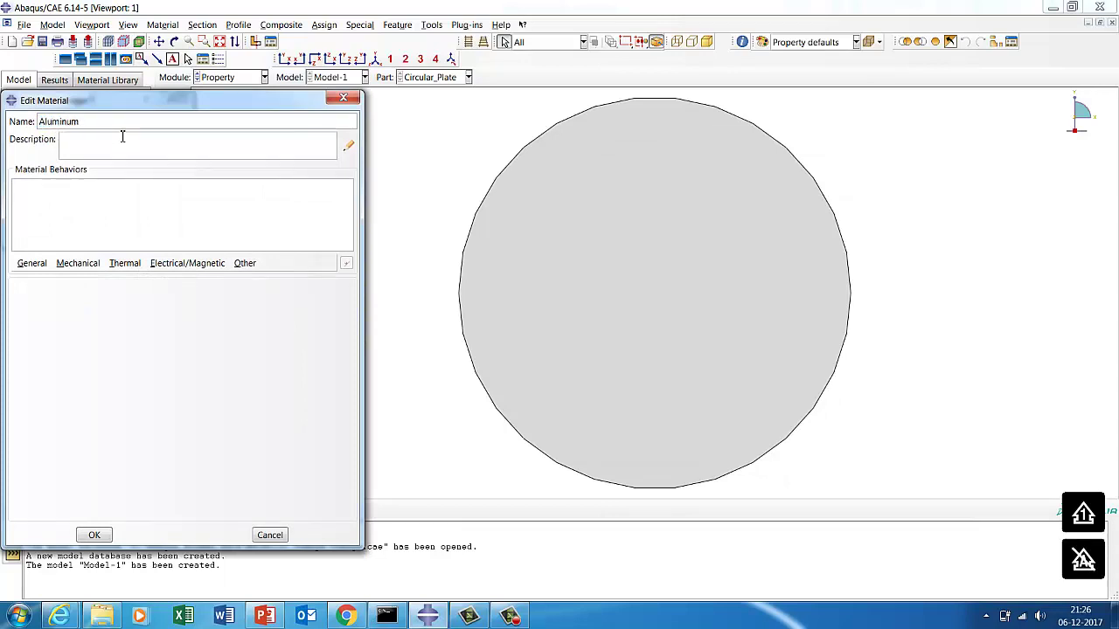
left_click(32, 263)
left_click(38, 278)
left_click(56, 400)
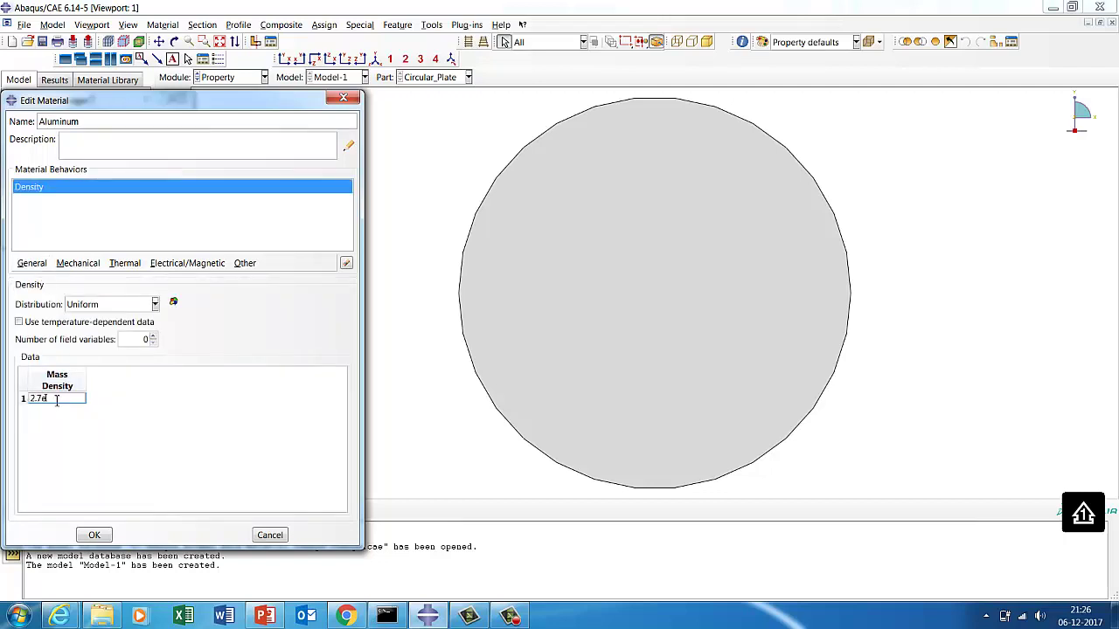
left_click(111, 414)
Add elastic behaviour with Young's modulus 70000 and Poisson's ratio 0.3.
left_click(79, 263)
mouse_move(89, 278)
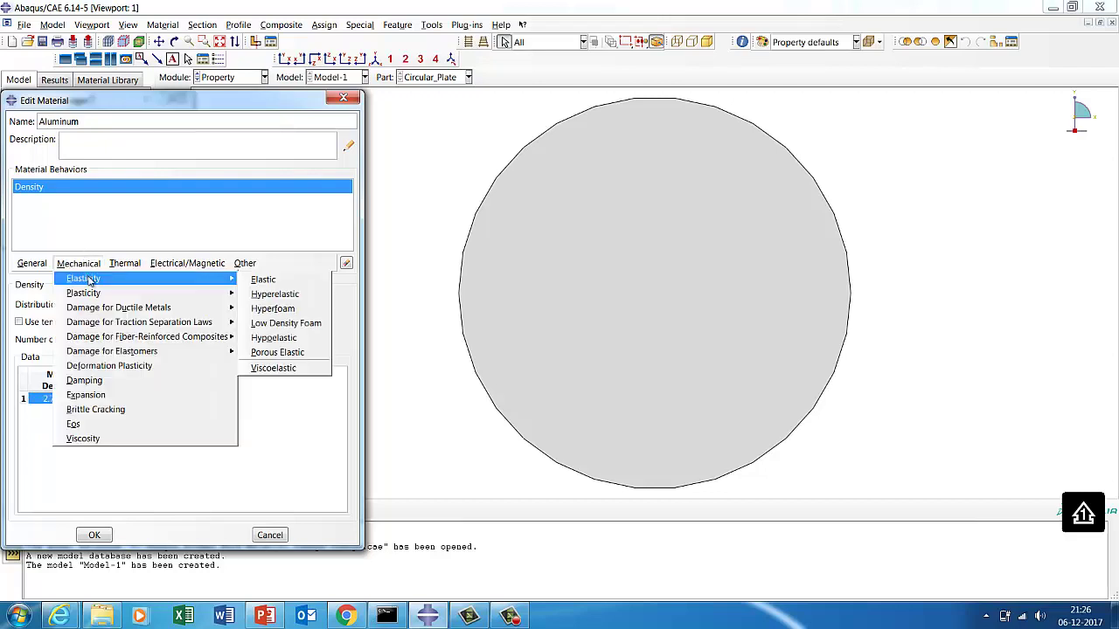
left_click(262, 279)
left_click(70, 449)
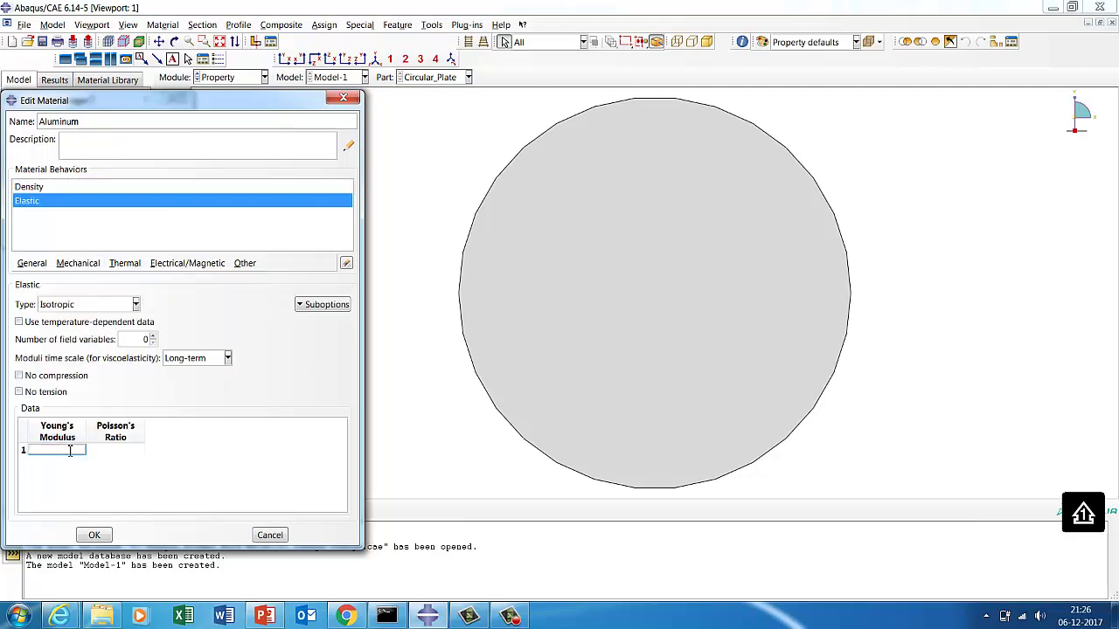
type("70000")
left_click(114, 449)
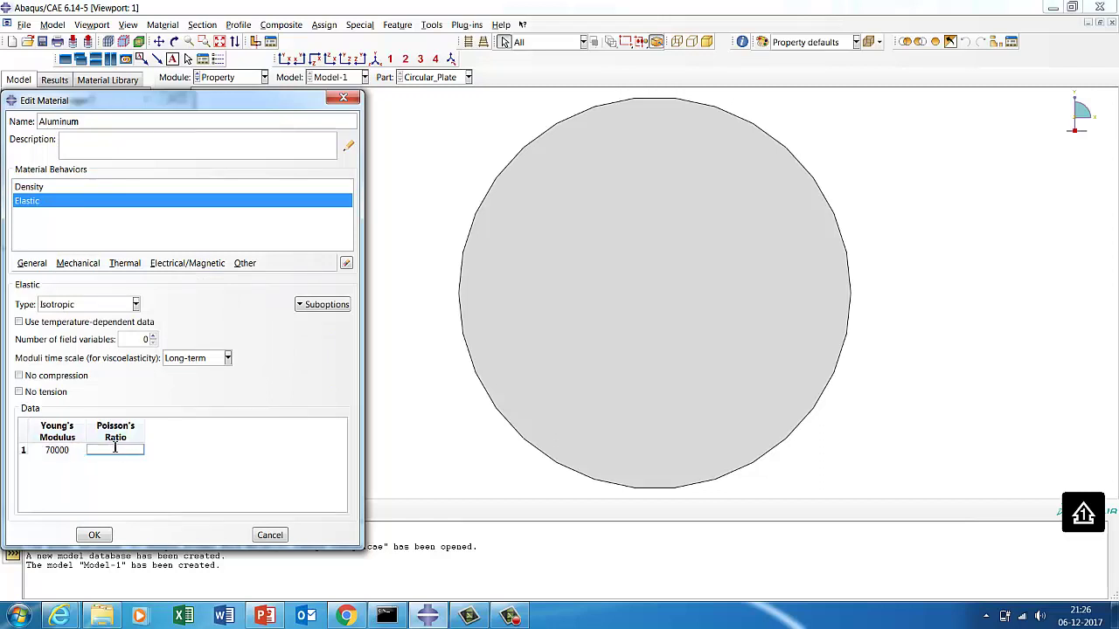
left_click(171, 460)
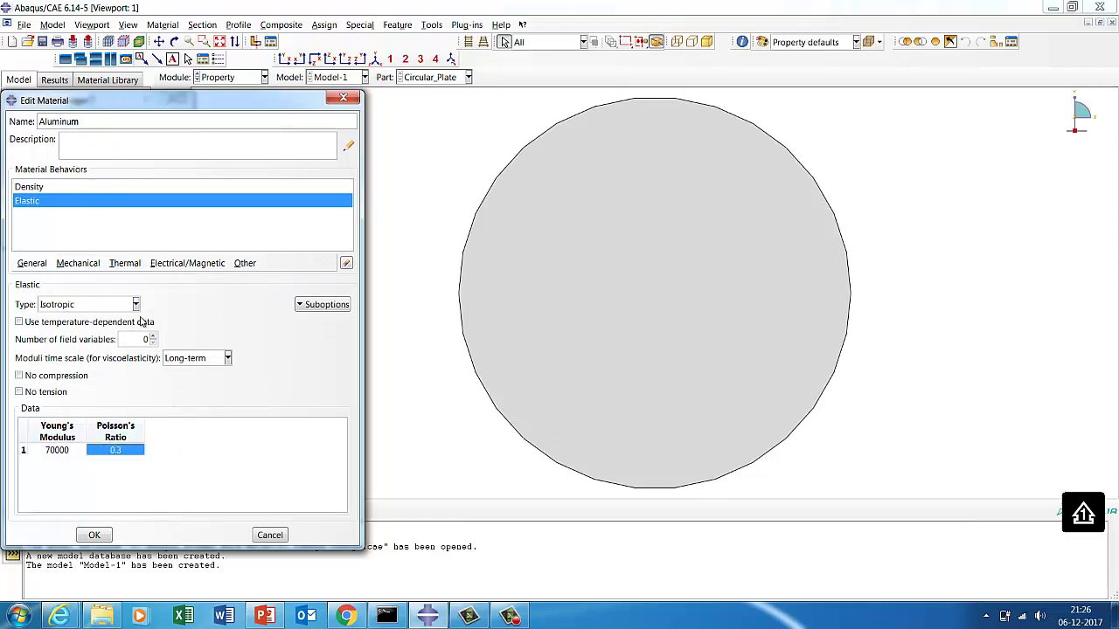
Add plastic behaviour with yield point 100 at strain 0 and second yield stress 110.
left_click(79, 263)
mouse_move(96, 294)
left_click(263, 294)
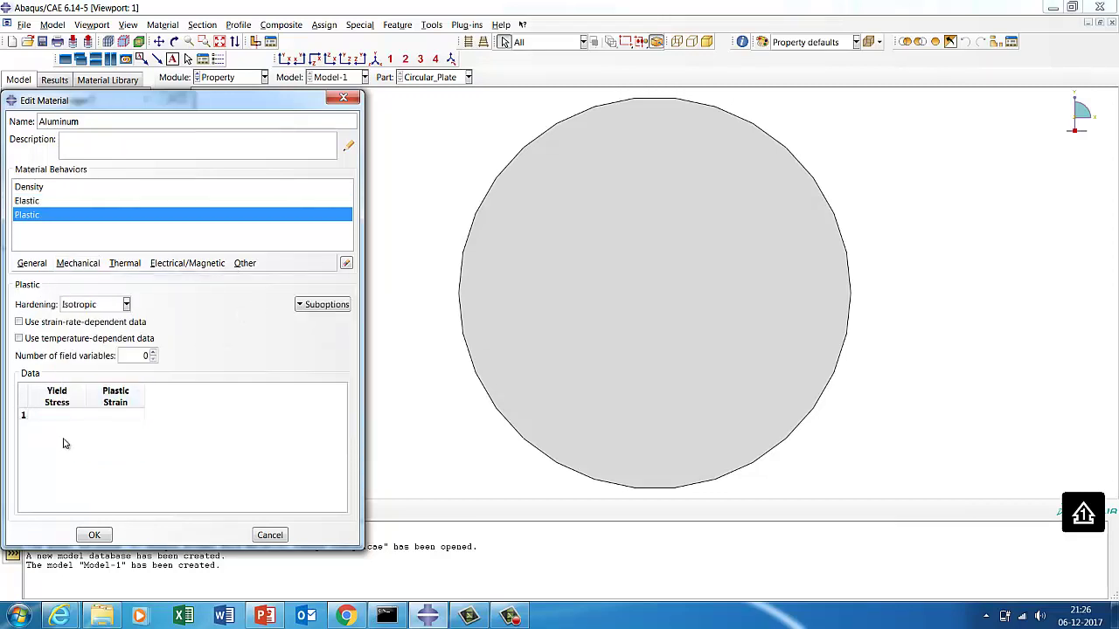
double_click(60, 416)
double_click(102, 416)
type("0")
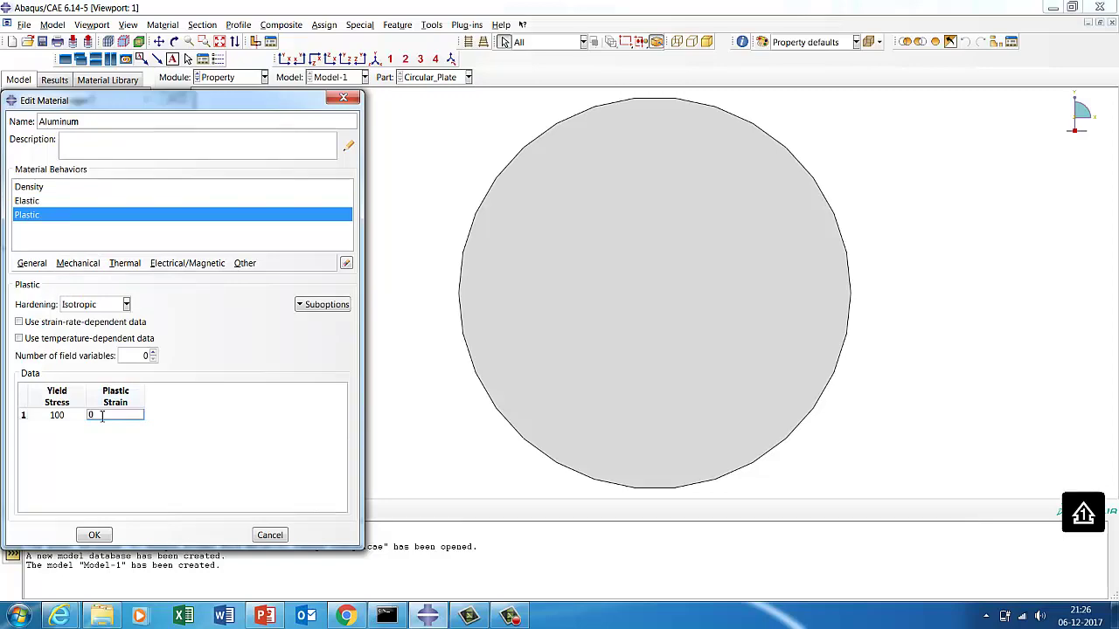
double_click(81, 428)
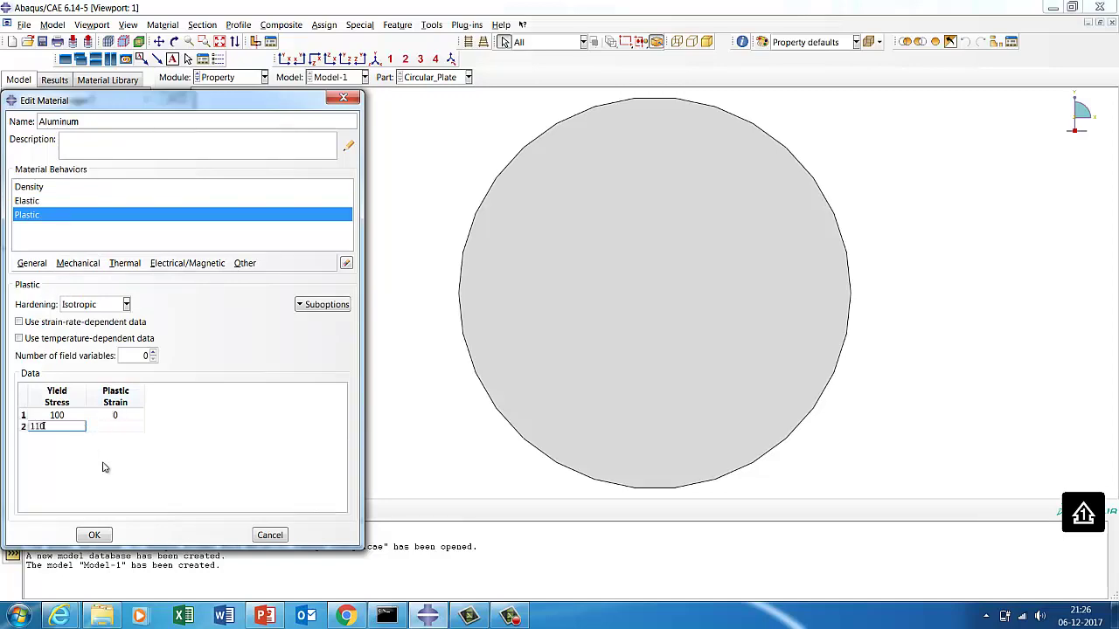
type("110")
Check the Material Damage Setup slide and enter 0.05 as the second plastic strain.
left_click(264, 616)
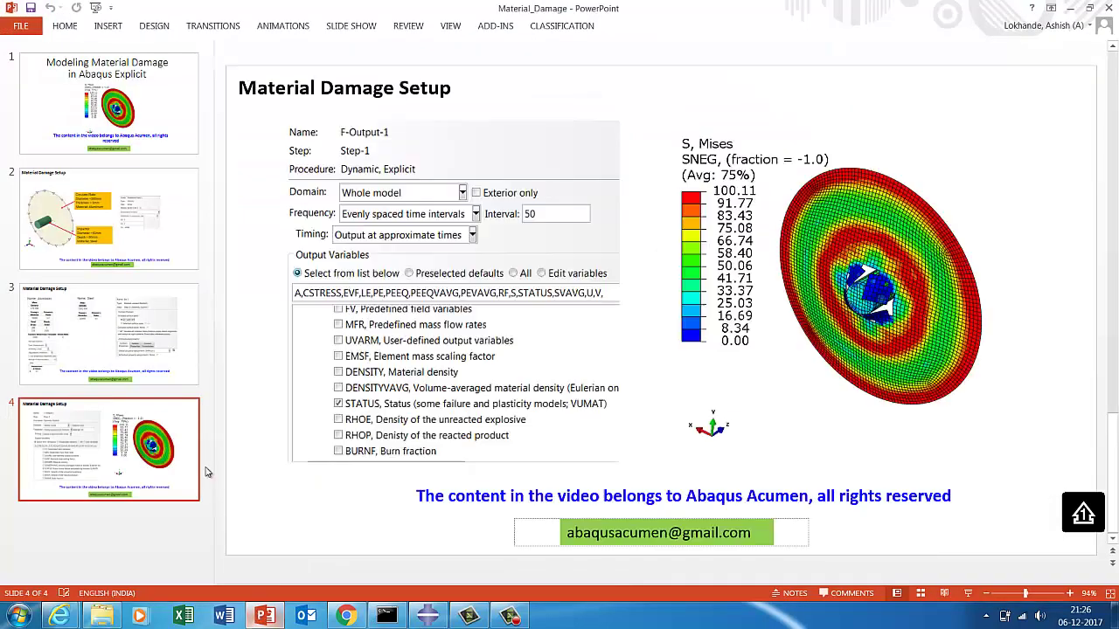
left_click(88, 350)
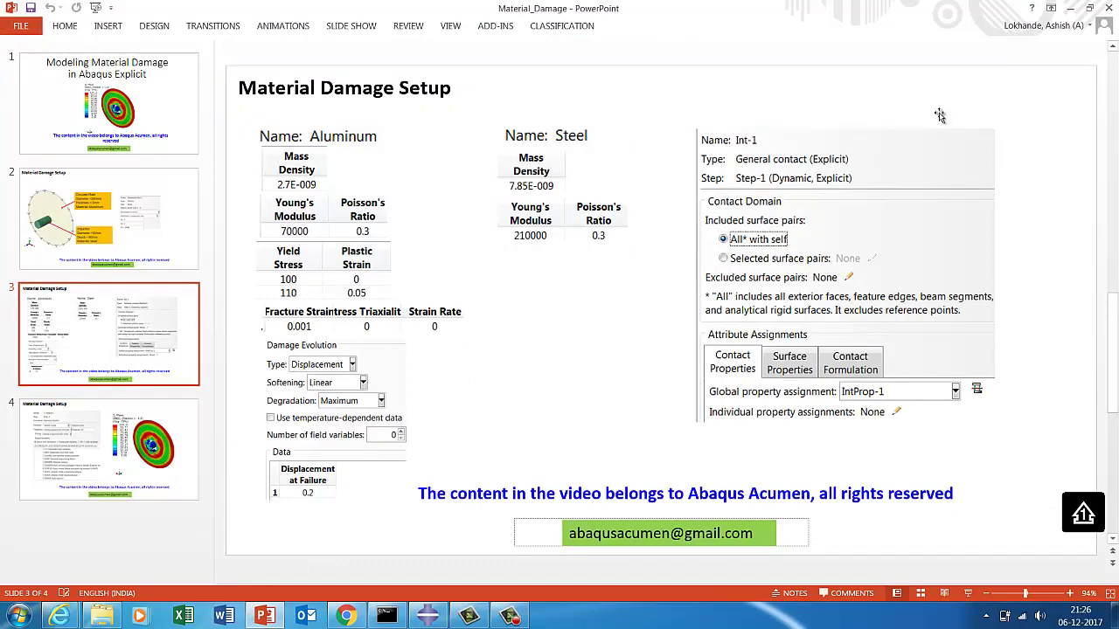
left_click(1070, 8)
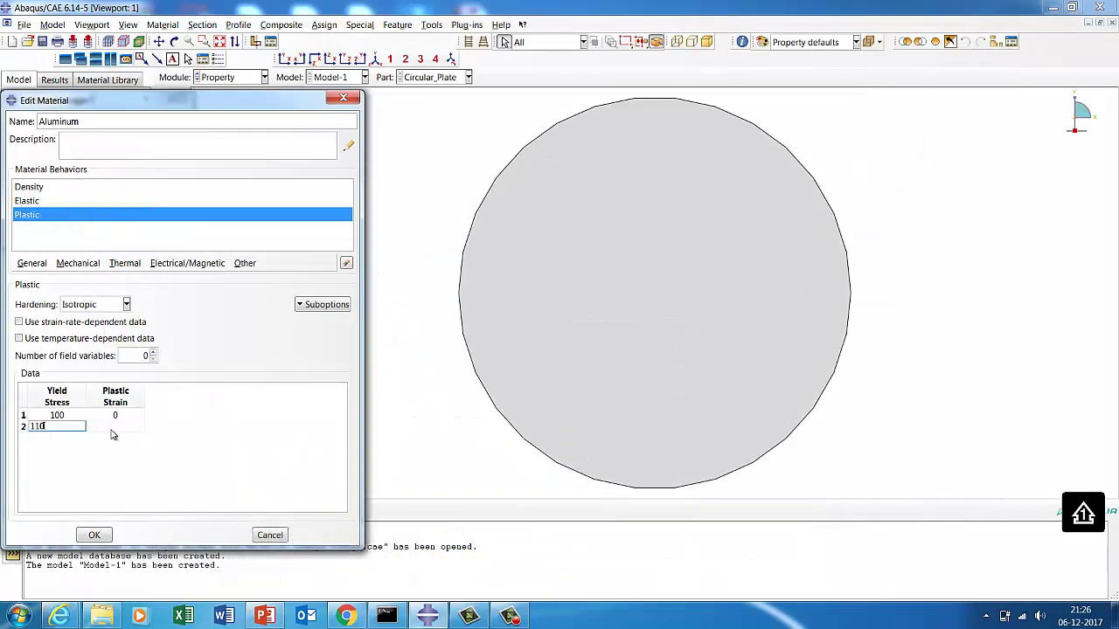
left_click(116, 426)
type("0.05")
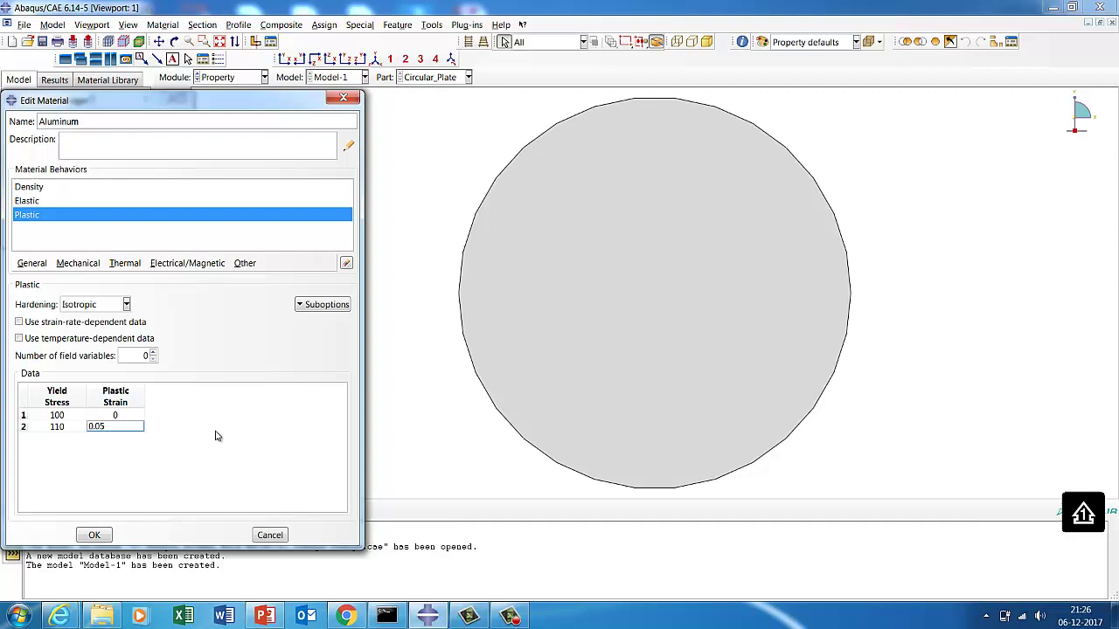
key("Return")
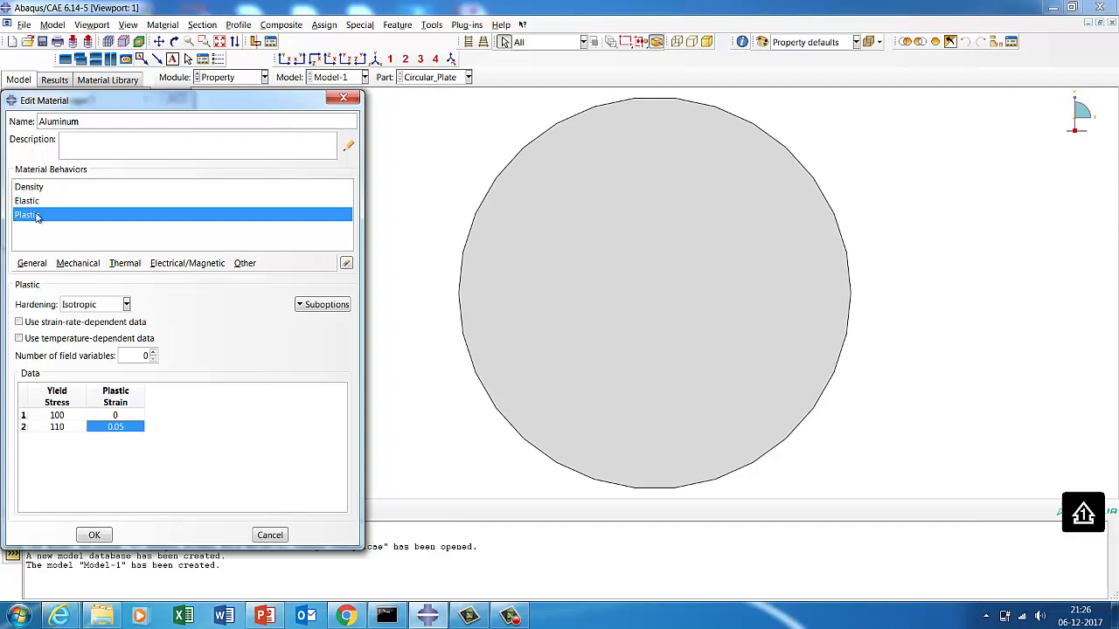
Add ductile damage to Aluminum with fracture strain 0.001.
left_click(66, 265)
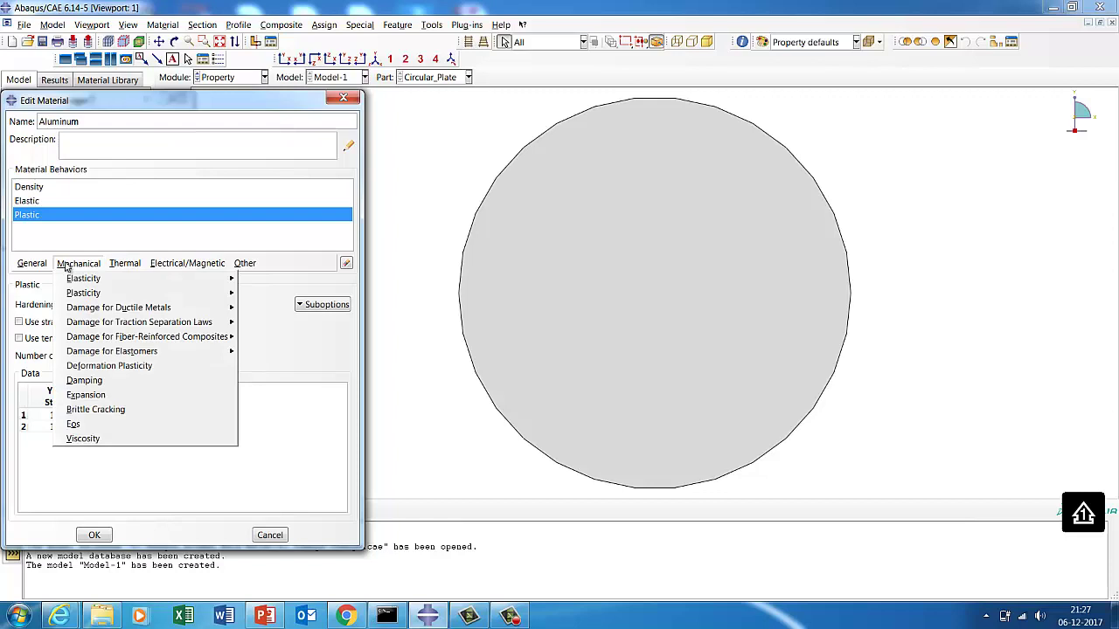
mouse_move(99, 310)
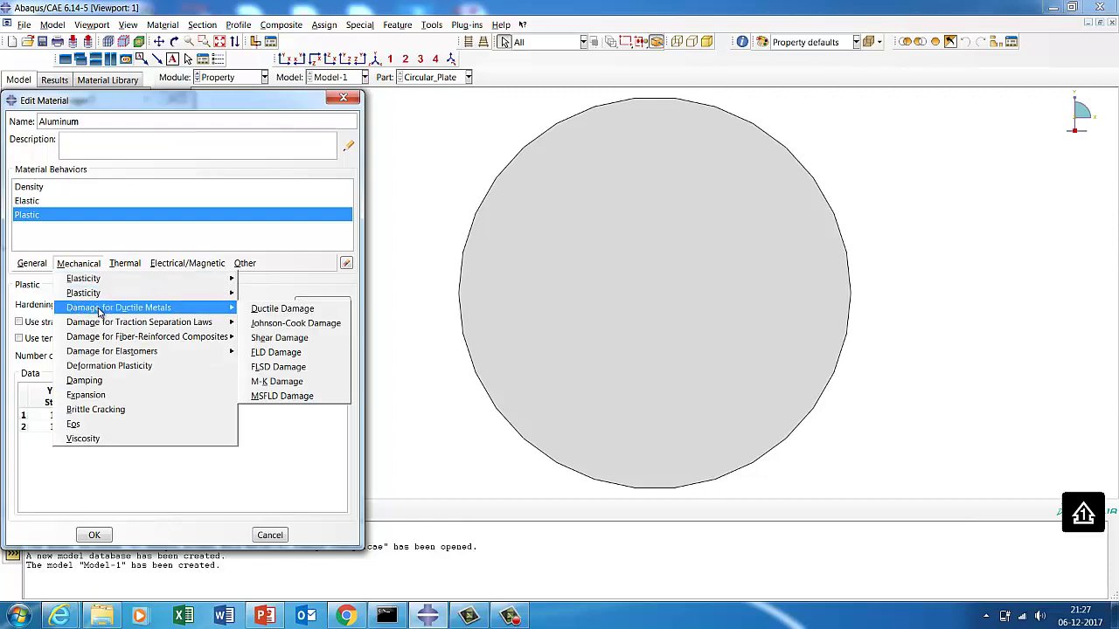
left_click(271, 313)
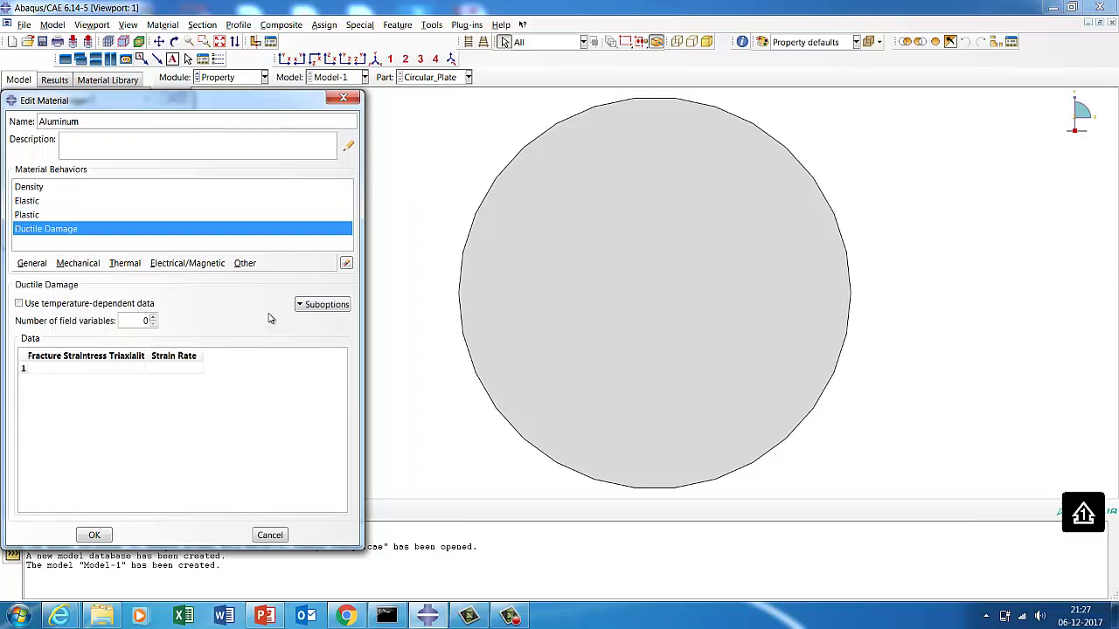
left_click(58, 368)
type("0.001")
key("Return")
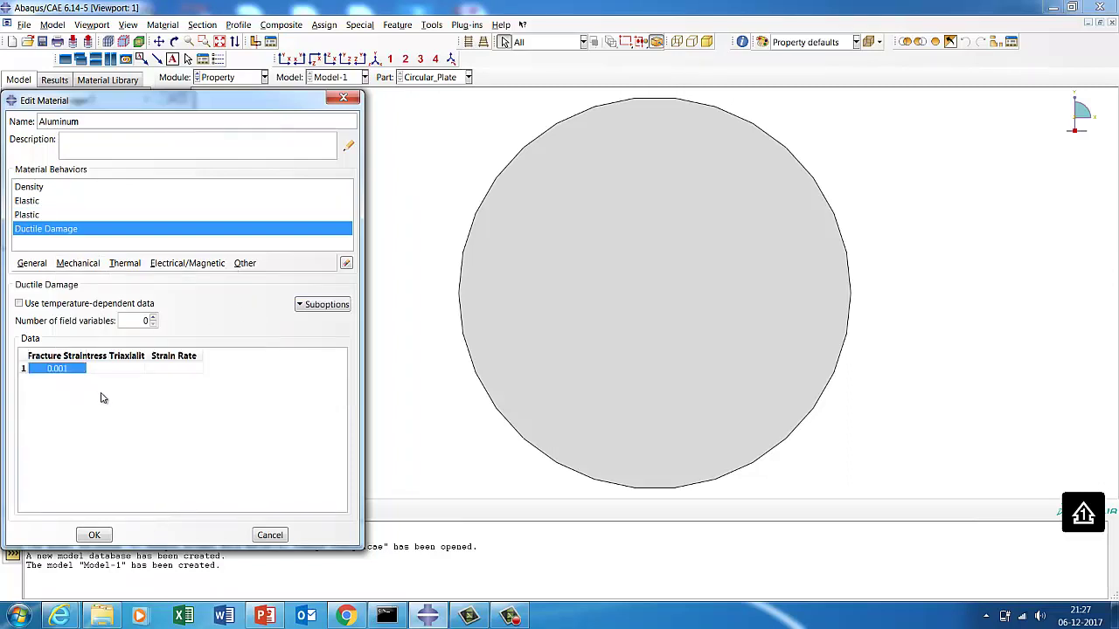
Add displacement-type damage evolution with displacement at failure 0.2, checking the reference slide.
left_click(264, 616)
left_click(301, 305)
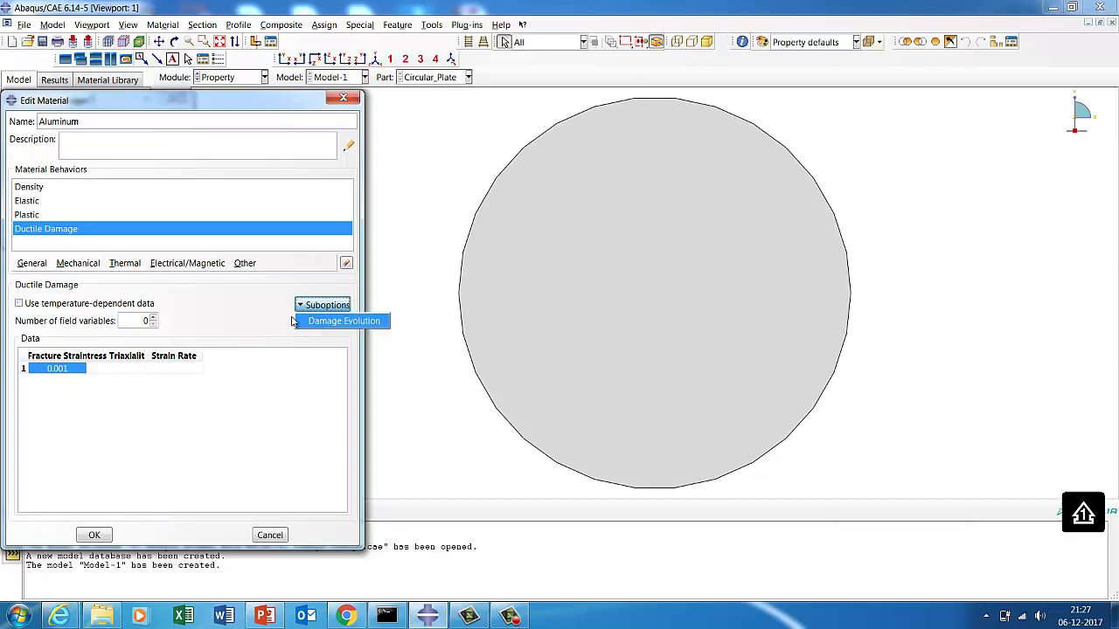
left_click(293, 322)
left_click(304, 308)
left_click(312, 324)
left_click(78, 382)
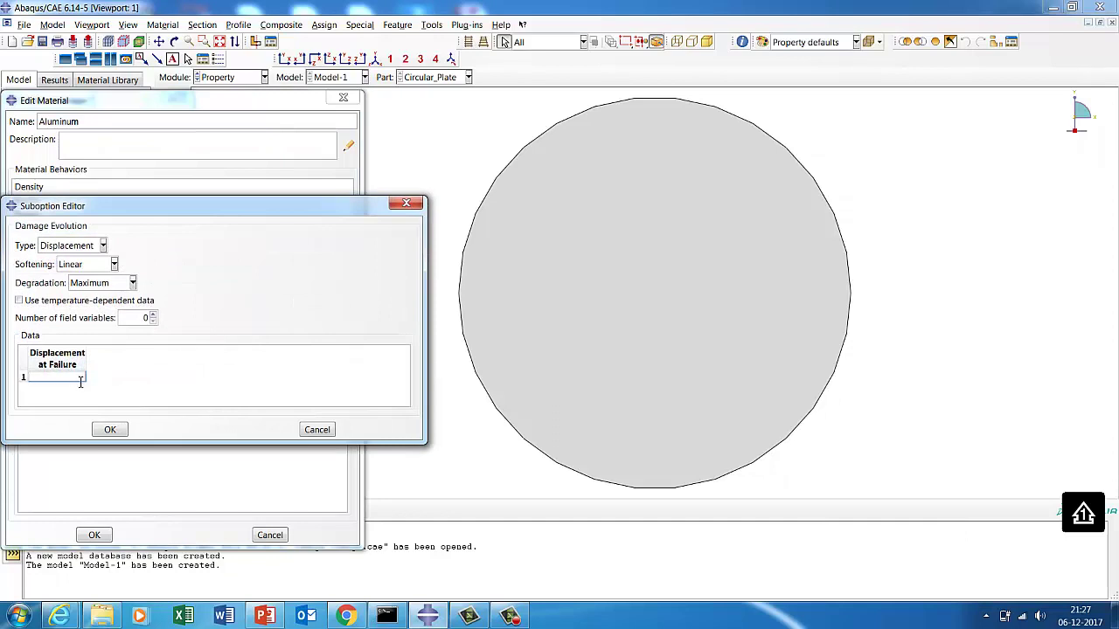
type("0.2")
left_click(109, 430)
Save Aluminum and create shell section Thk_3_0 using Aluminum with thickness 3.0.
left_click(93, 535)
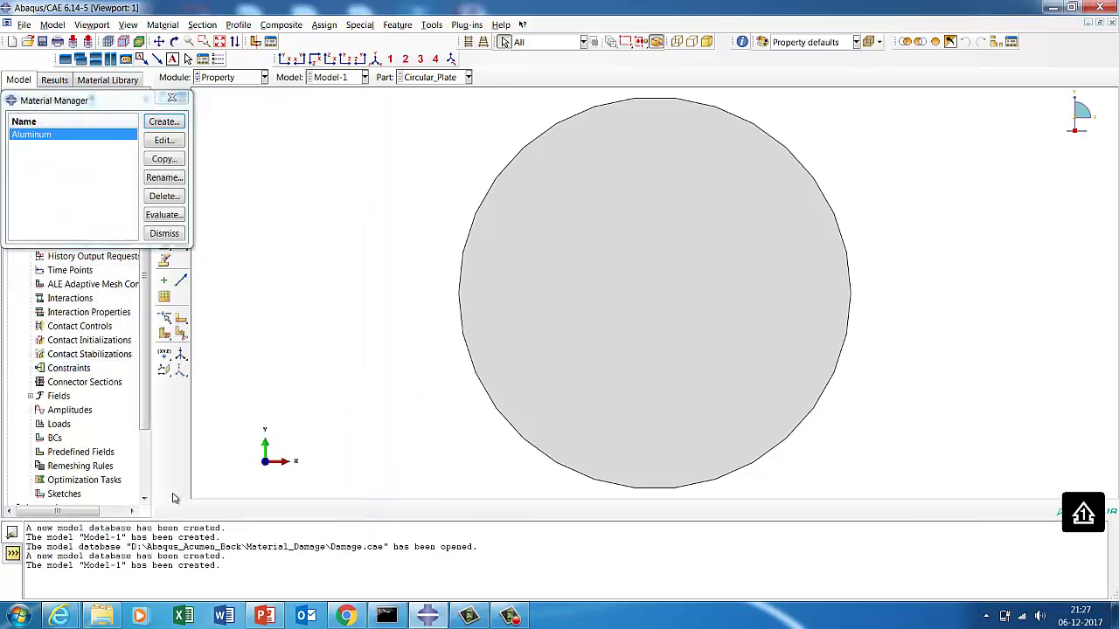
left_click(156, 235)
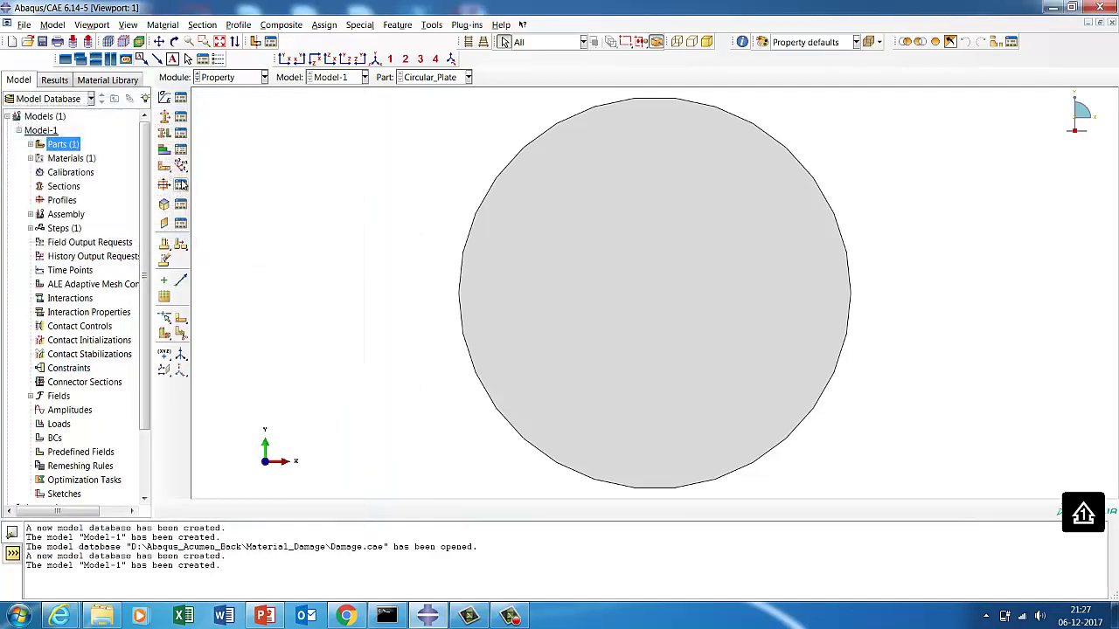
left_click(181, 126)
left_click(39, 173)
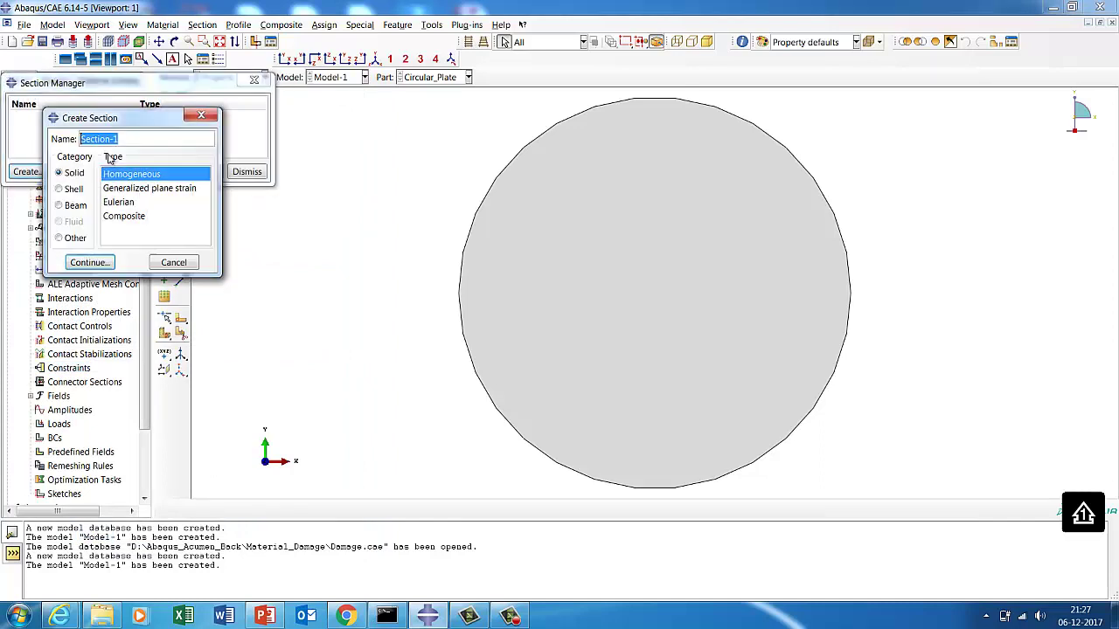
left_click(78, 189)
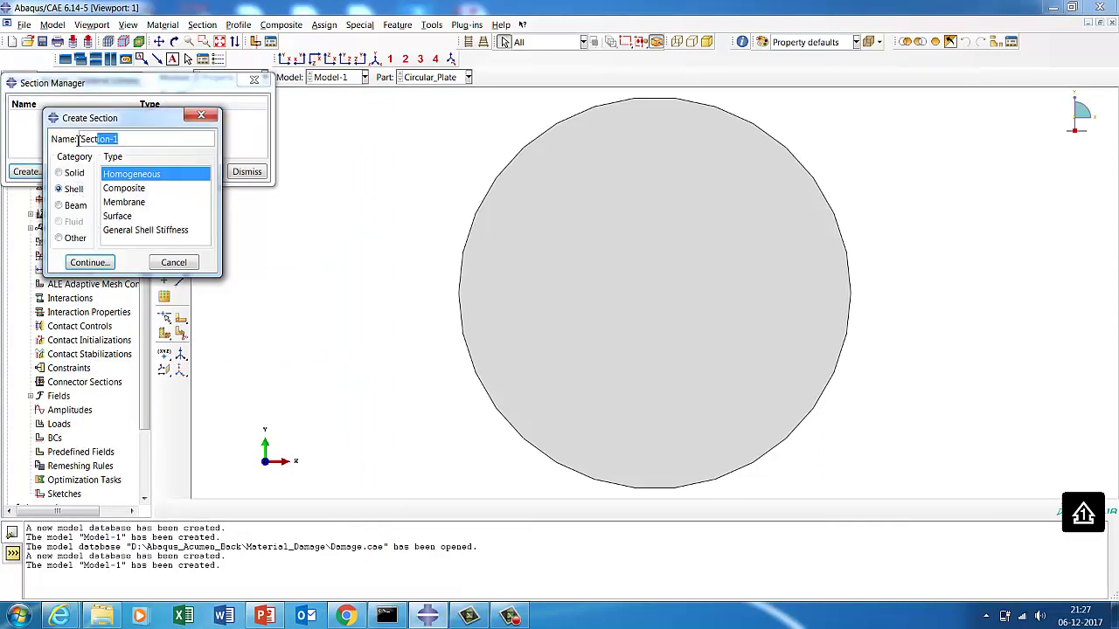
type("Thk")
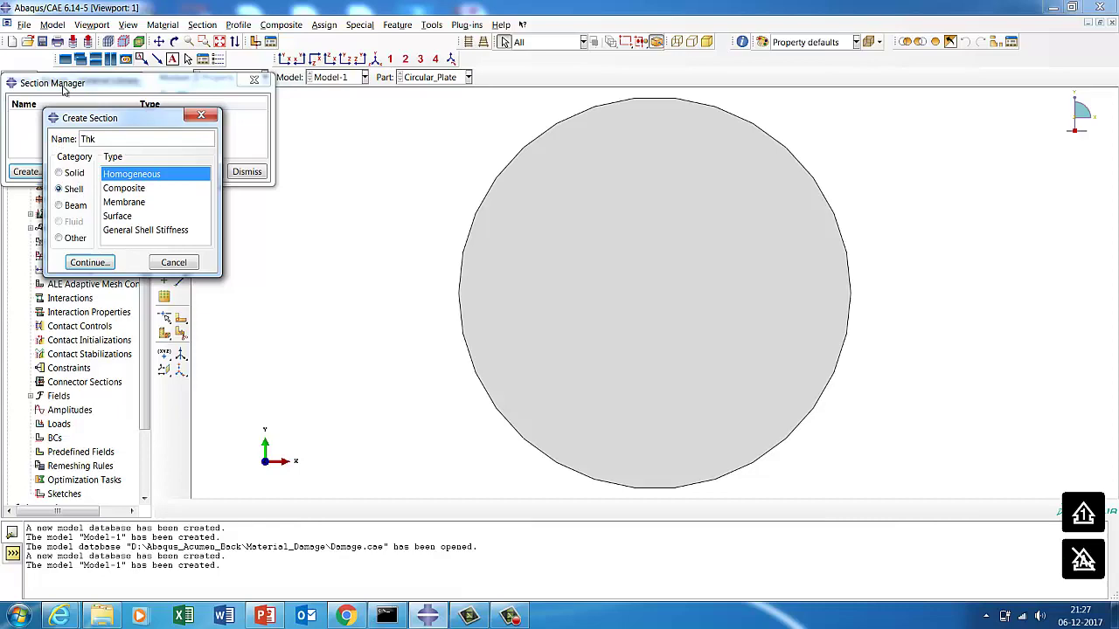
type("_3_0")
left_click(90, 263)
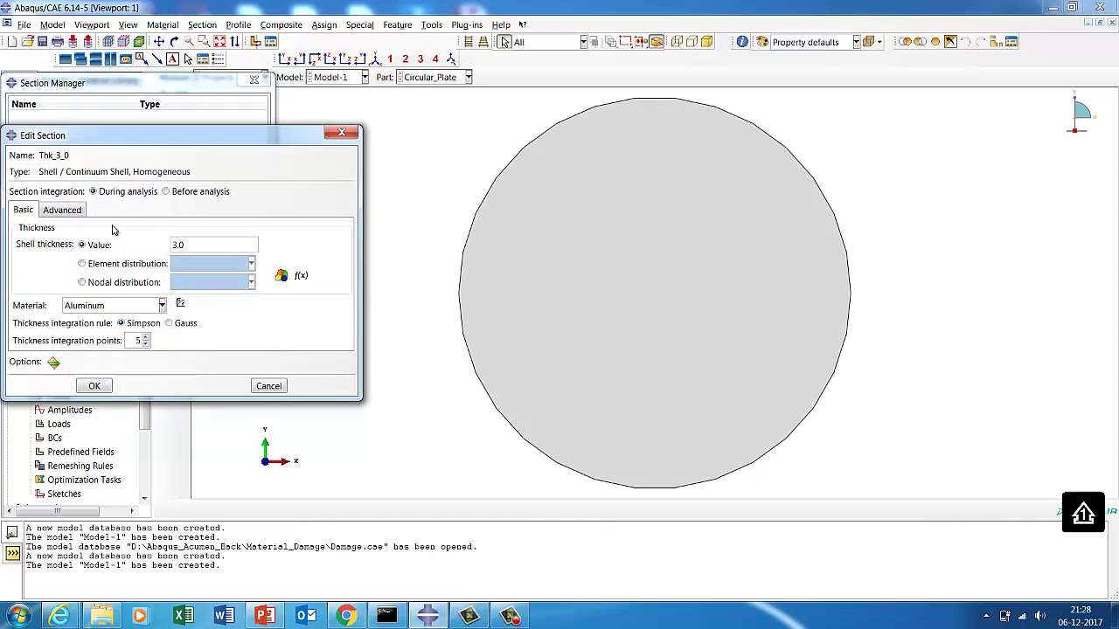
left_click(102, 386)
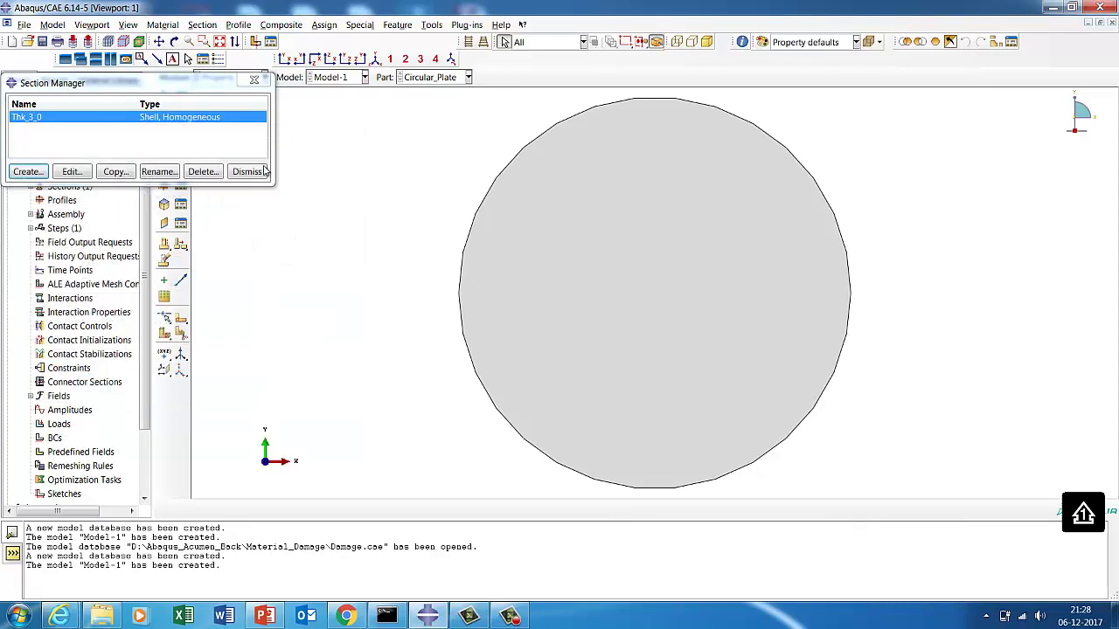
left_click(255, 171)
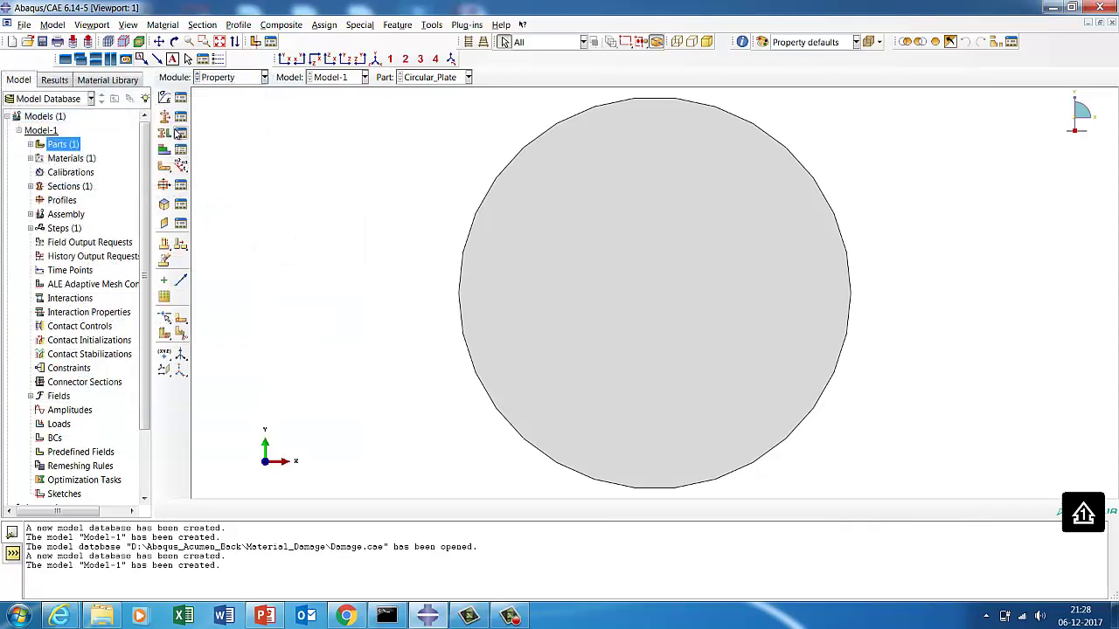
Assign section Thk_3_0 to the entire circular plate.
left_click(180, 131)
left_click(40, 205)
left_click(593, 335)
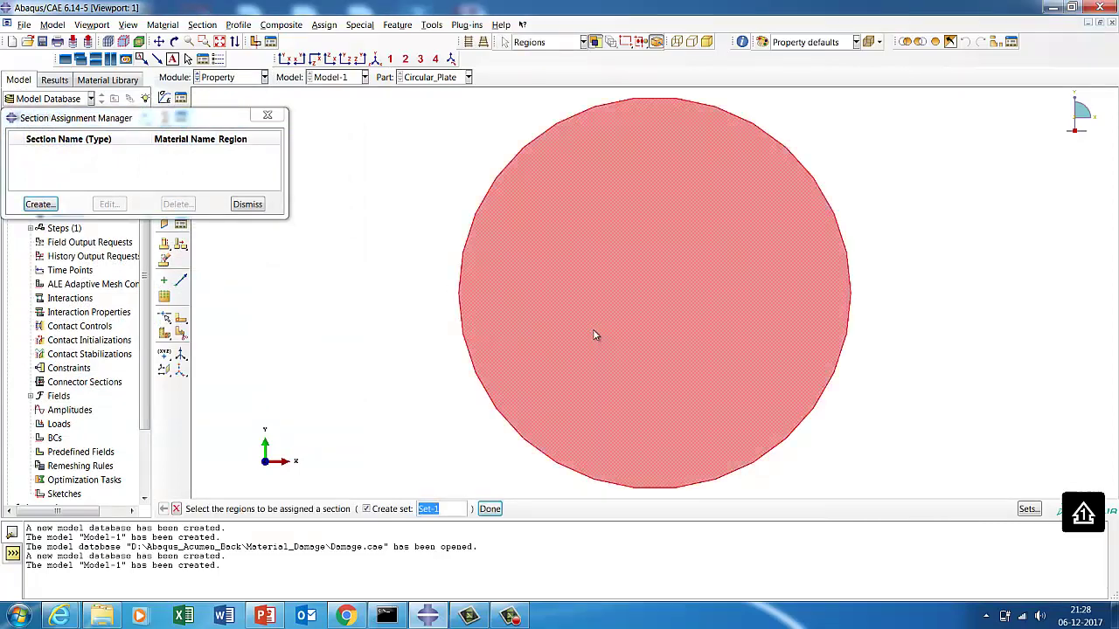
left_click(488, 508)
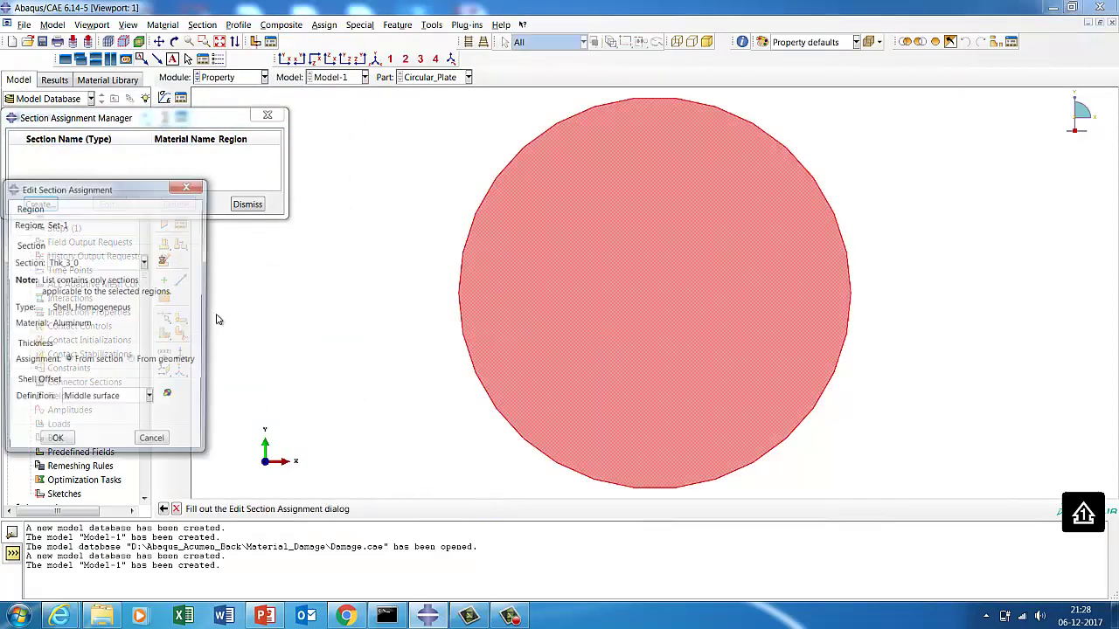
left_click(55, 444)
left_click(250, 206)
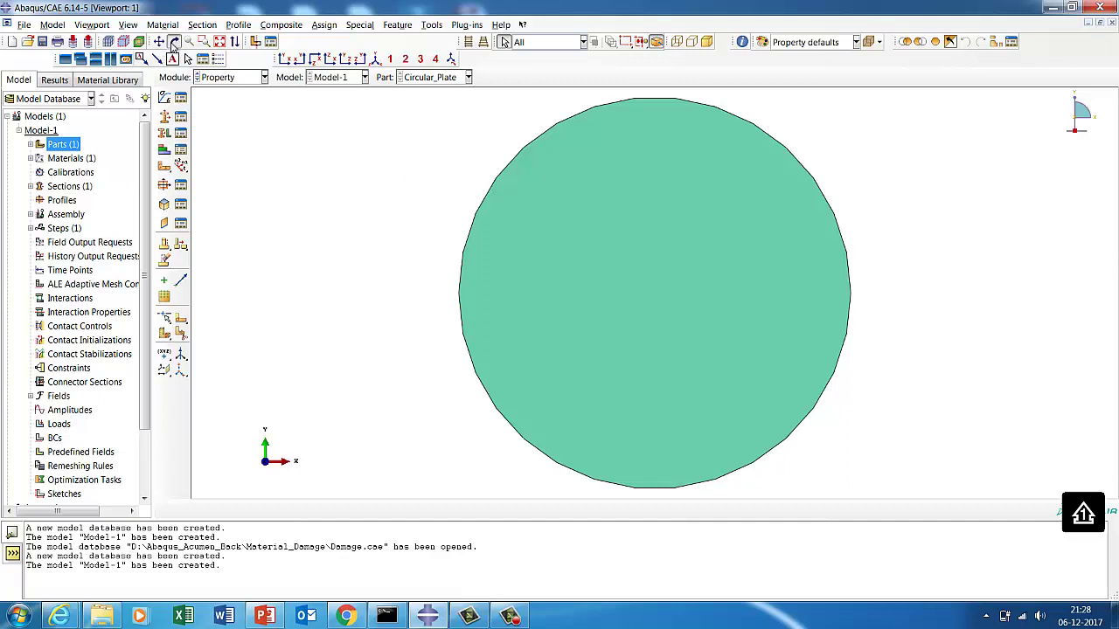
Tilt the plate into 3D, then define part Bullet as a 3D deformable extruded solid.
left_click(174, 44)
left_click_drag(731, 242, 600, 167)
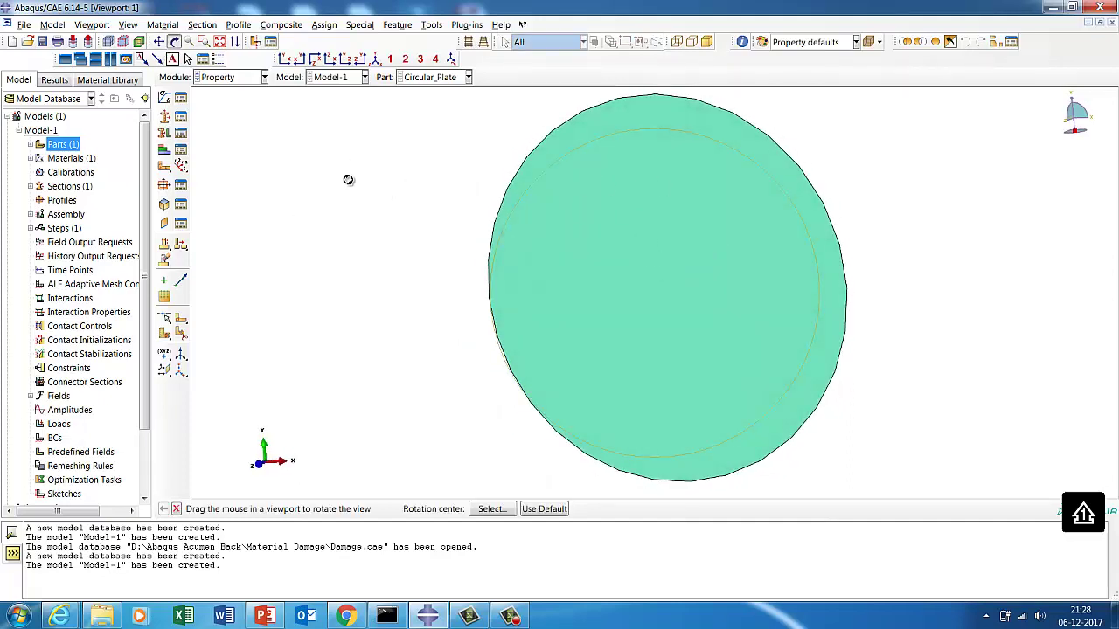
left_click(31, 145)
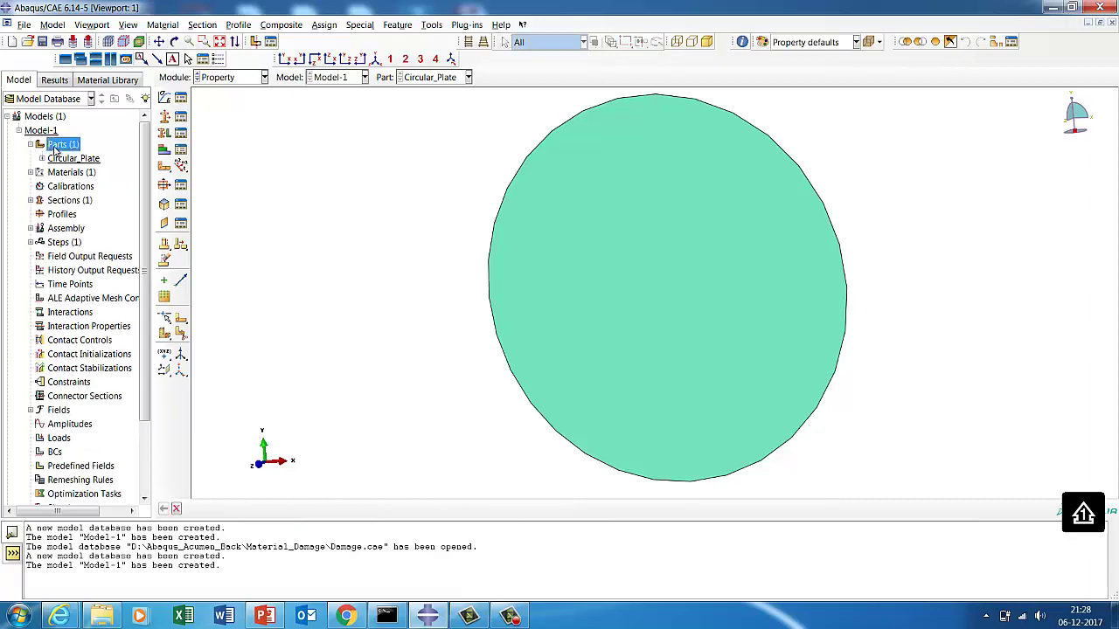
right_click(54, 145)
left_click(76, 167)
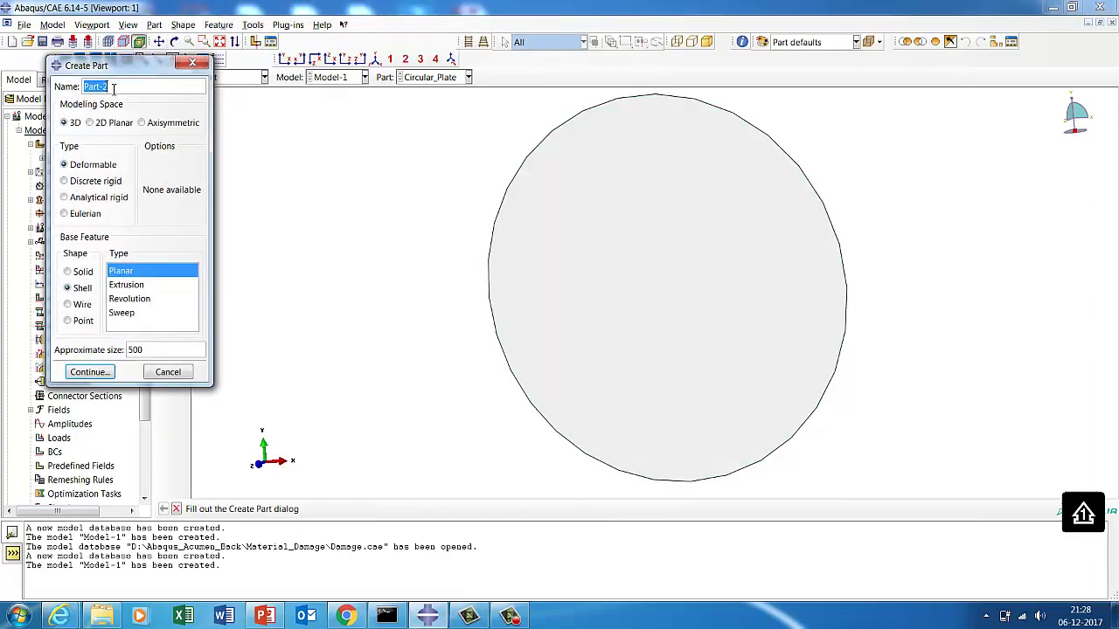
type("Bullet")
left_click(68, 272)
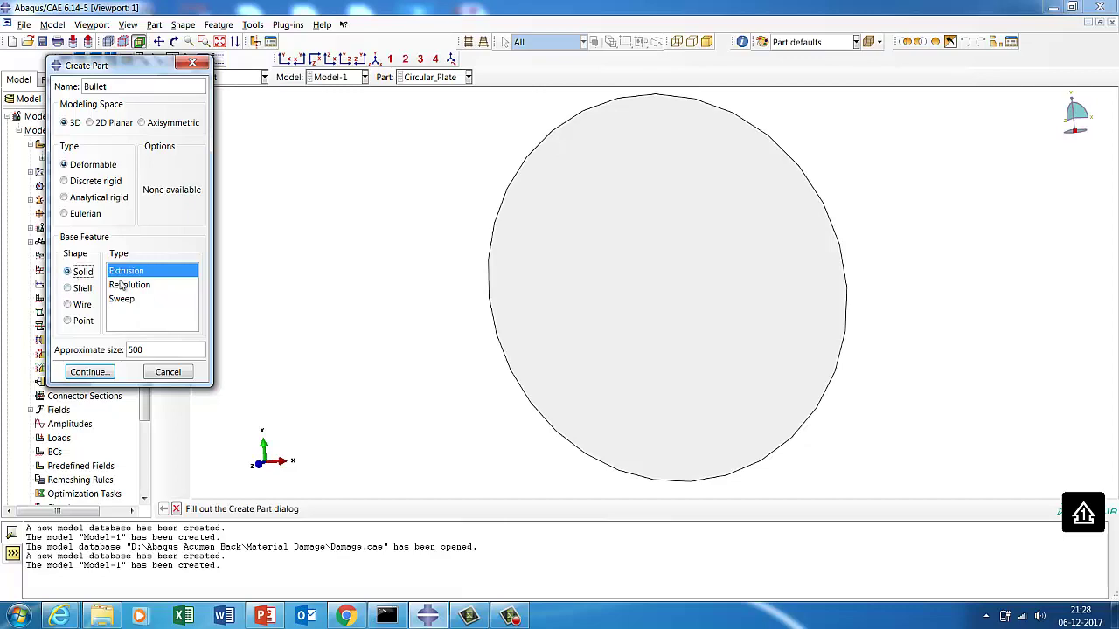
left_click(90, 373)
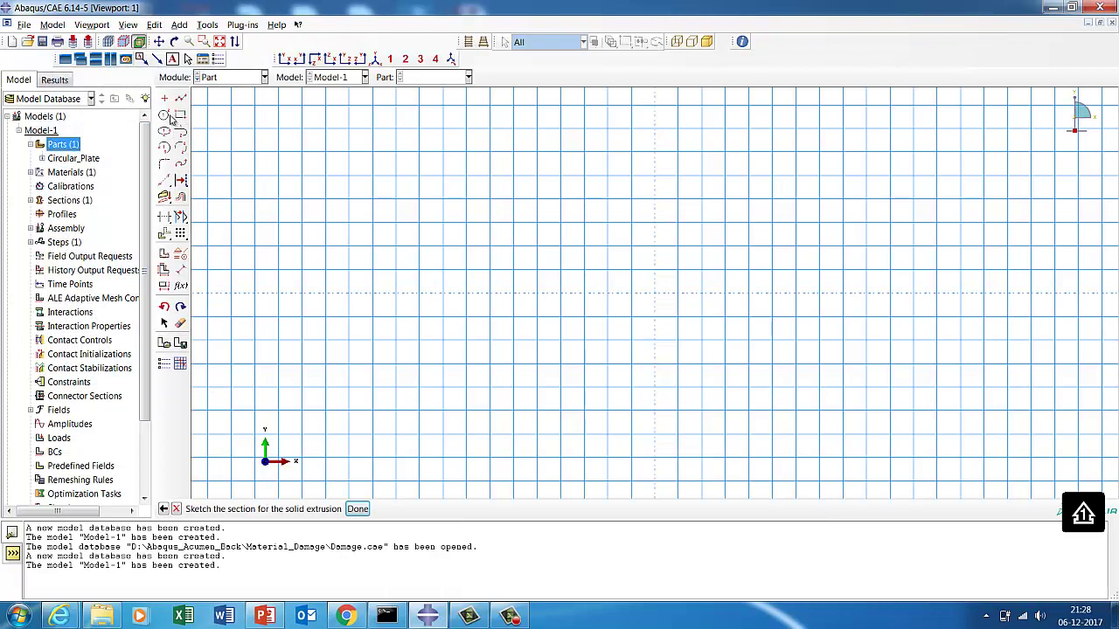
Sketch a point and a circle centred at the origin 0,0.
left_click(164, 98)
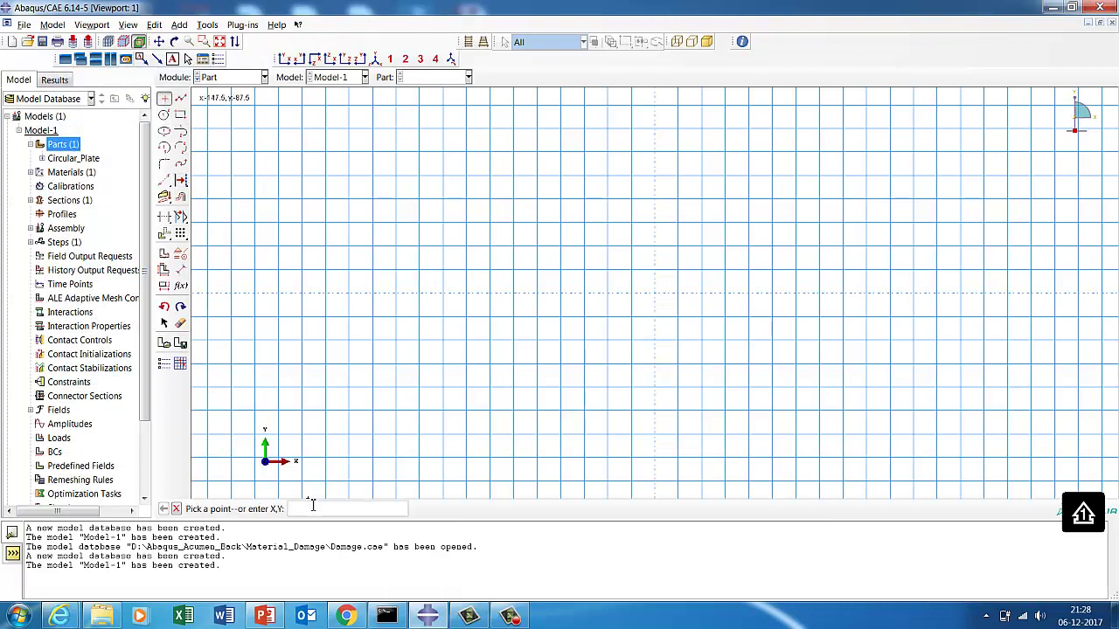
type("0,0")
key("Return")
left_click(163, 115)
left_click(654, 293)
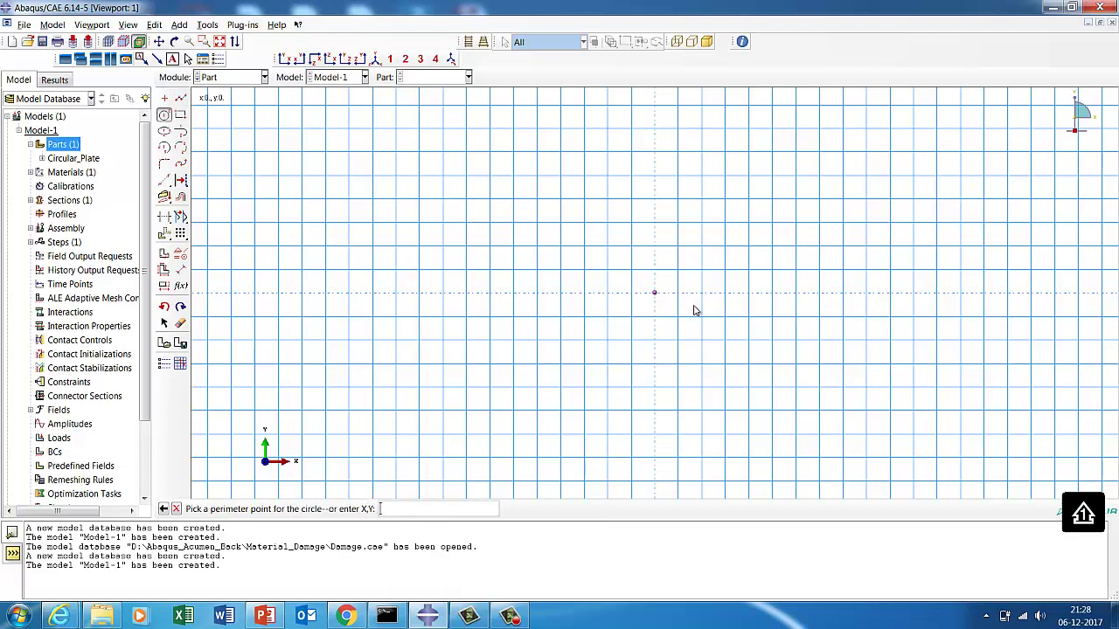
left_click(749, 298)
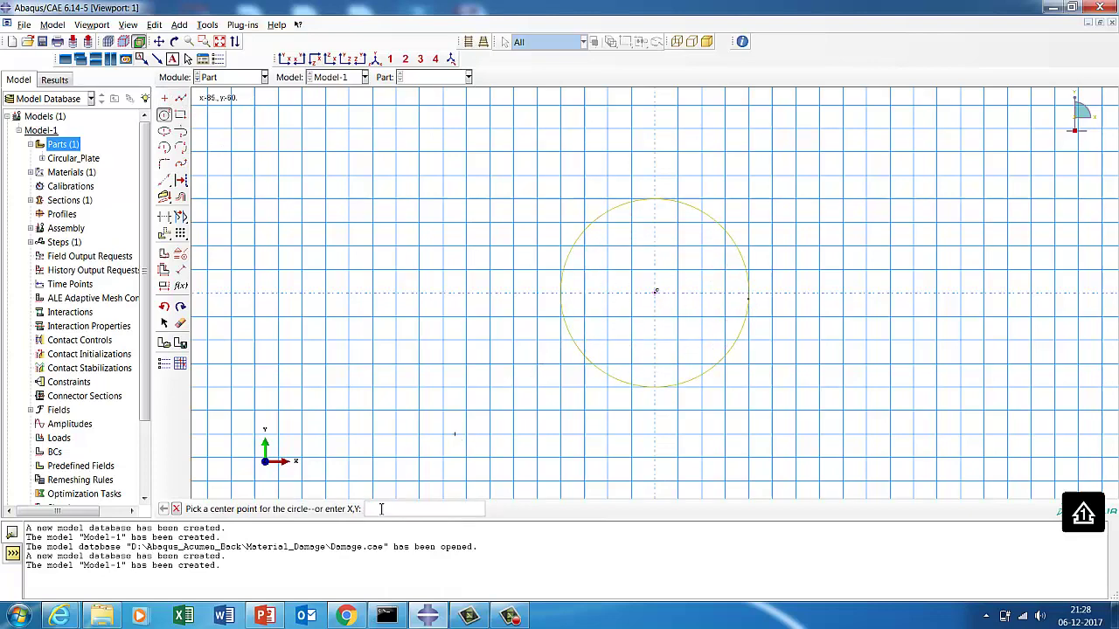
Check the reference slide showing the plate and impactor dimensions.
left_click(276, 616)
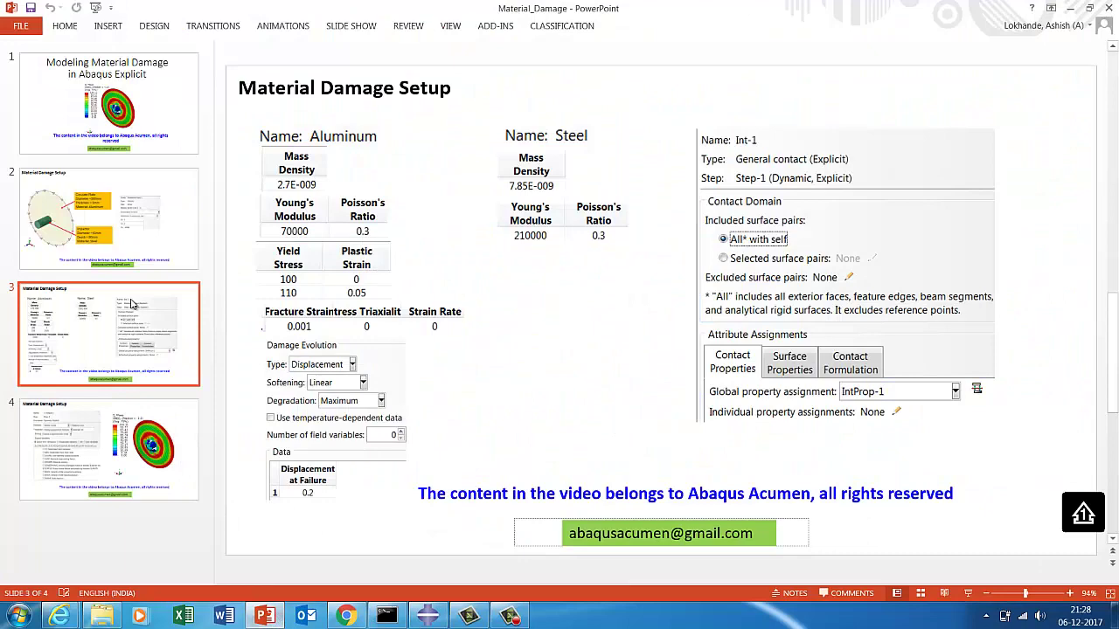
left_click(104, 242)
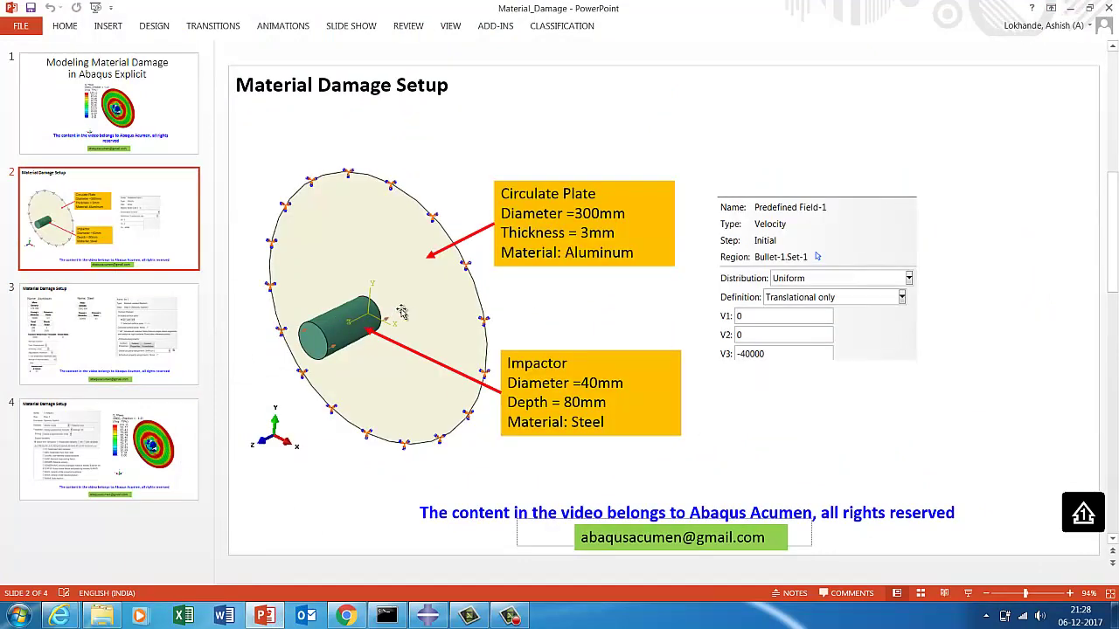
left_click(1068, 9)
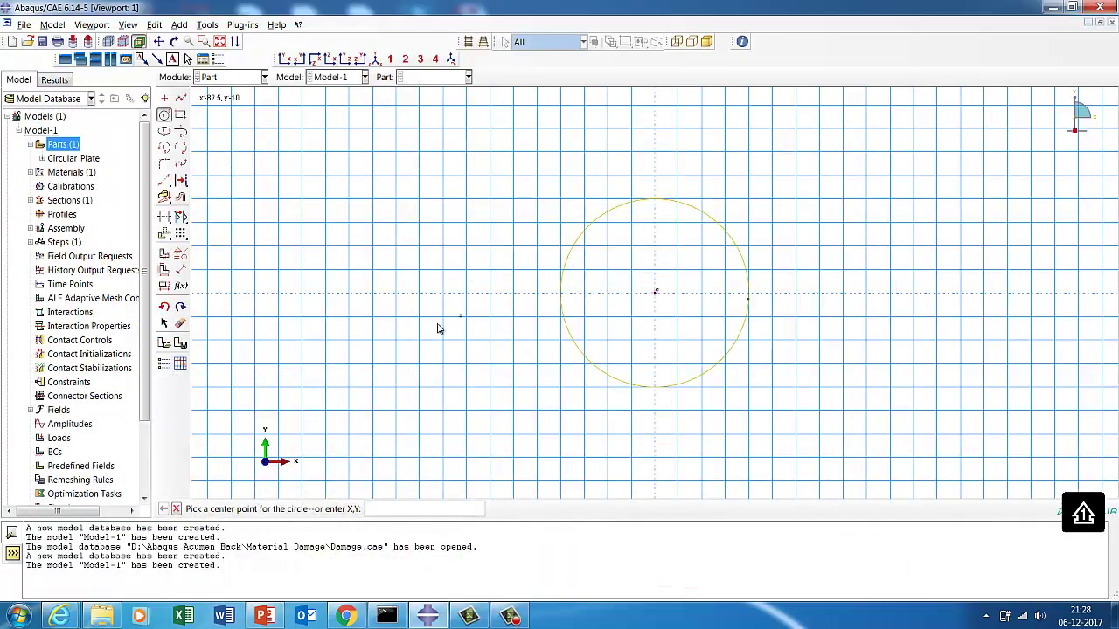
Dimension the circle's radius to 20.
left_click(180, 271)
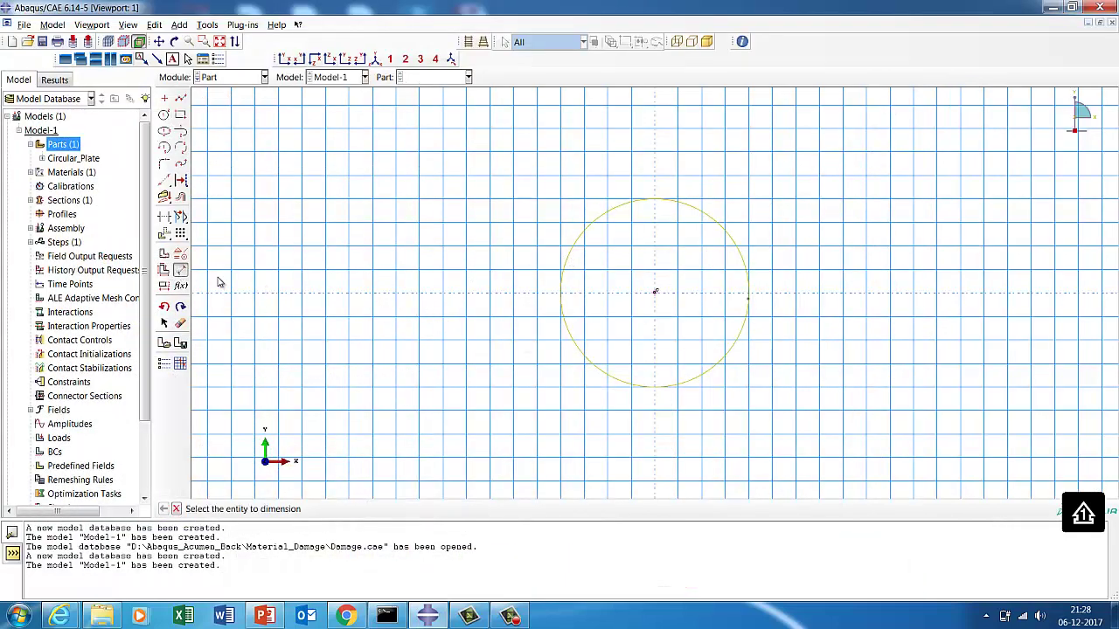
left_click(590, 369)
left_click(564, 377)
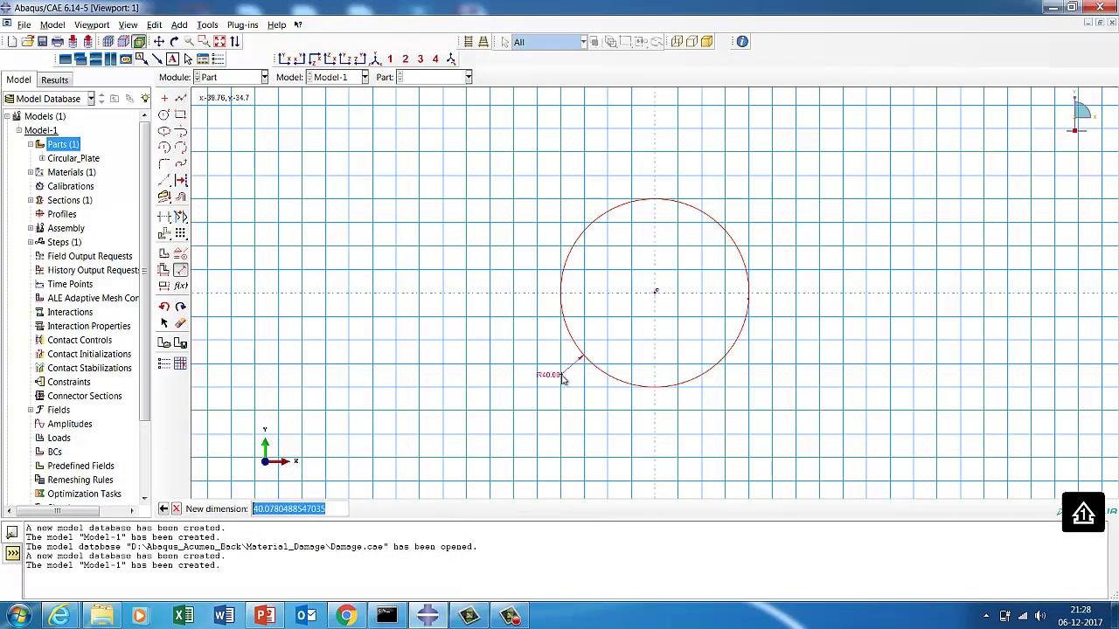
type("20")
key("Return")
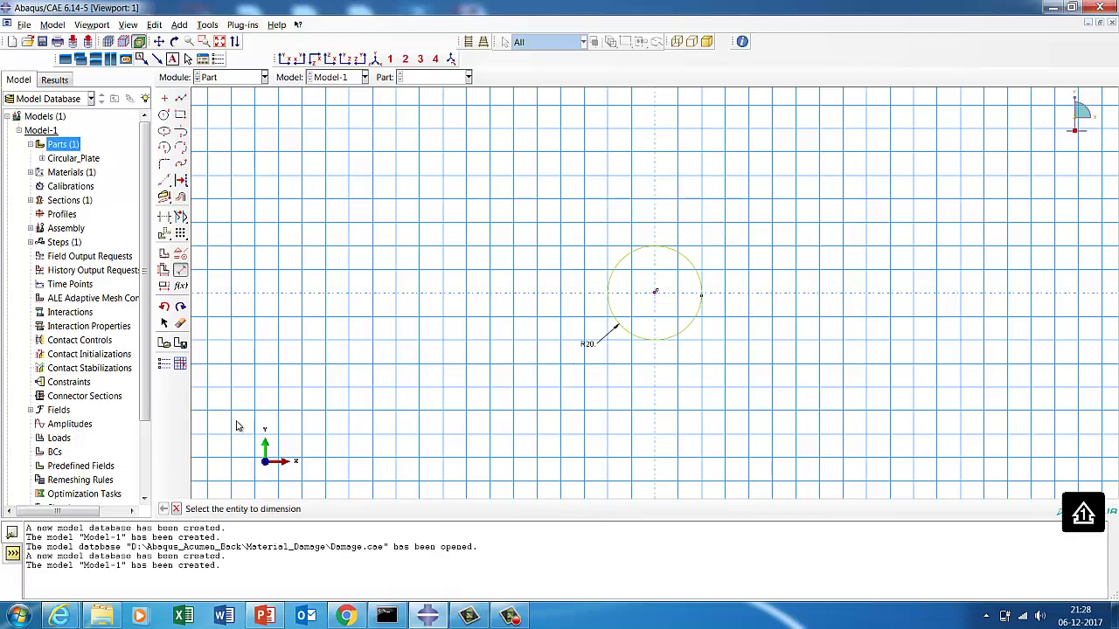
left_click(175, 509)
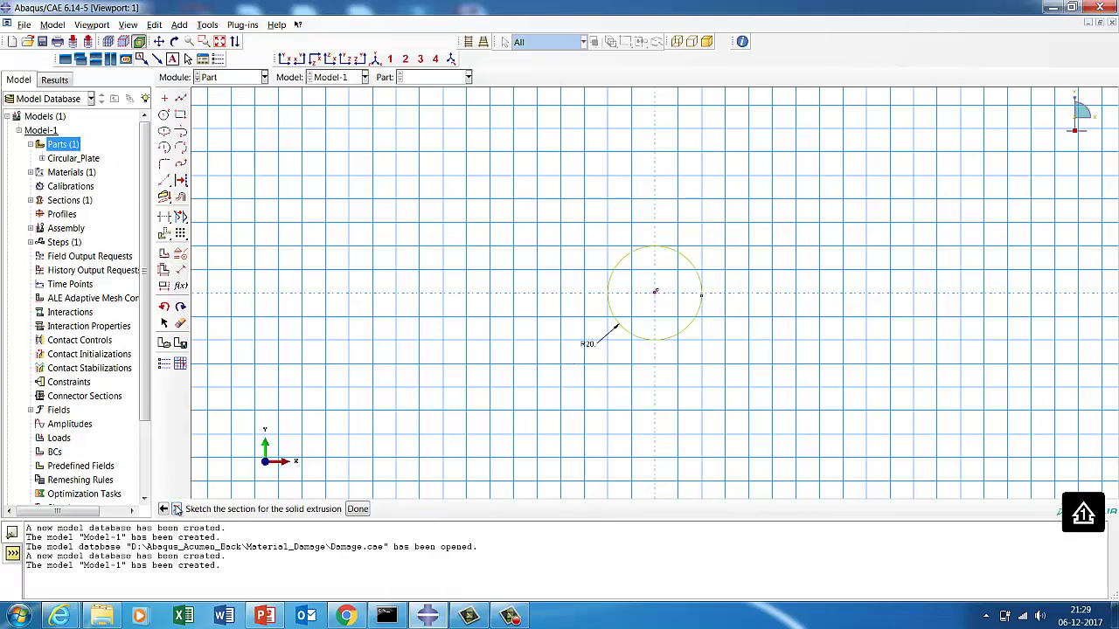
Finish the sketch and extrude the circle to a depth of 8.
left_click(358, 509)
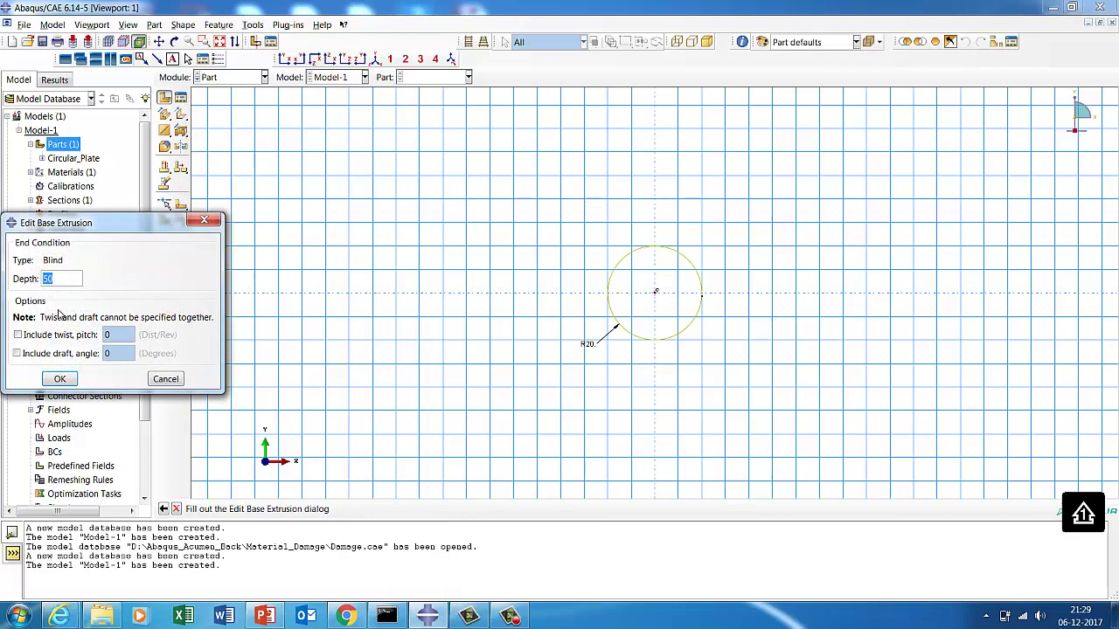
type("8")
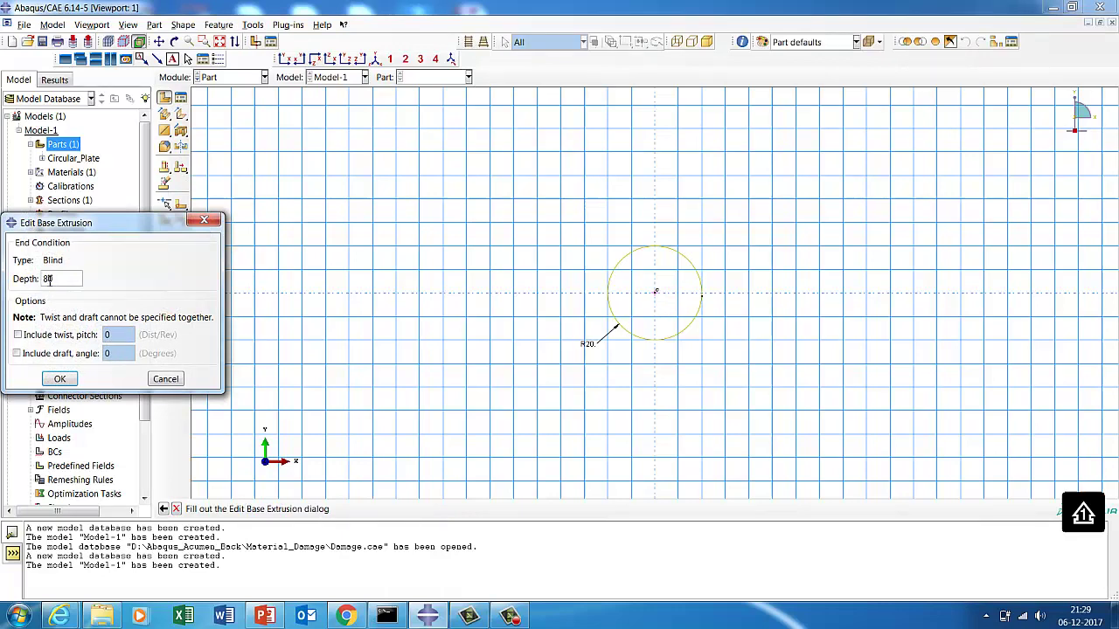
left_click(60, 378)
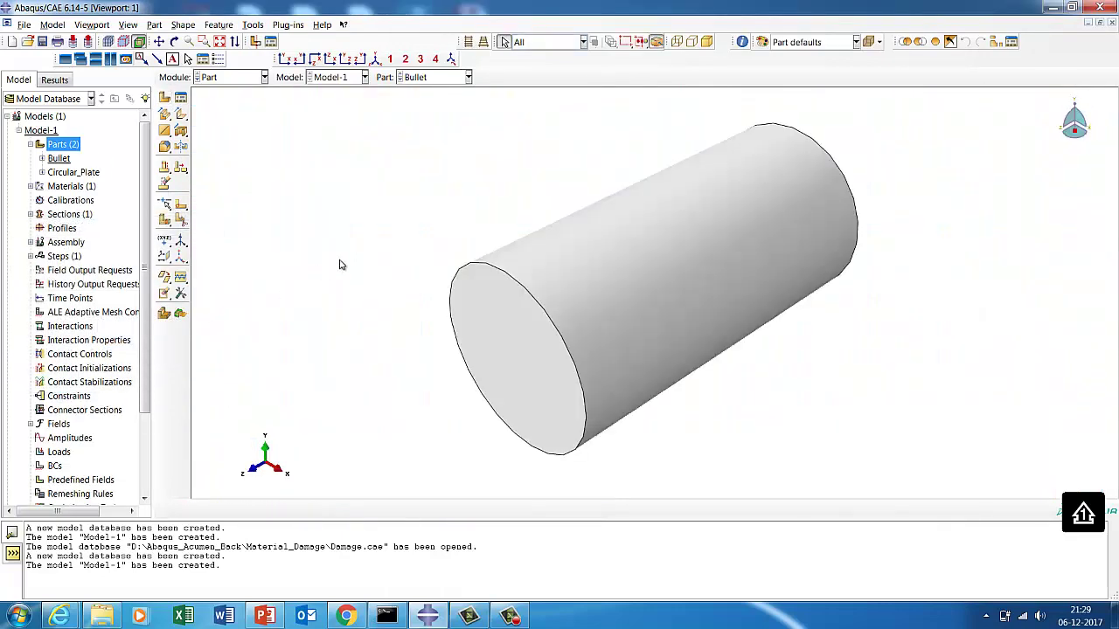
In the Property module, create material Steel and add a Density behaviour.
left_click(224, 83)
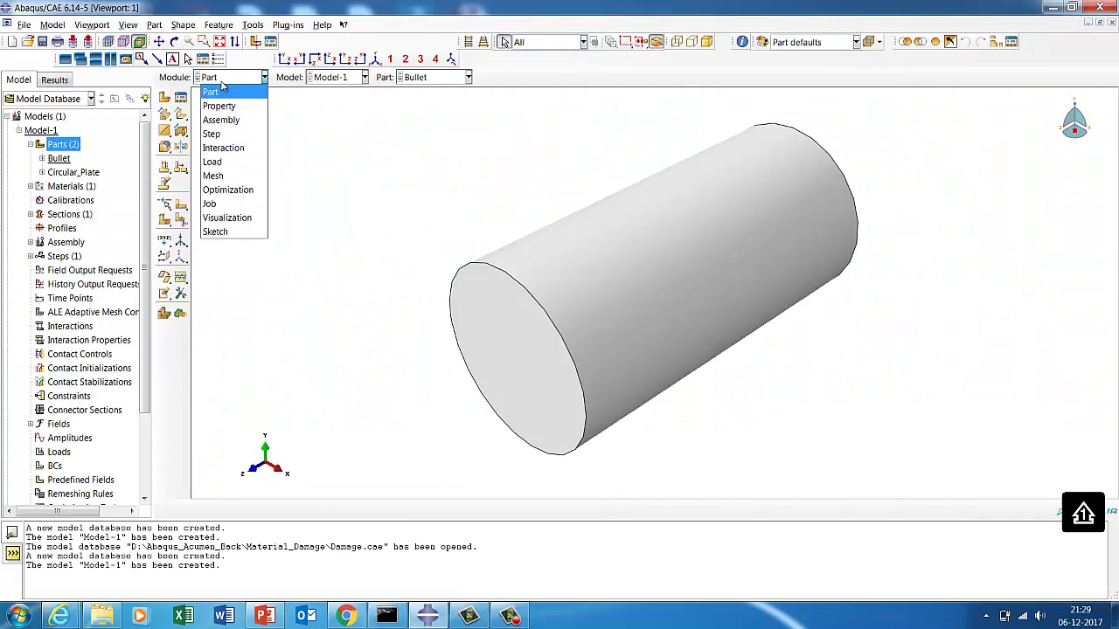
left_click(222, 104)
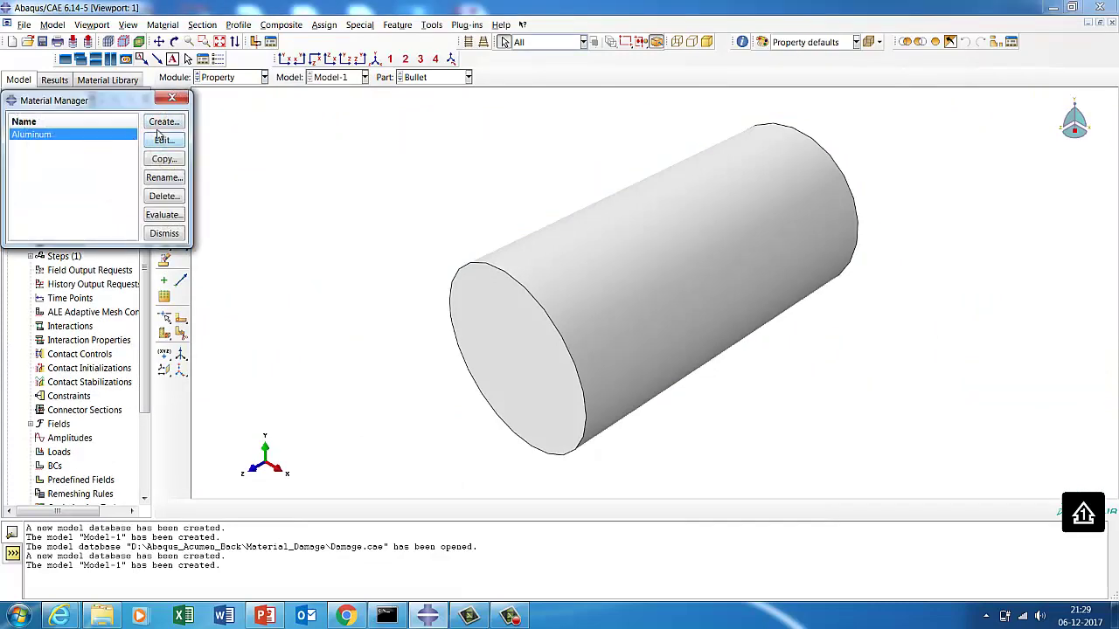
left_click(160, 127)
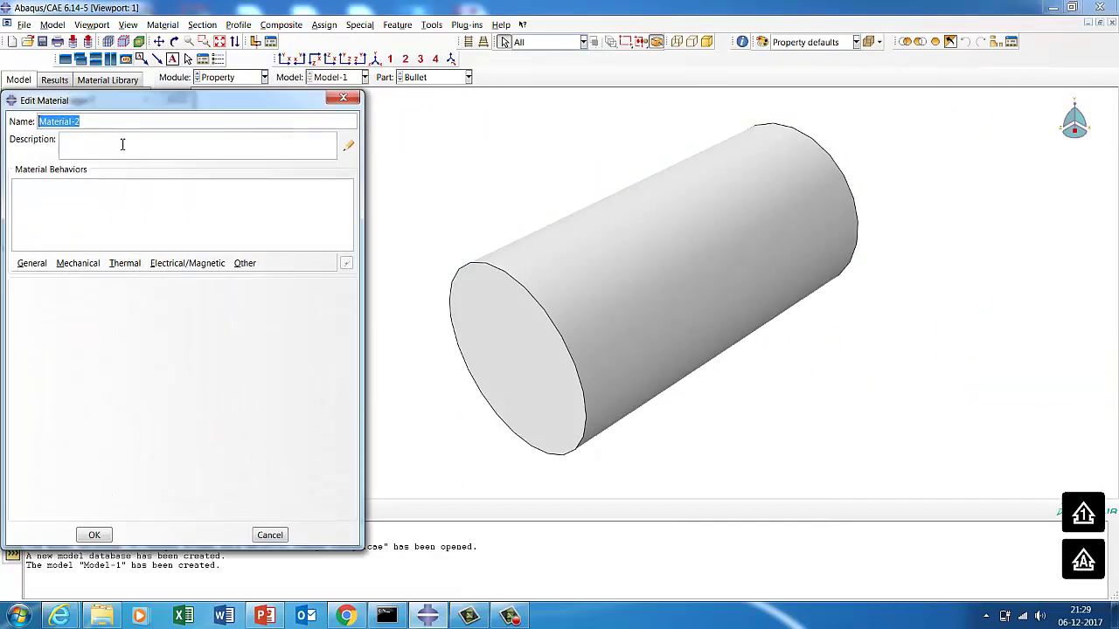
type("Steel")
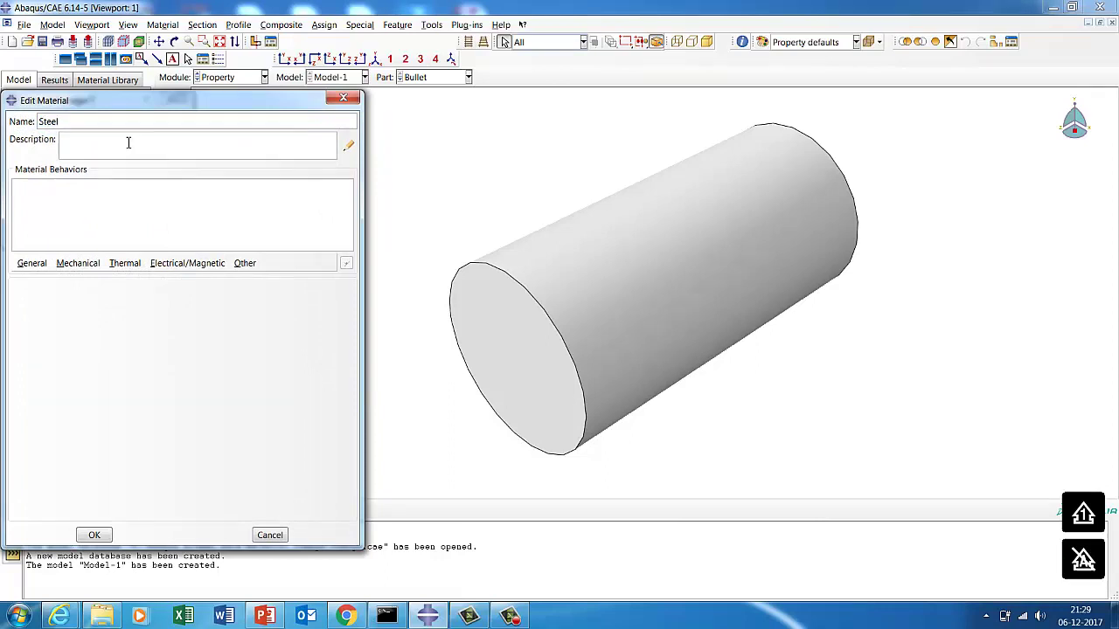
left_click(78, 263)
left_click(31, 263)
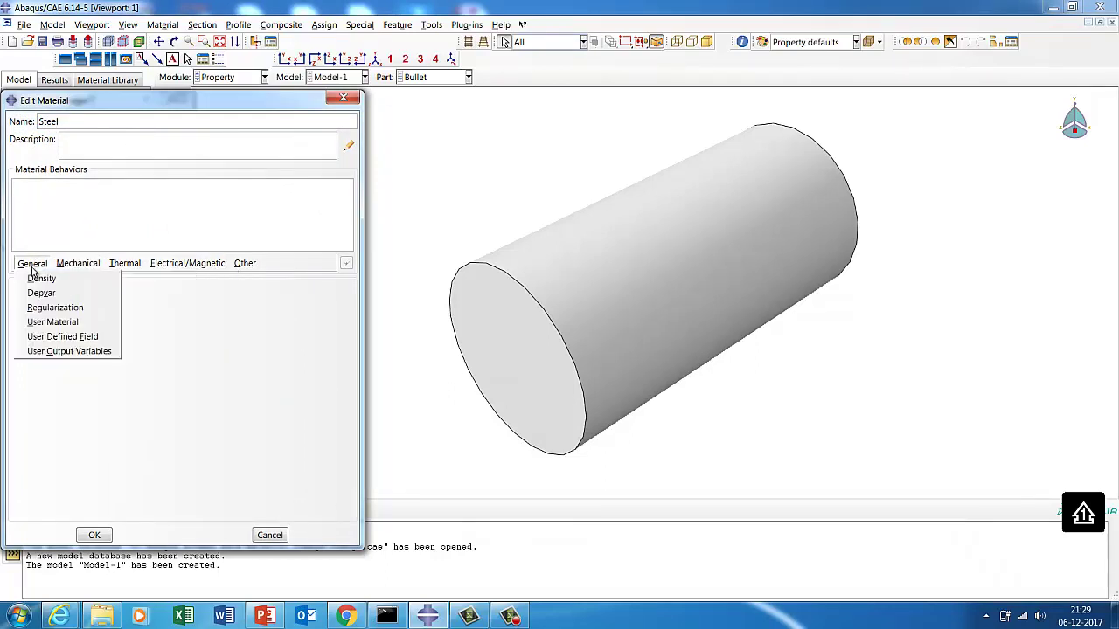
left_click(32, 278)
left_click(70, 399)
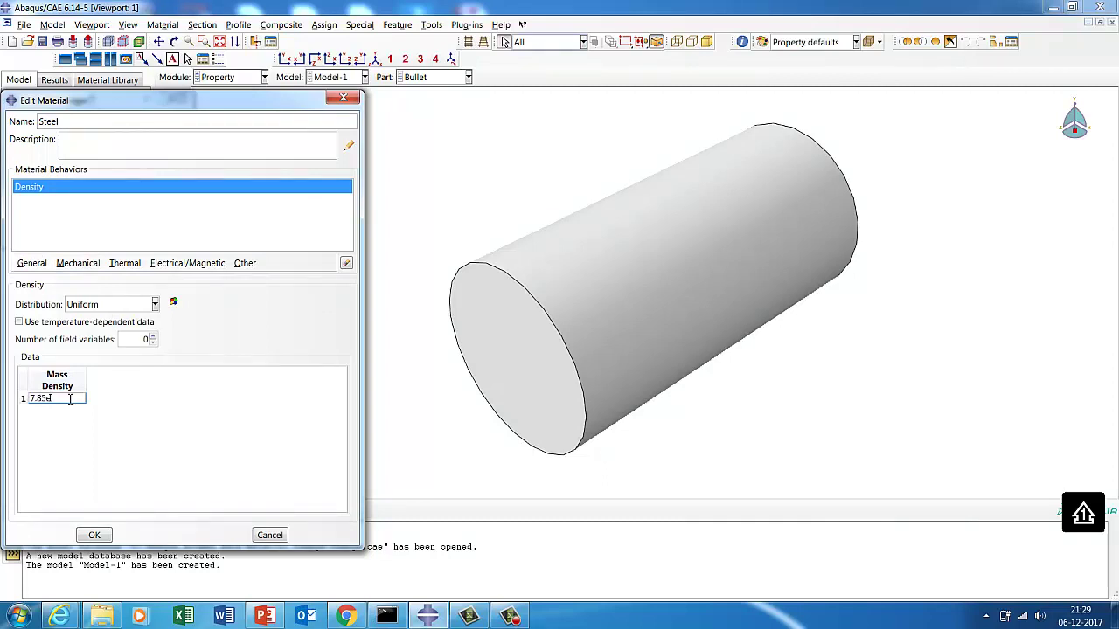
Add Elastic behaviour with Young's modulus 210000 and Poisson's ratio 0.3, then save Steel.
left_click(78, 263)
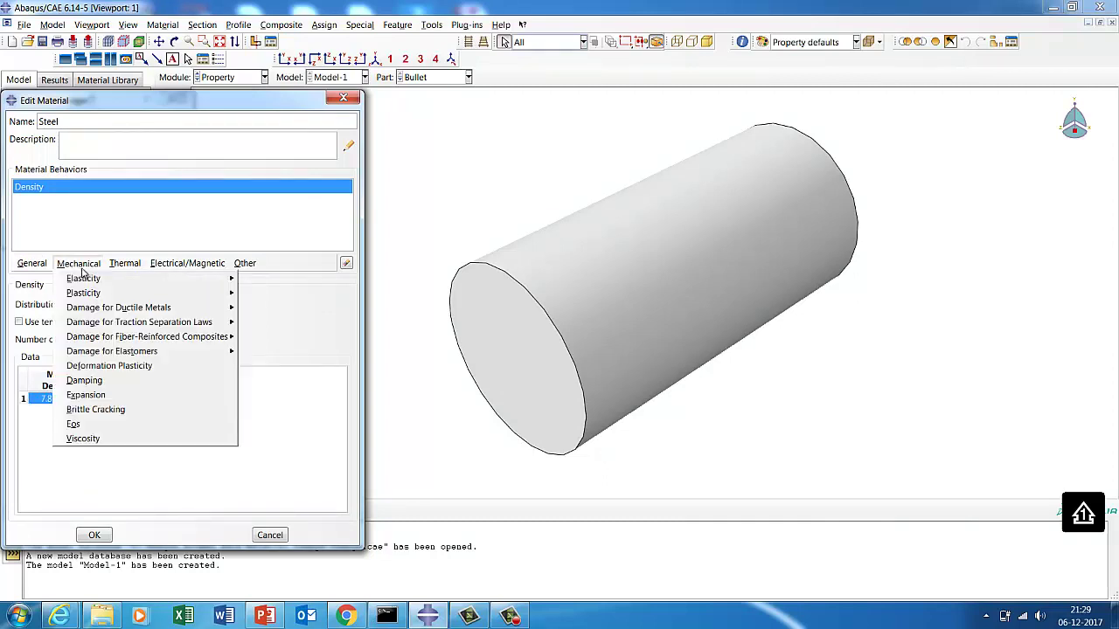
mouse_move(135, 280)
left_click(253, 280)
left_click(70, 449)
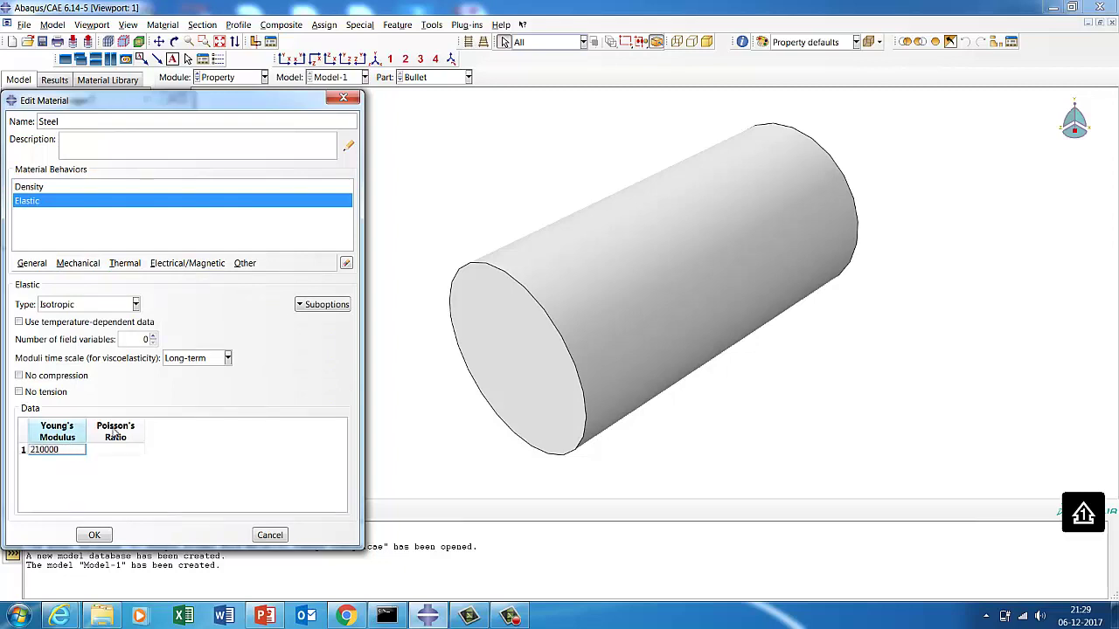
left_click(130, 449)
type("0.3")
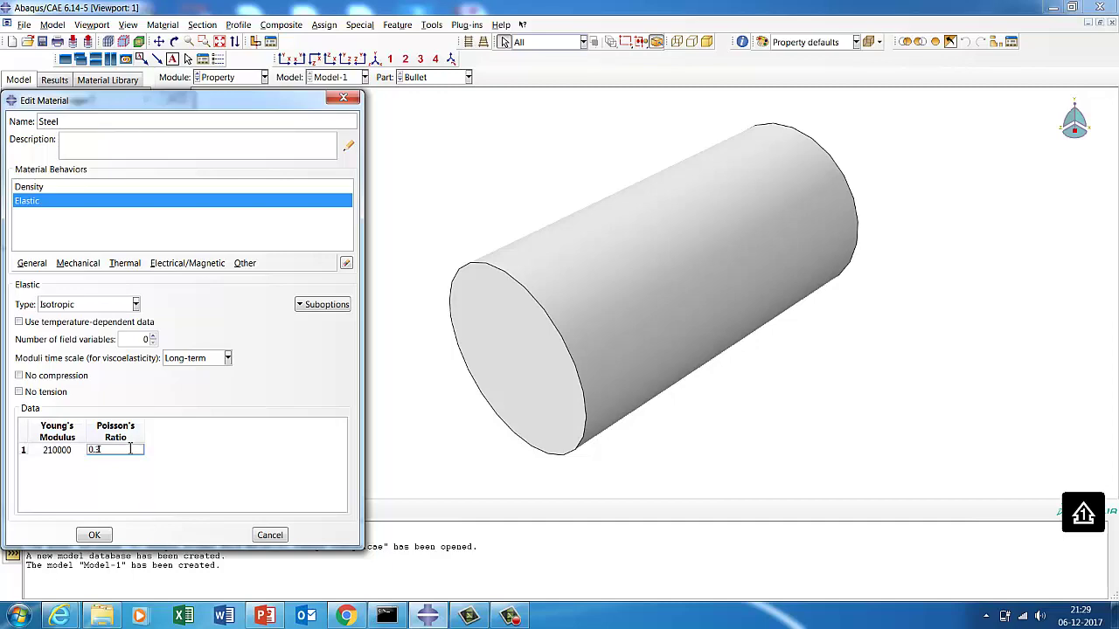
left_click(94, 533)
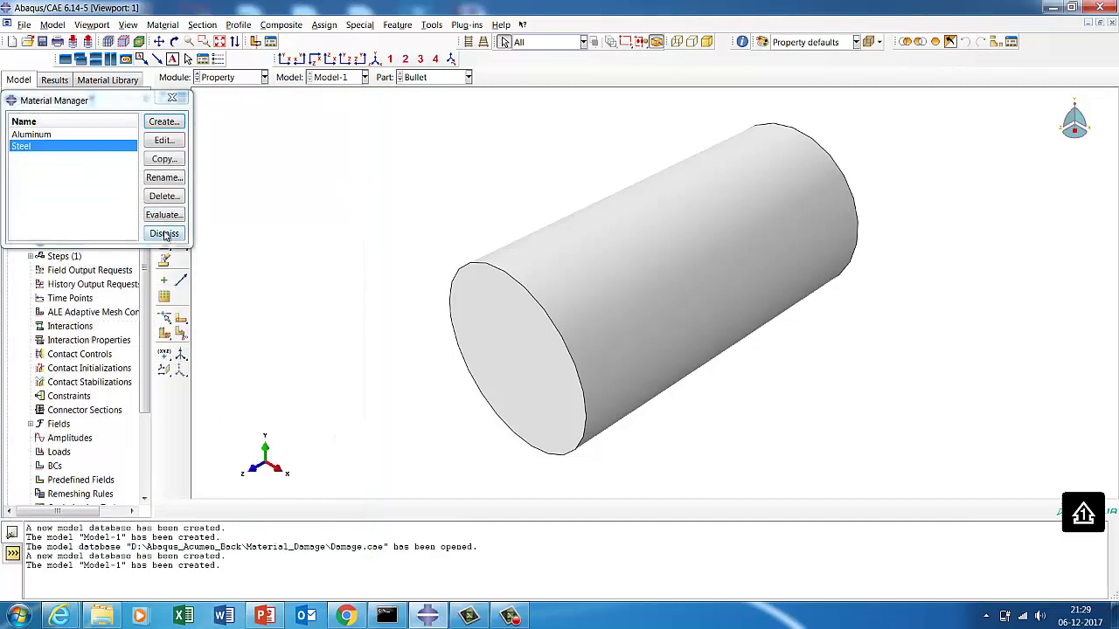
Create a solid homogeneous section named Bullet that uses the Steel material.
left_click(164, 234)
left_click(180, 132)
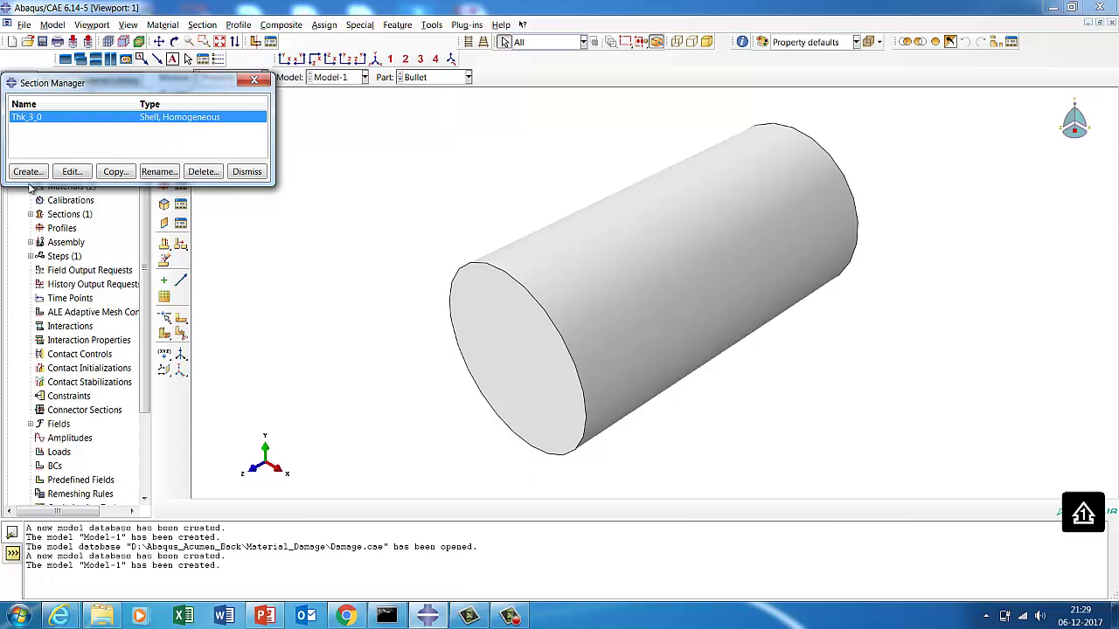
left_click(27, 174)
left_click(59, 173)
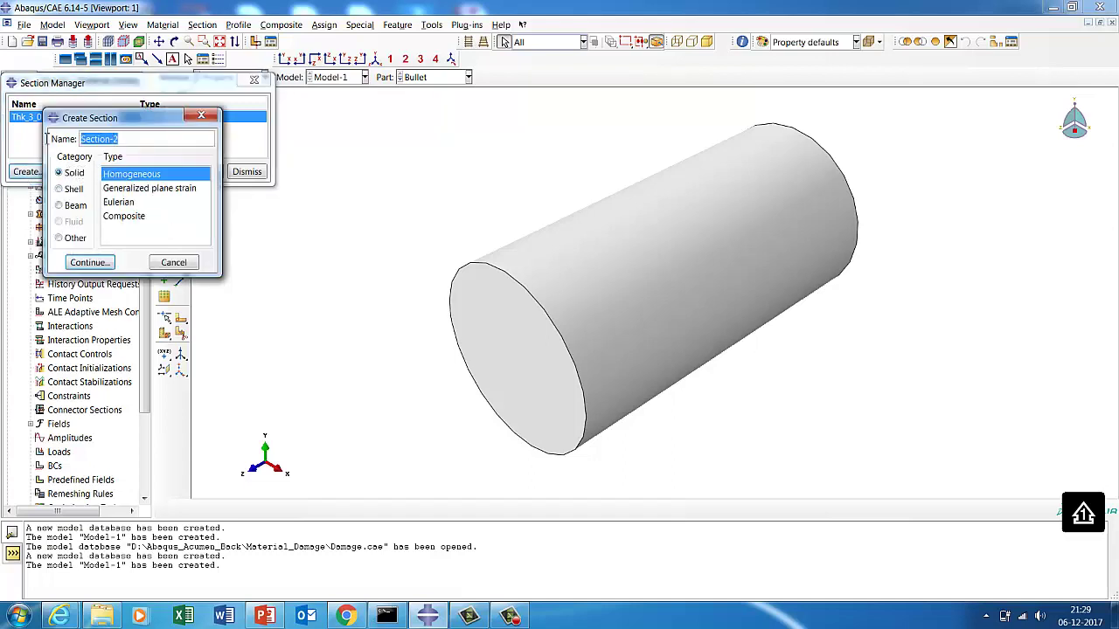
type("Bu")
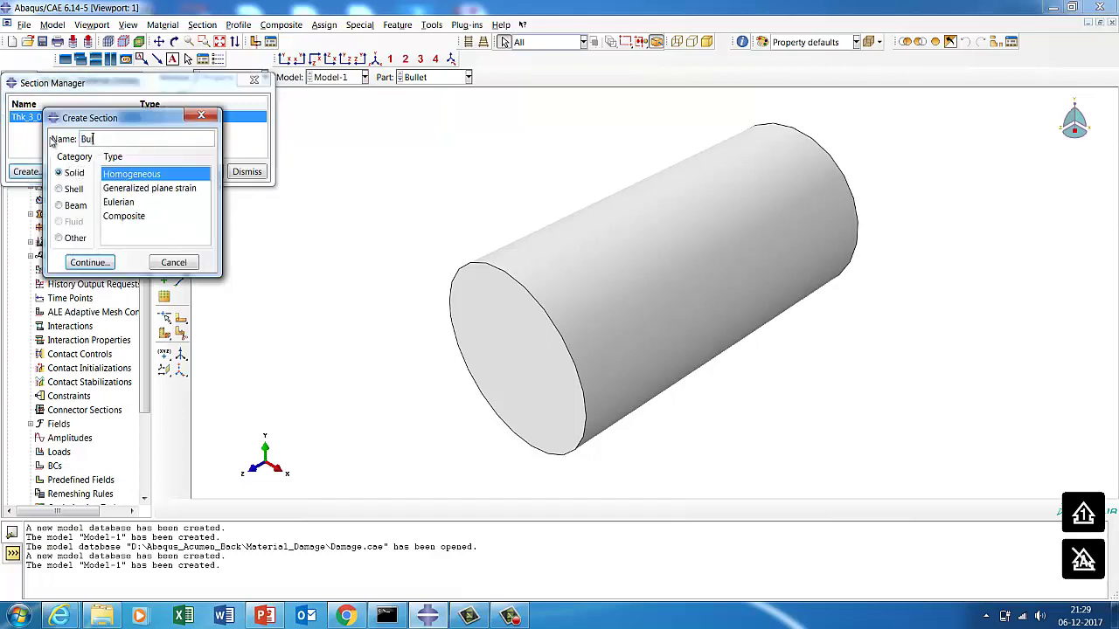
type("llet")
left_click(90, 263)
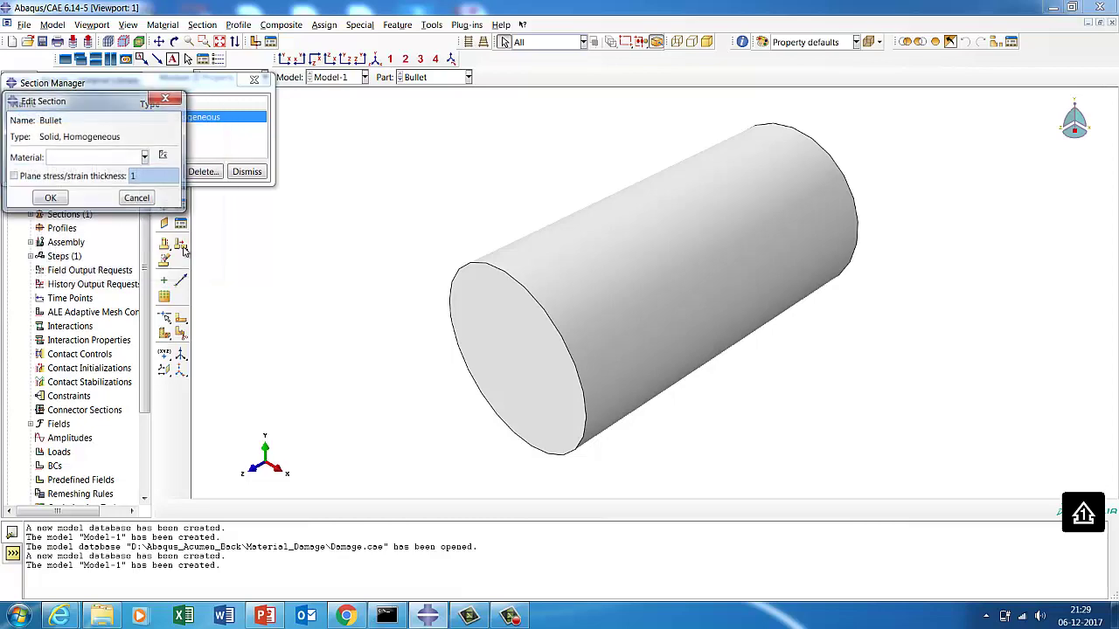
left_click(96, 158)
left_click(79, 170)
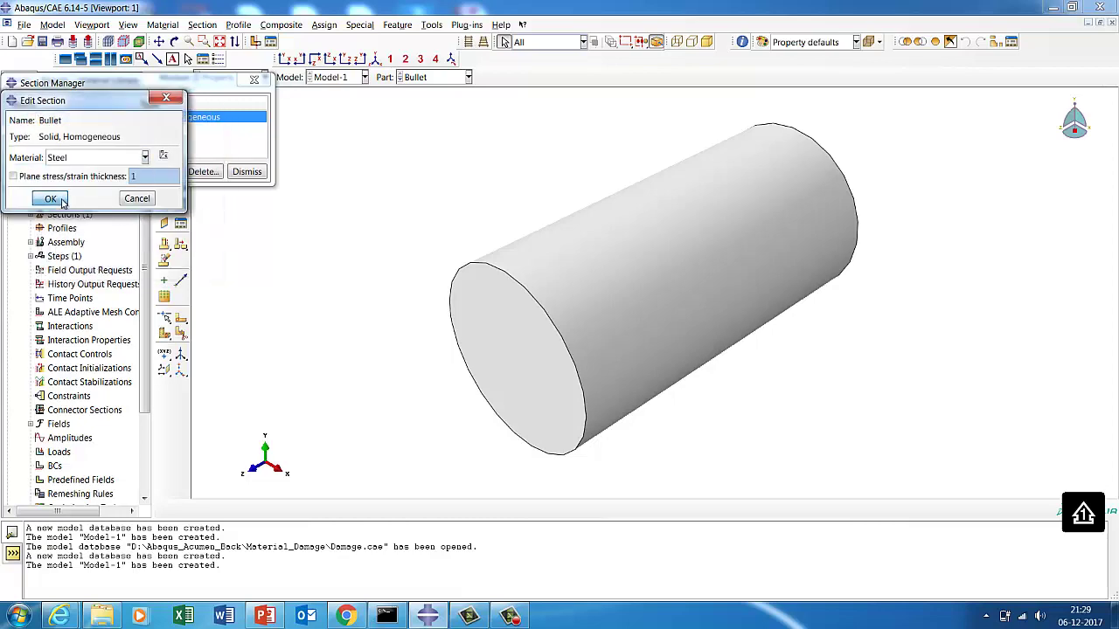
left_click(50, 198)
left_click(247, 171)
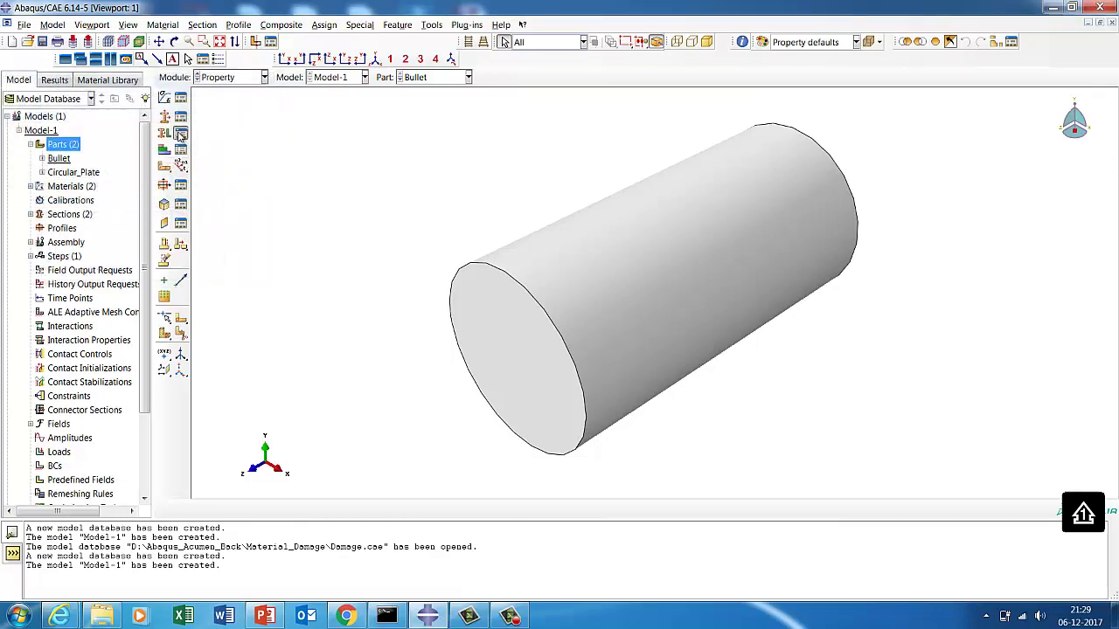
Assign the Bullet section to the box-selected bullet cylinder.
left_click(180, 133)
left_click(52, 203)
left_click_drag(411, 199, 647, 405)
left_click(490, 508)
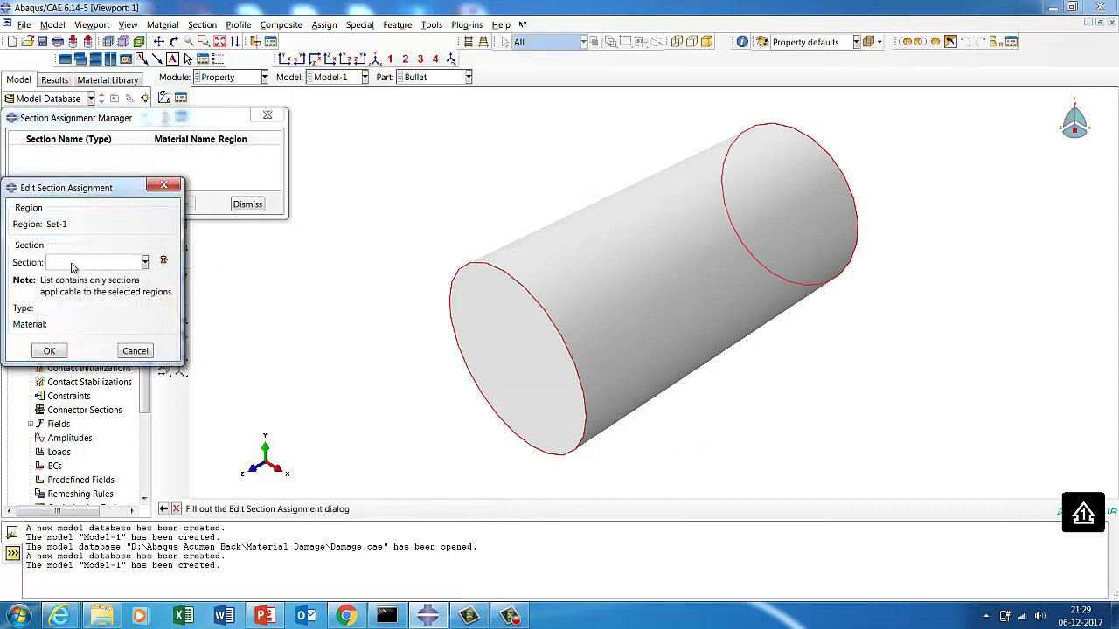
left_click(72, 264)
left_click(68, 289)
left_click(49, 351)
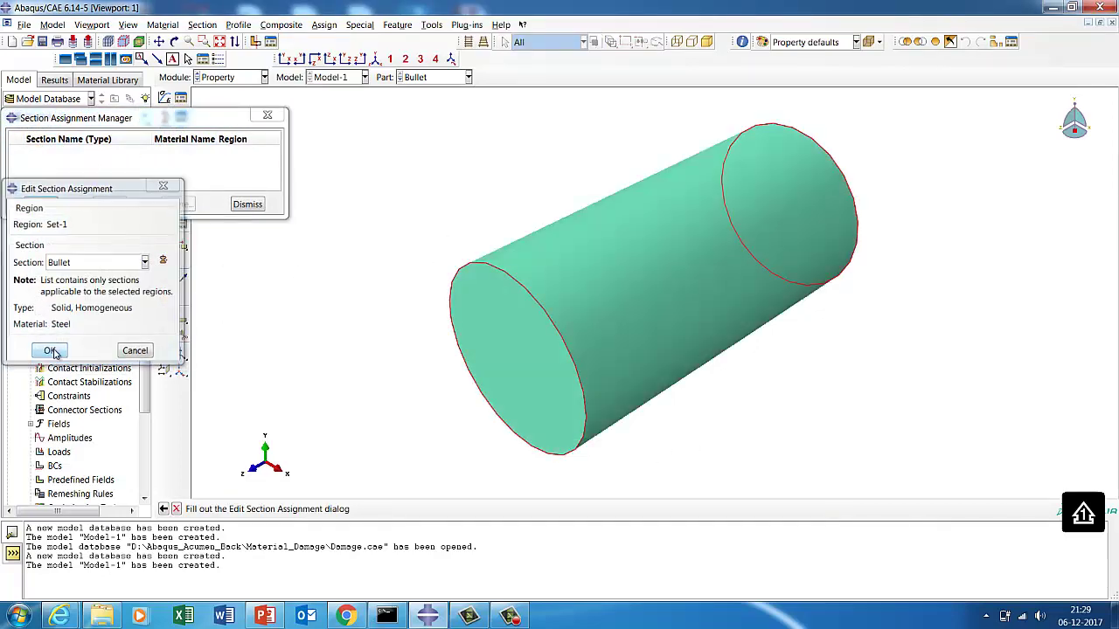
left_click(248, 207)
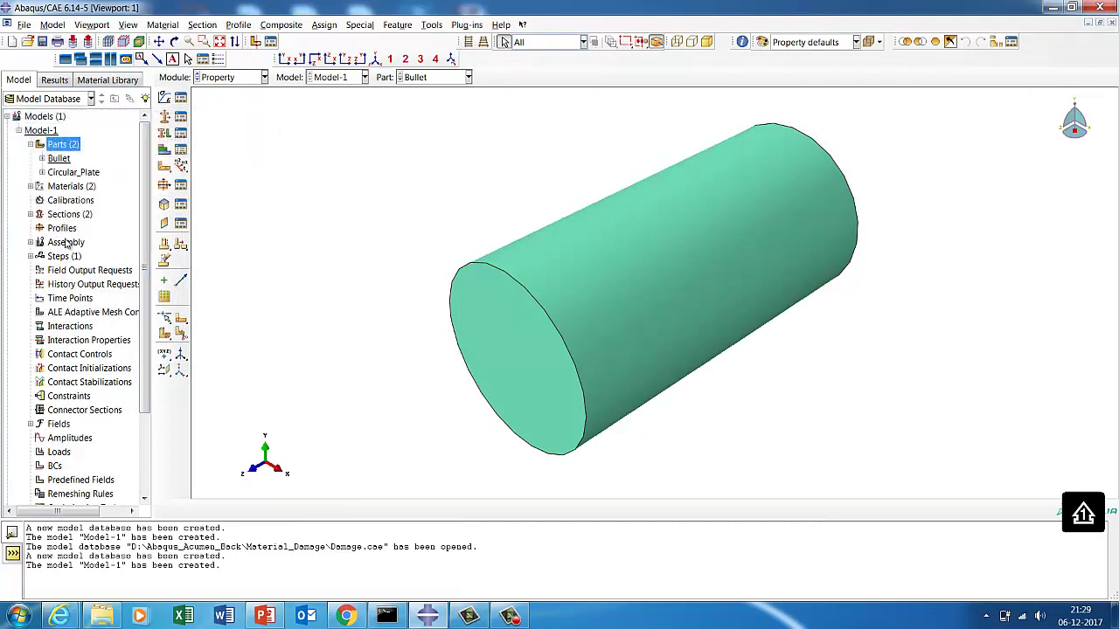
Instance Bullet and Circular_Plate in the assembly and show it in a flat front view.
left_click(30, 242)
left_click(74, 256)
right_click(72, 260)
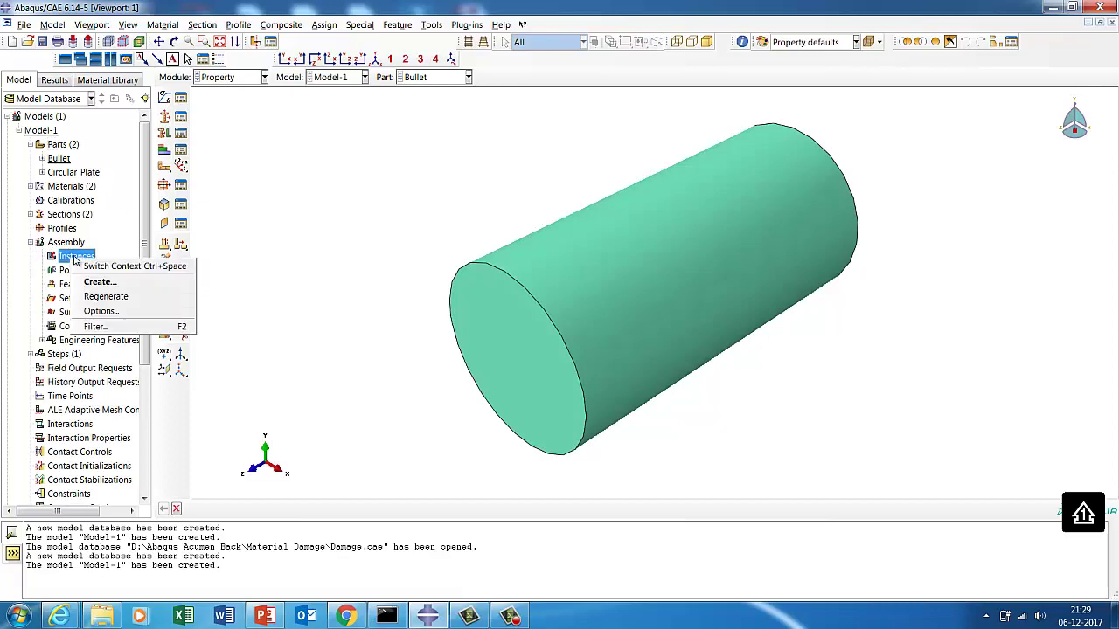
left_click(86, 282)
left_click_drag(77, 229, 82, 237)
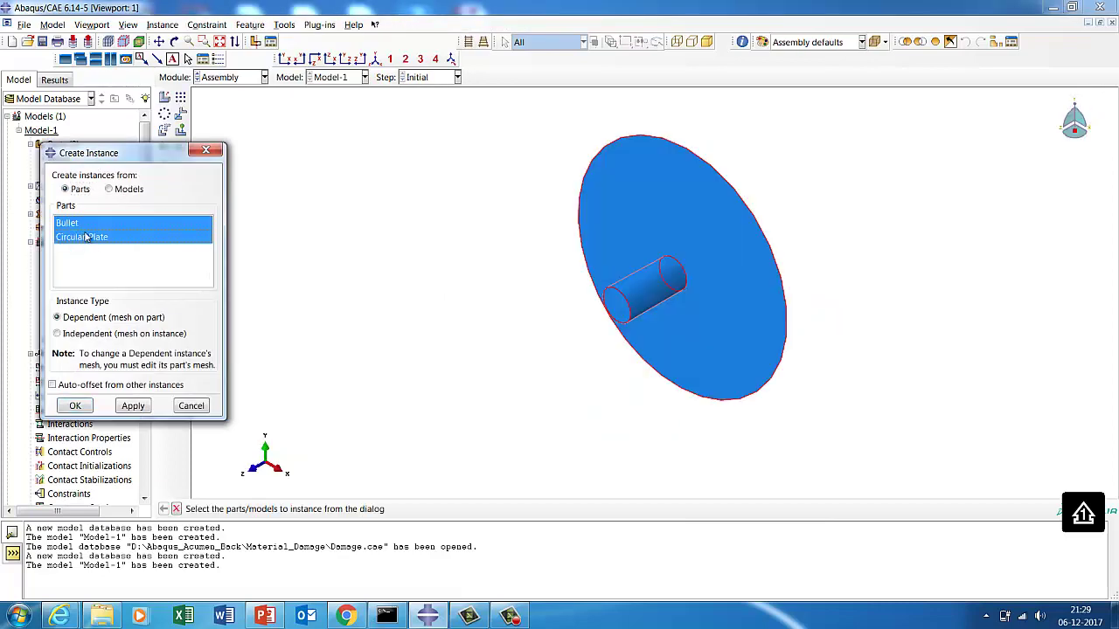
left_click(75, 405)
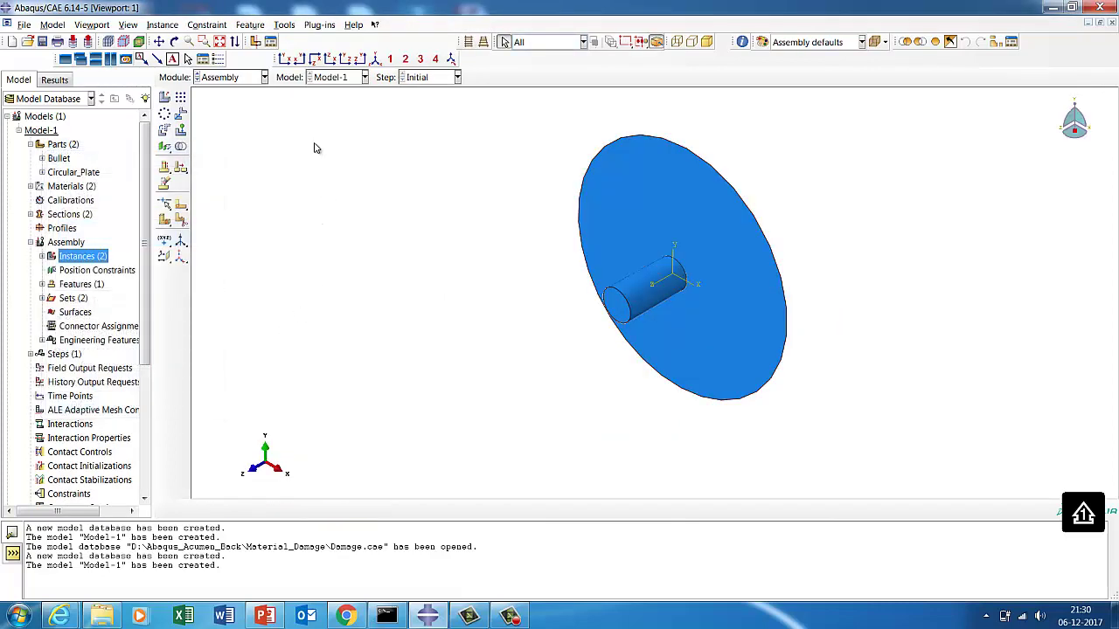
left_click(329, 60)
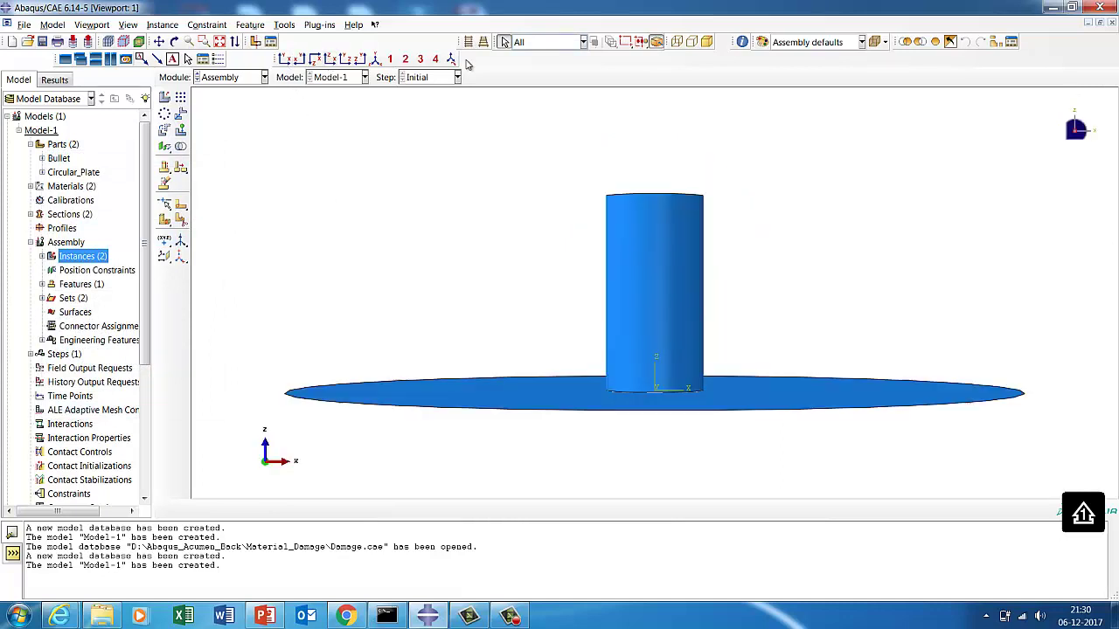
left_click(469, 43)
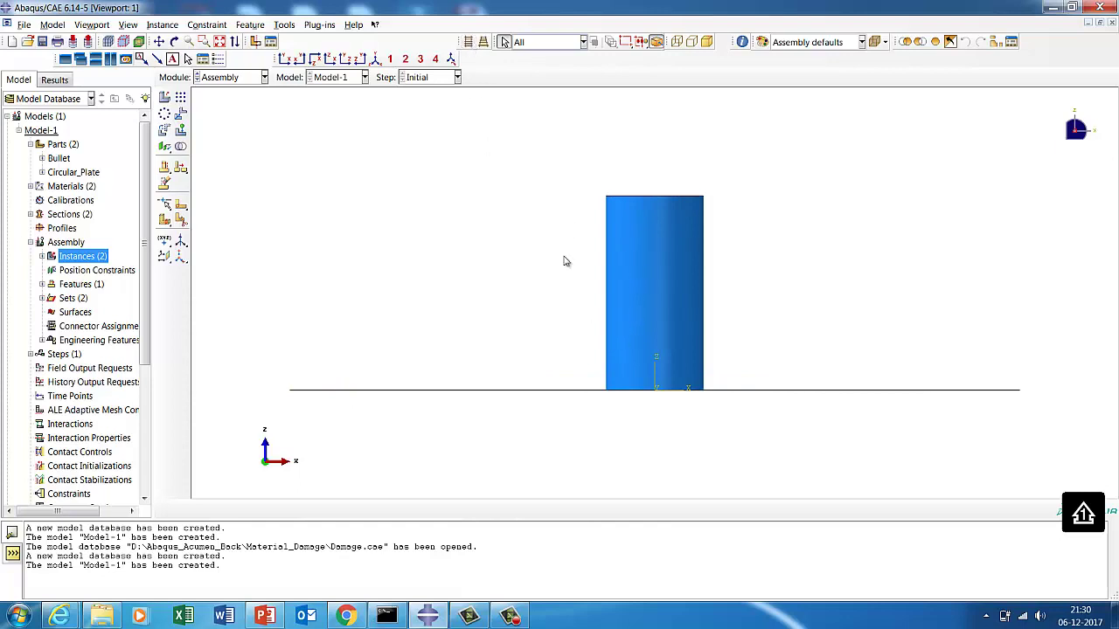
Translate the bullet instance from 0,0,0 to 0,0,2.5.
left_click(180, 114)
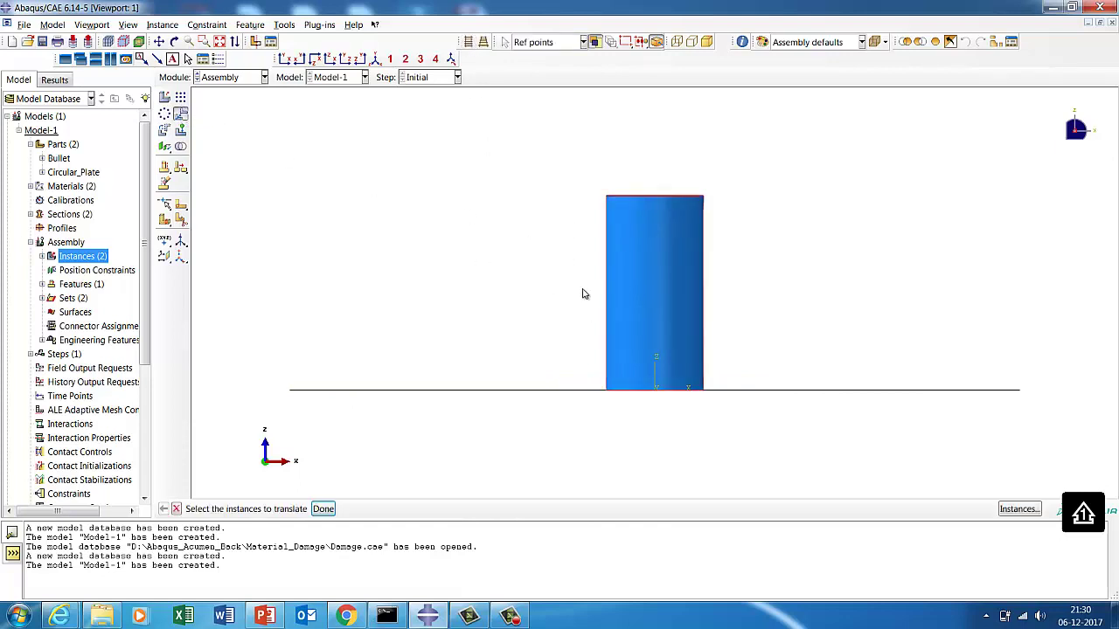
left_click(322, 509)
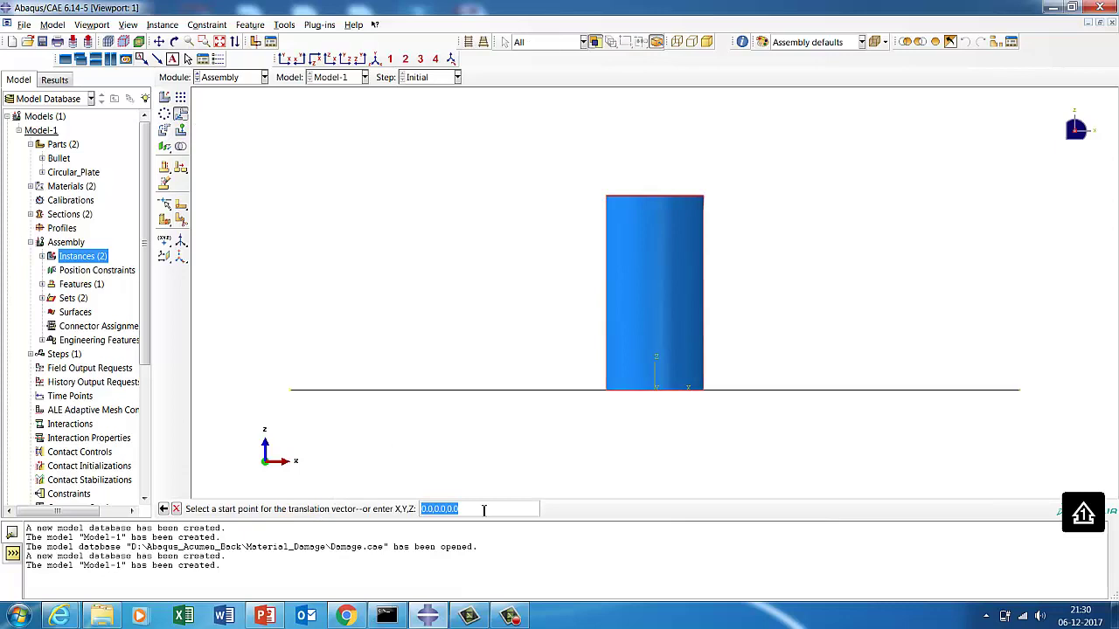
key("Return")
type("0,0")
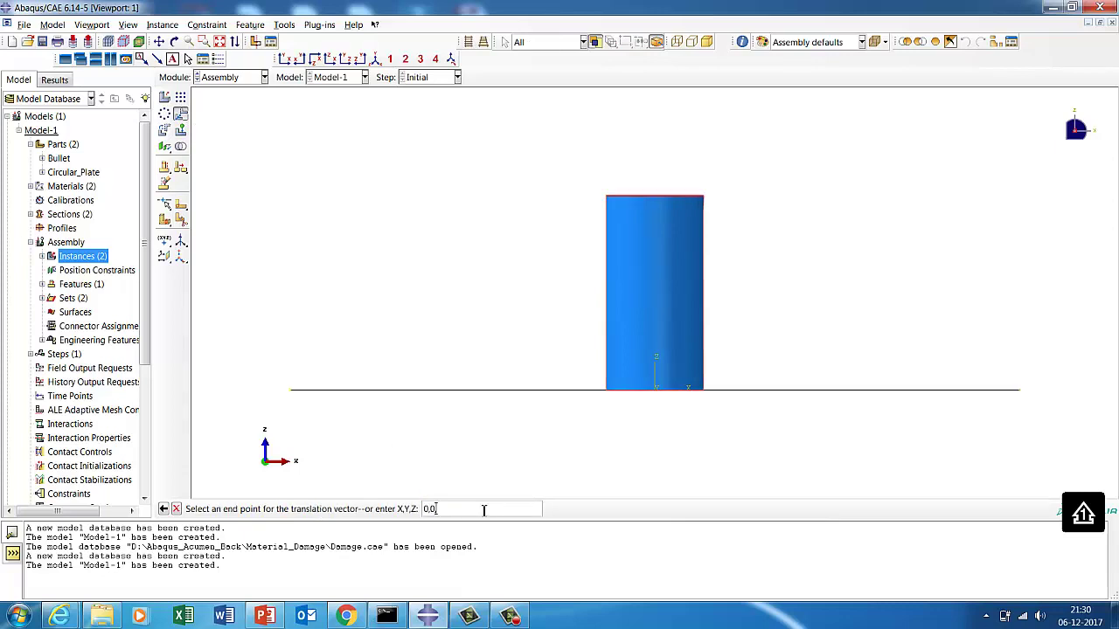
type(",2.5")
key("Return")
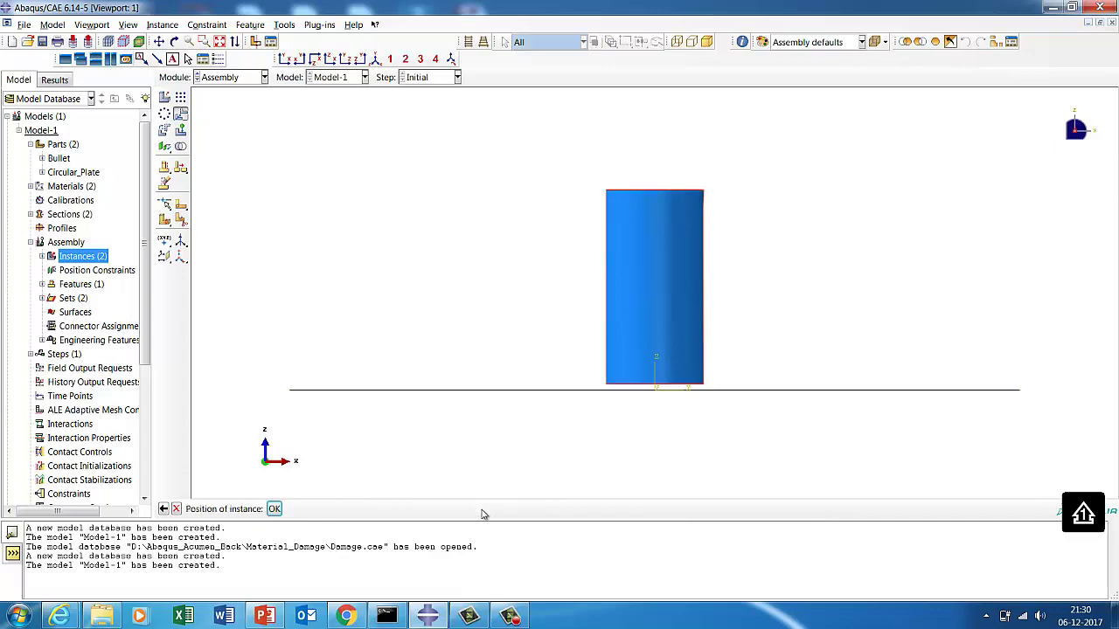
left_click(276, 511)
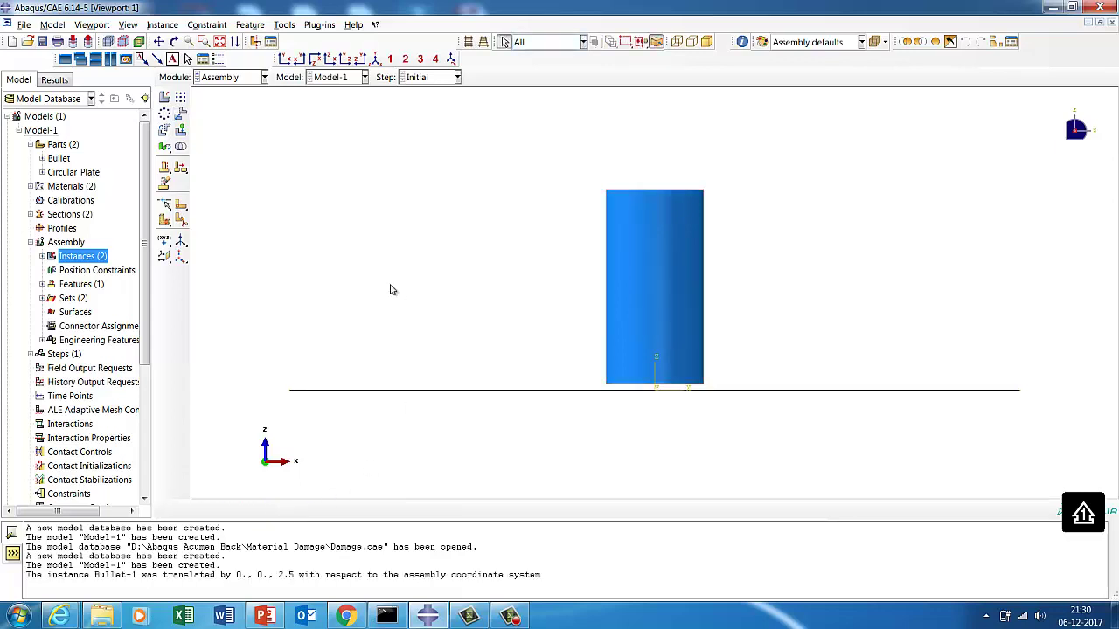
Orbit and use the left view to inspect the bullet's placement above the plate.
left_click(174, 41)
left_click_drag(595, 420, 387, 187)
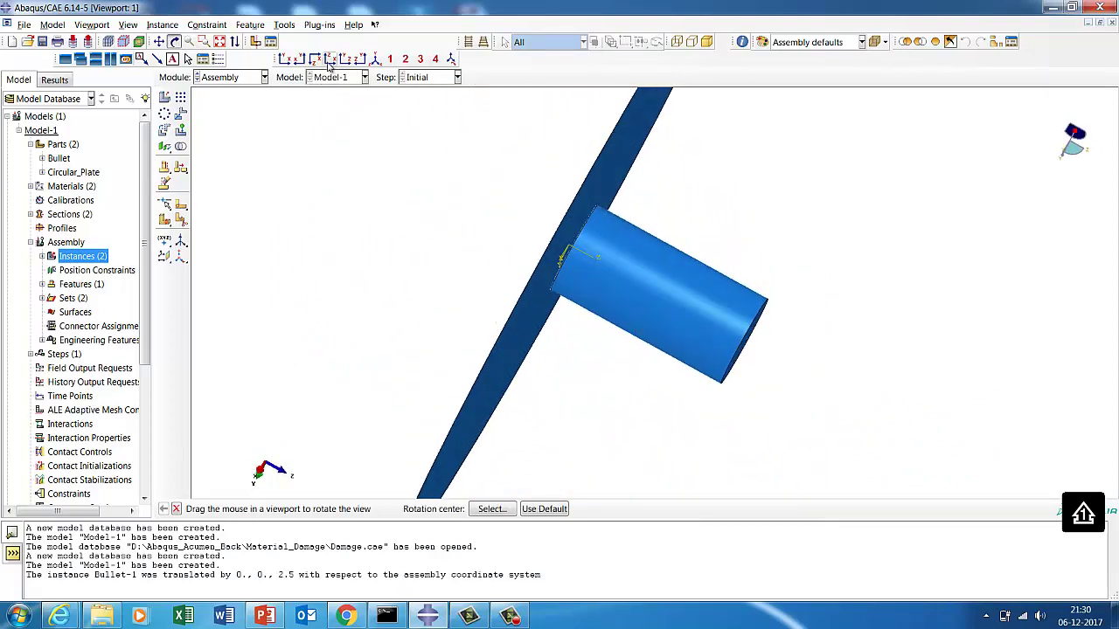
left_click(345, 61)
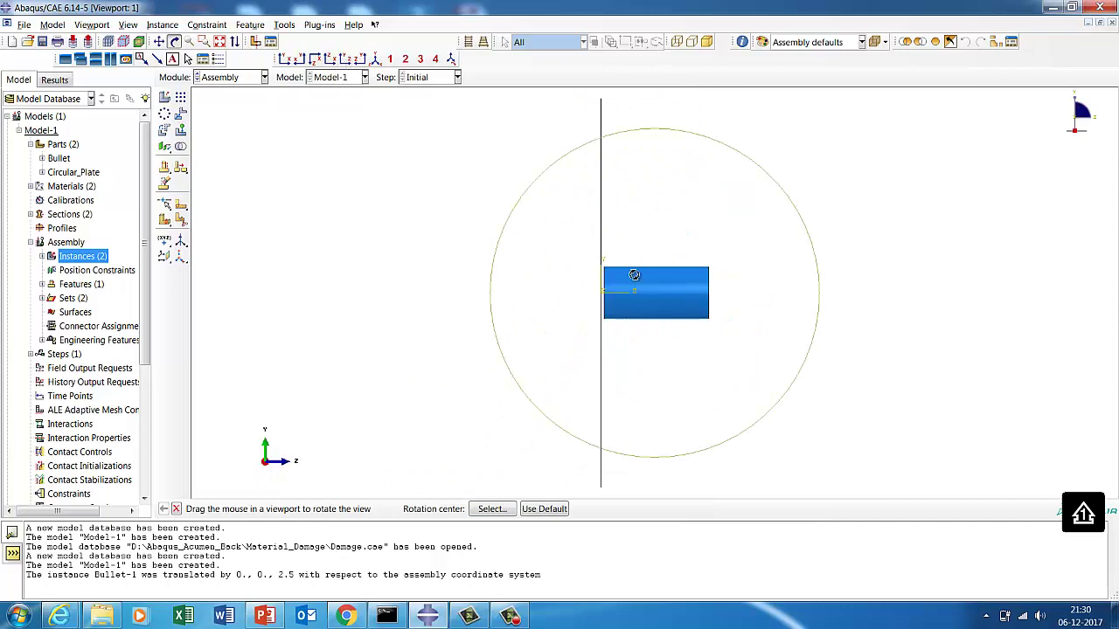
left_click_drag(566, 225, 394, 195)
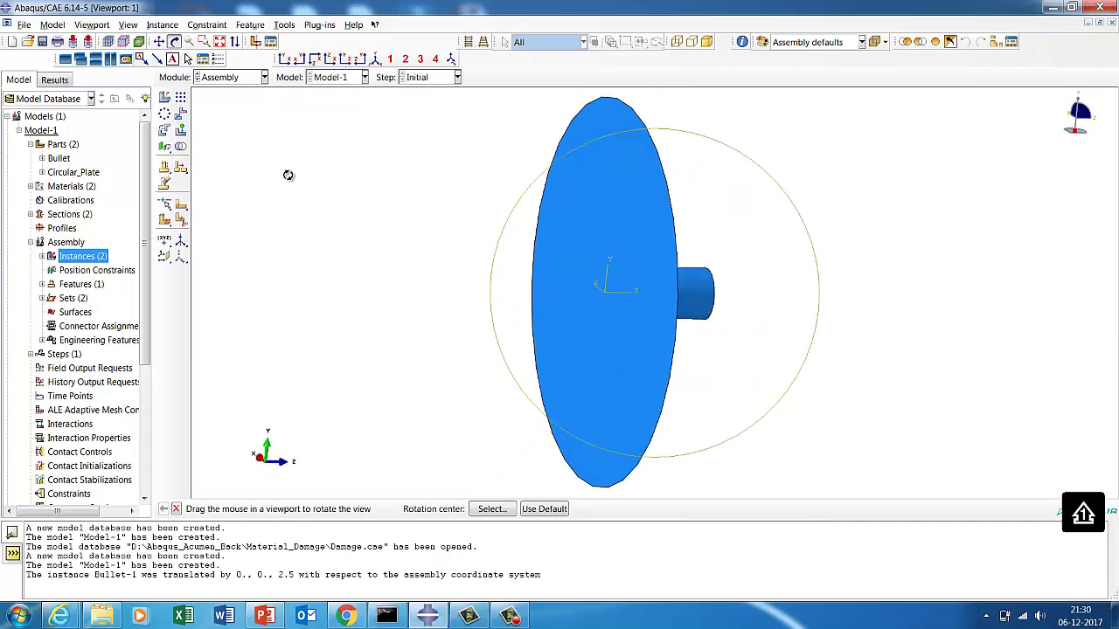
left_click(236, 79)
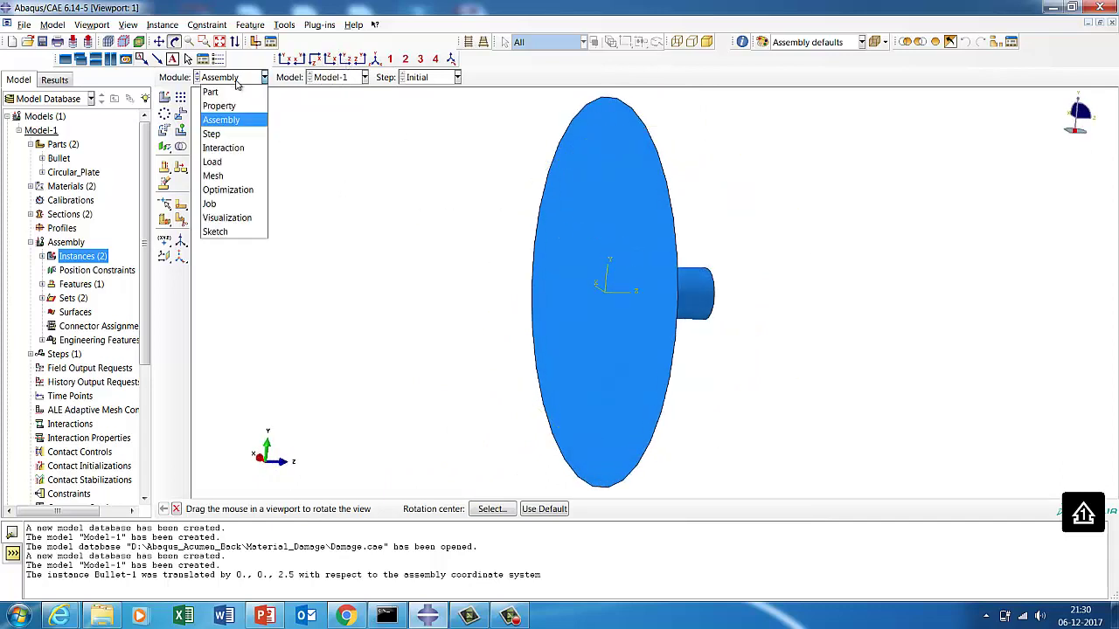
In the Step module, create Dynamic, Explicit step Step-1 with a 0.02 time period.
left_click(213, 135)
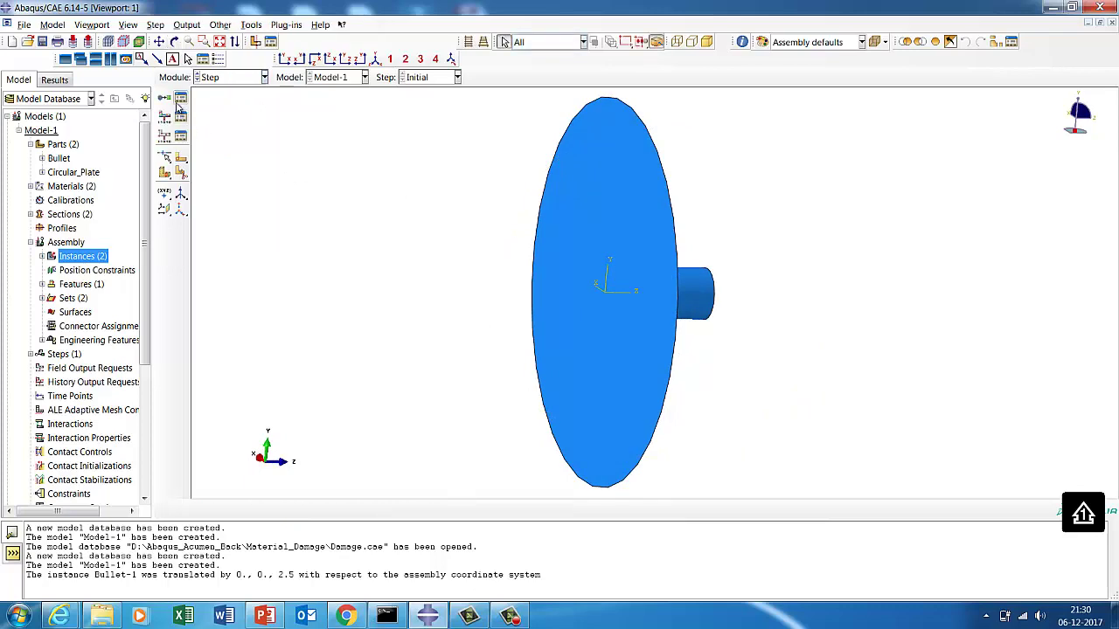
left_click(180, 97)
left_click(32, 292)
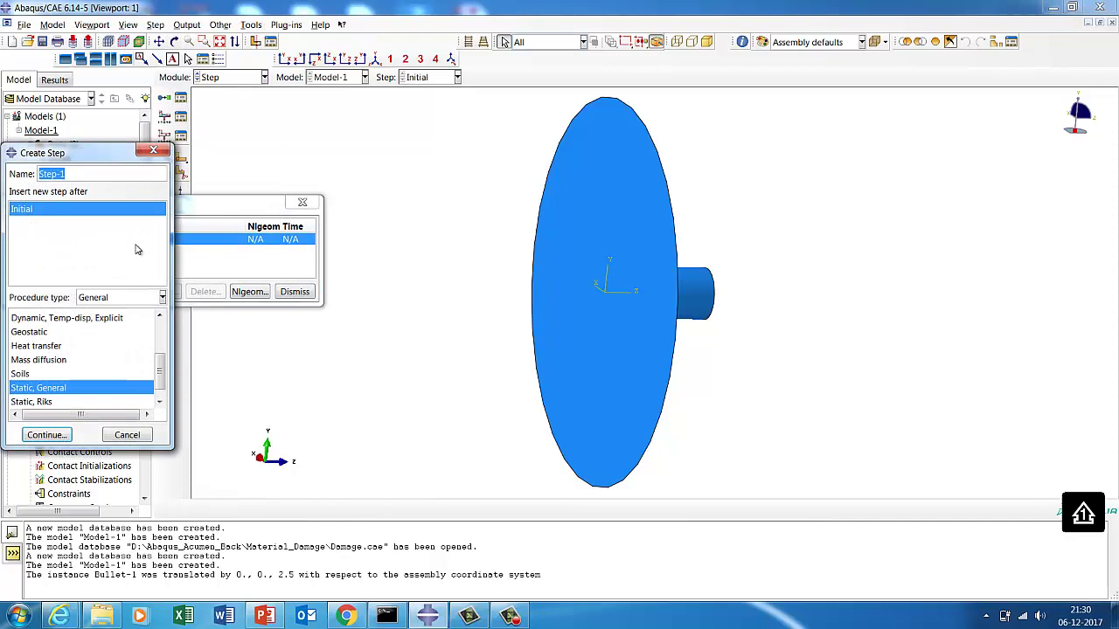
scroll(121, 350, "up", 2)
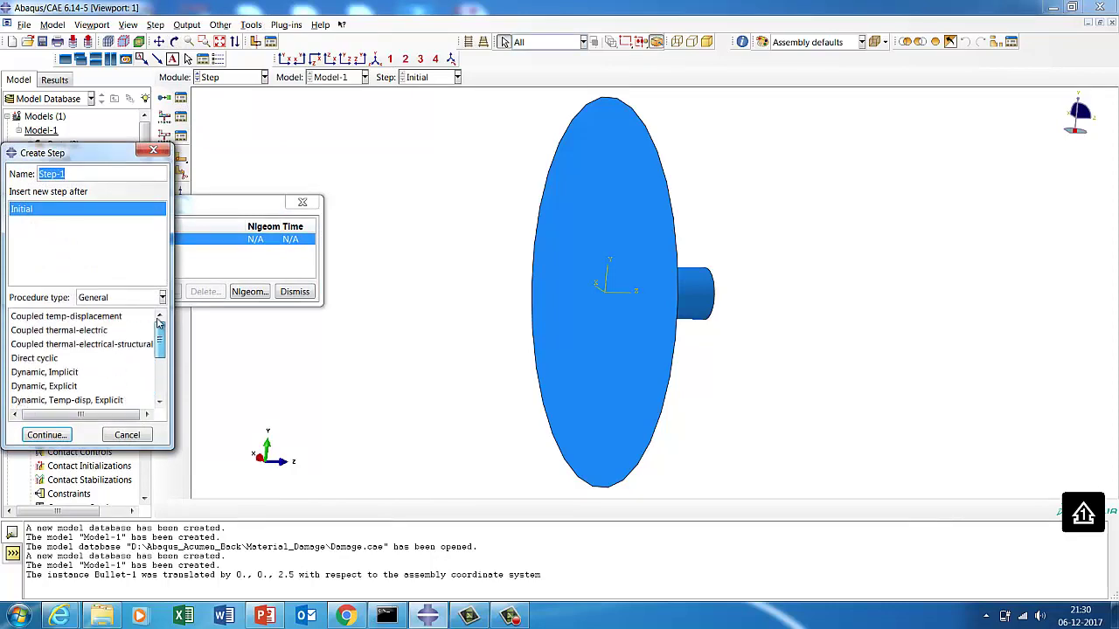
left_click(75, 388)
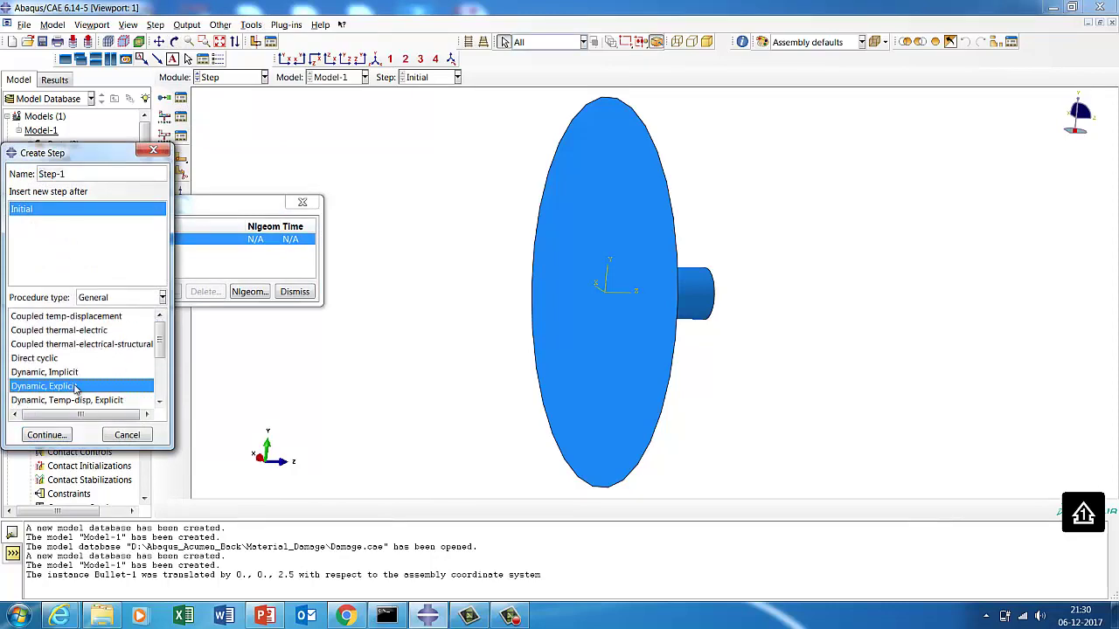
left_click(47, 434)
double_click(68, 263)
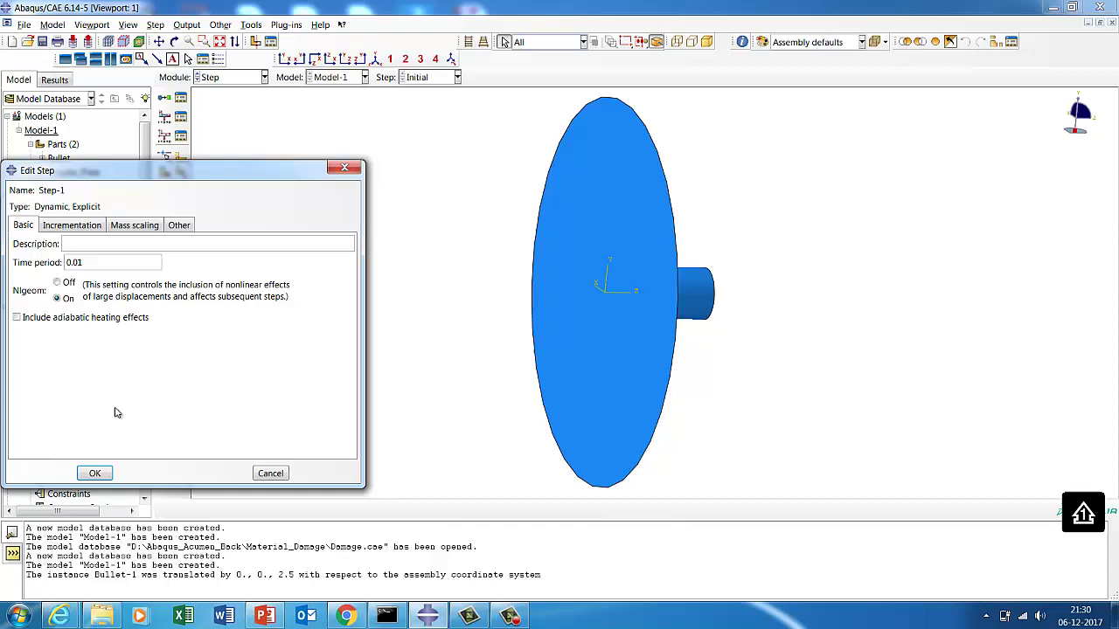
left_click(88, 266)
type("2")
left_click(97, 473)
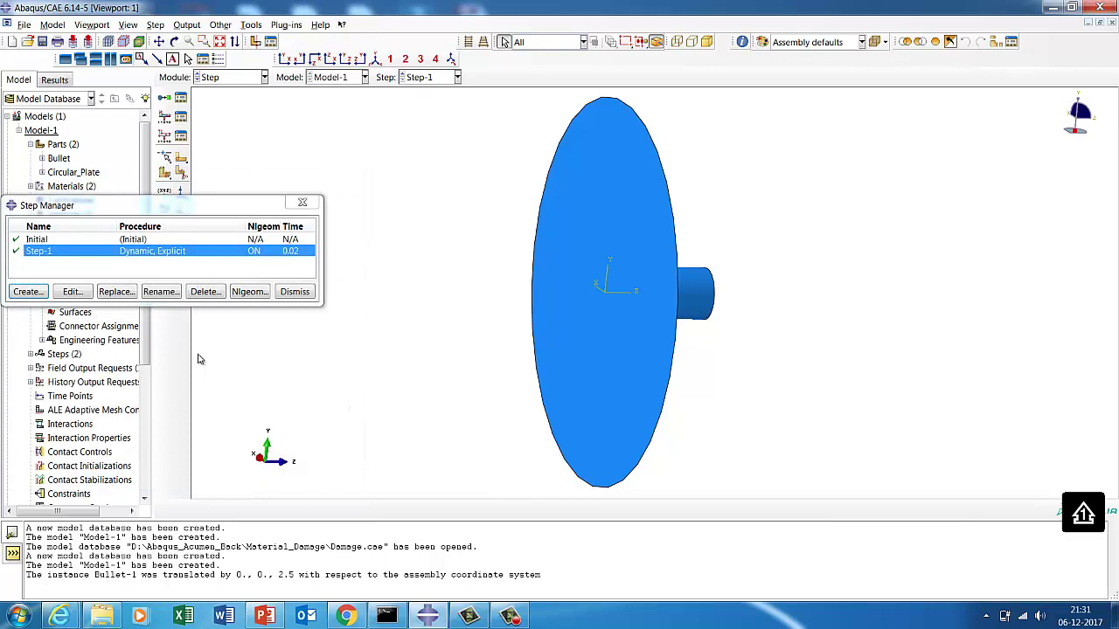
left_click(295, 292)
left_click(233, 77)
In the Interaction module, create contact property IntProp-1 with normal behaviour.
left_click(223, 147)
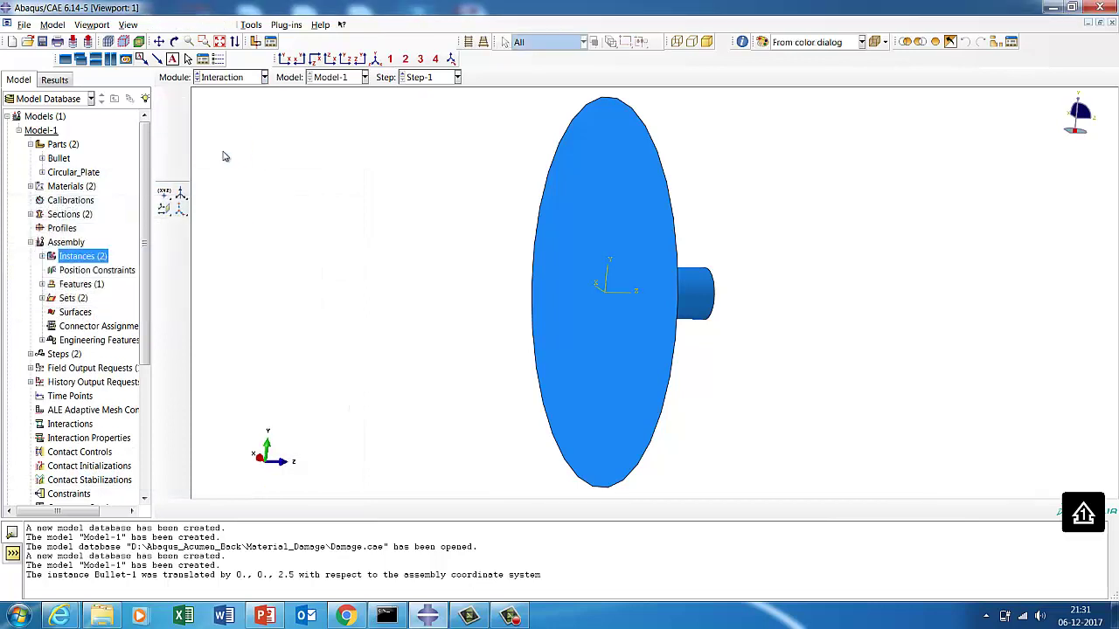
left_click(181, 120)
left_click(33, 153)
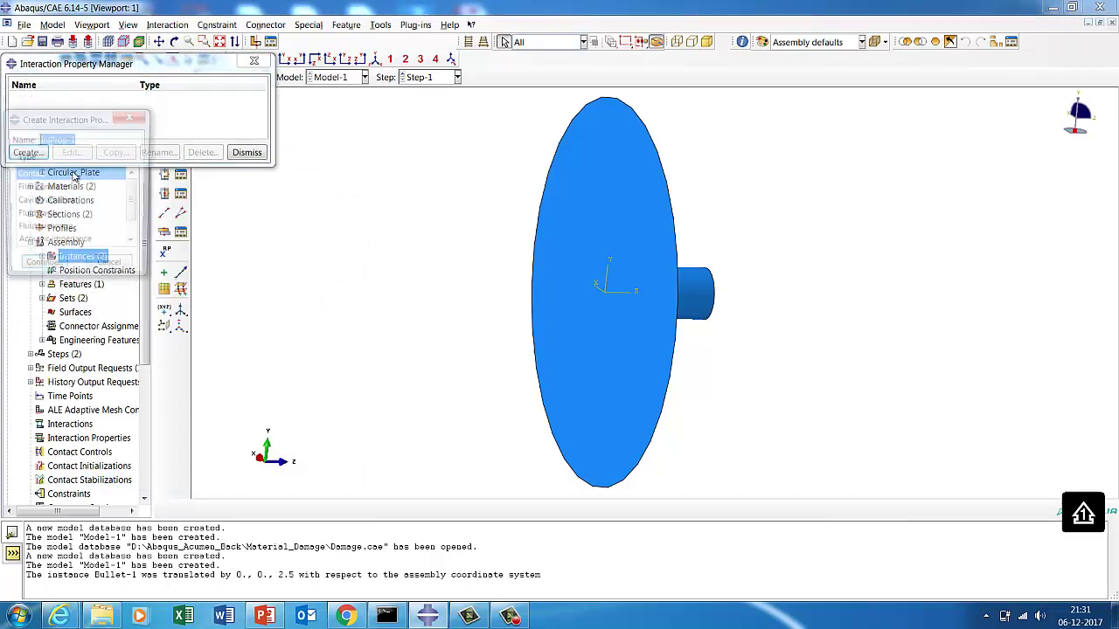
left_click(42, 269)
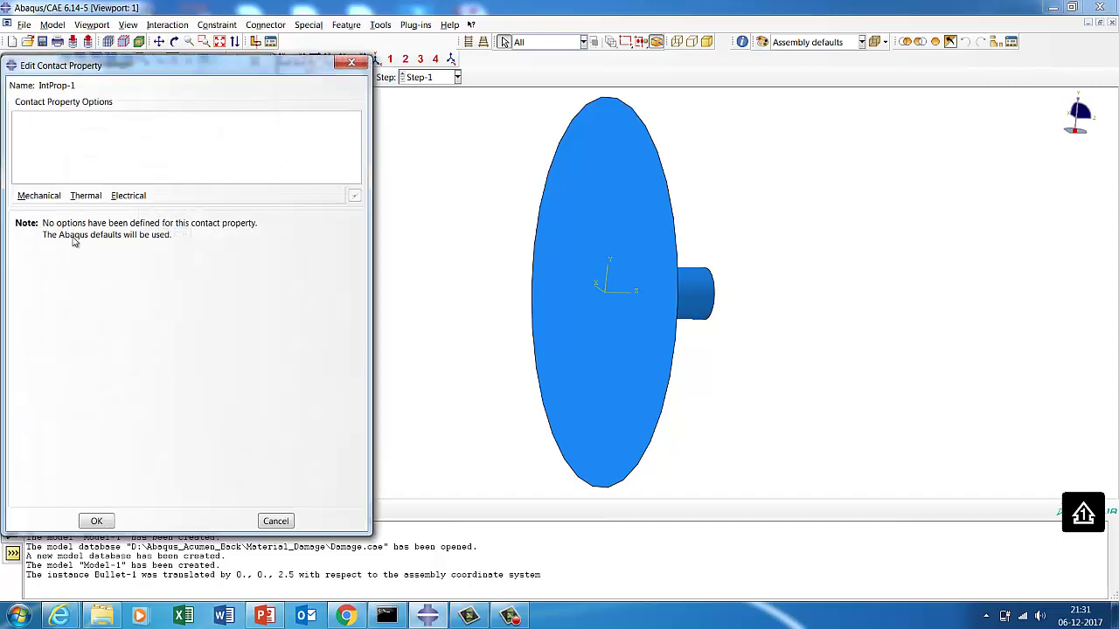
left_click(40, 195)
left_click(53, 225)
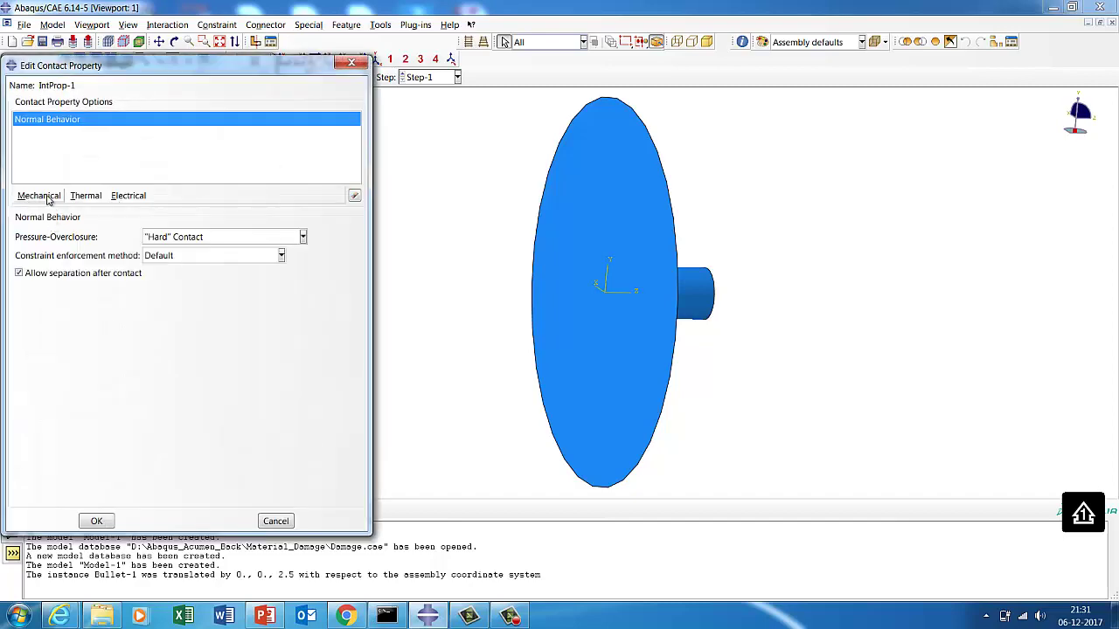
Add tangential behaviour with Penalty friction and a friction coefficient to IntProp-1.
left_click(41, 196)
left_click(53, 214)
left_click(111, 239)
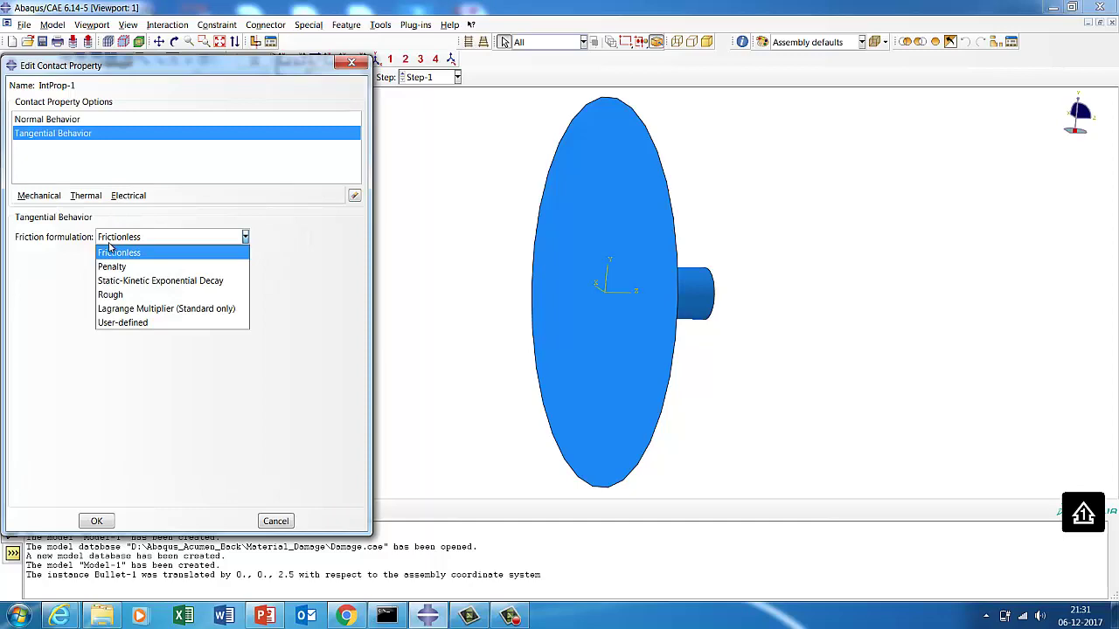
left_click(103, 265)
left_click(53, 385)
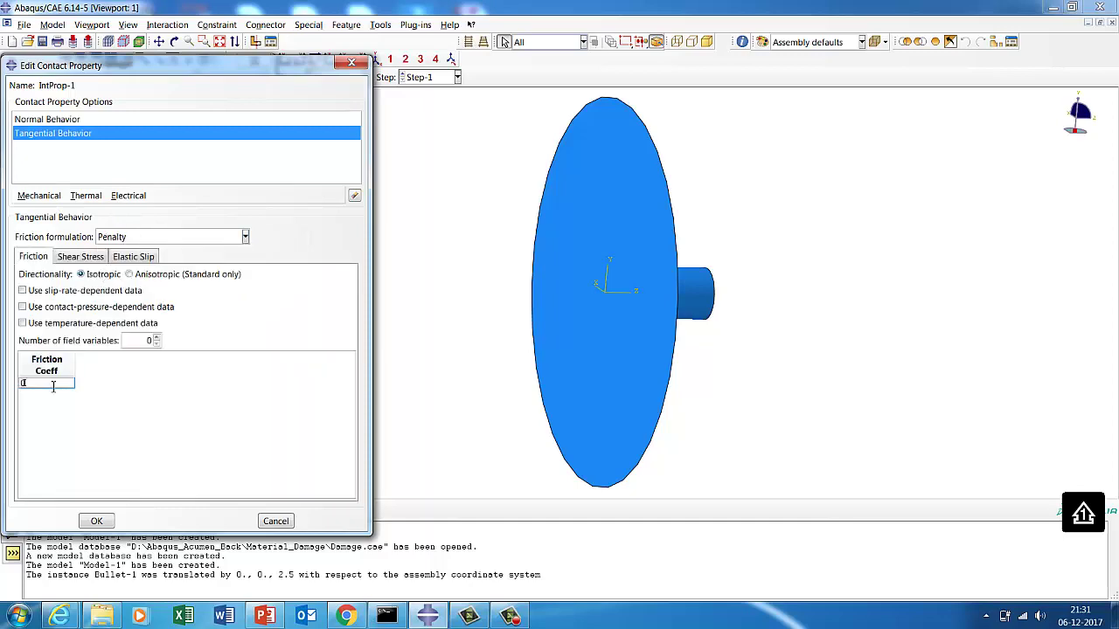
left_click(97, 520)
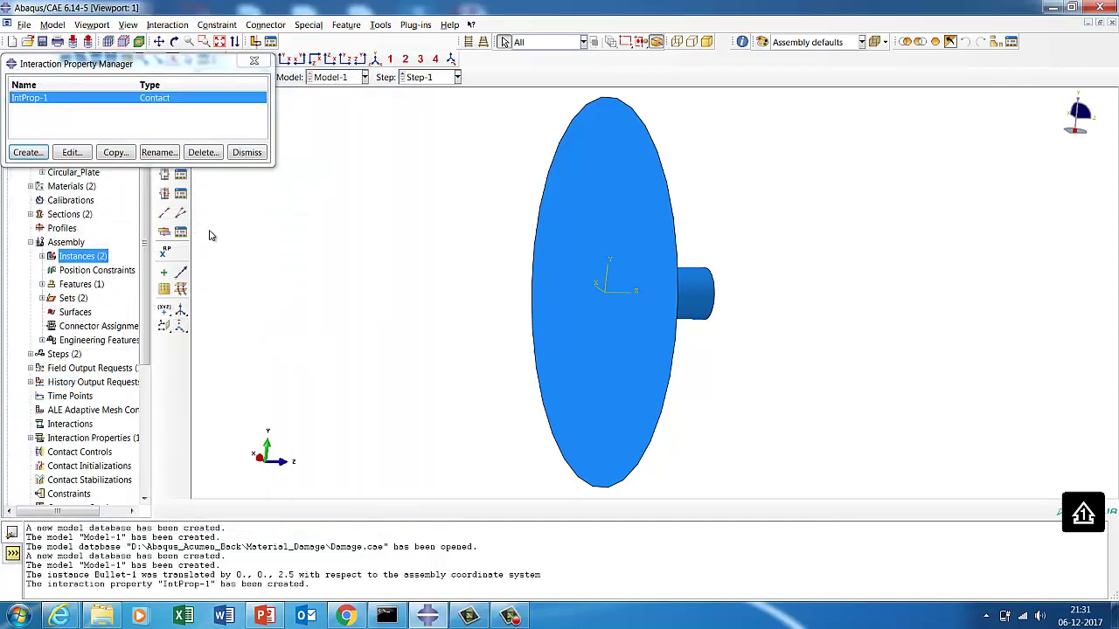
left_click(244, 153)
Create general contact Int-1 in Step-1 using IntProp-1 as the global property.
left_click(180, 97)
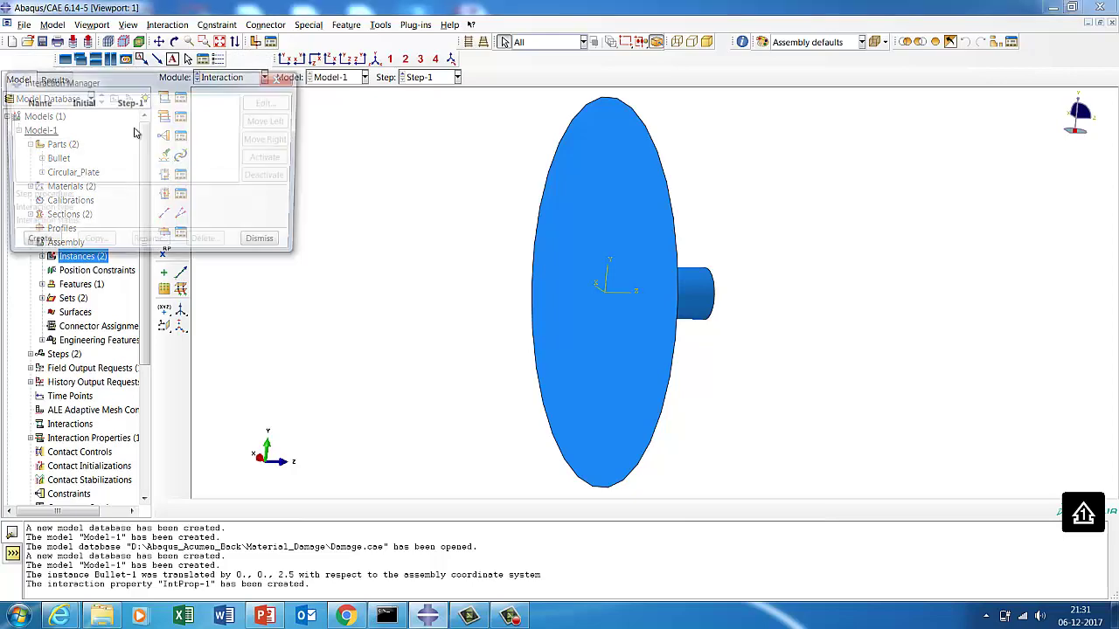
left_click(33, 245)
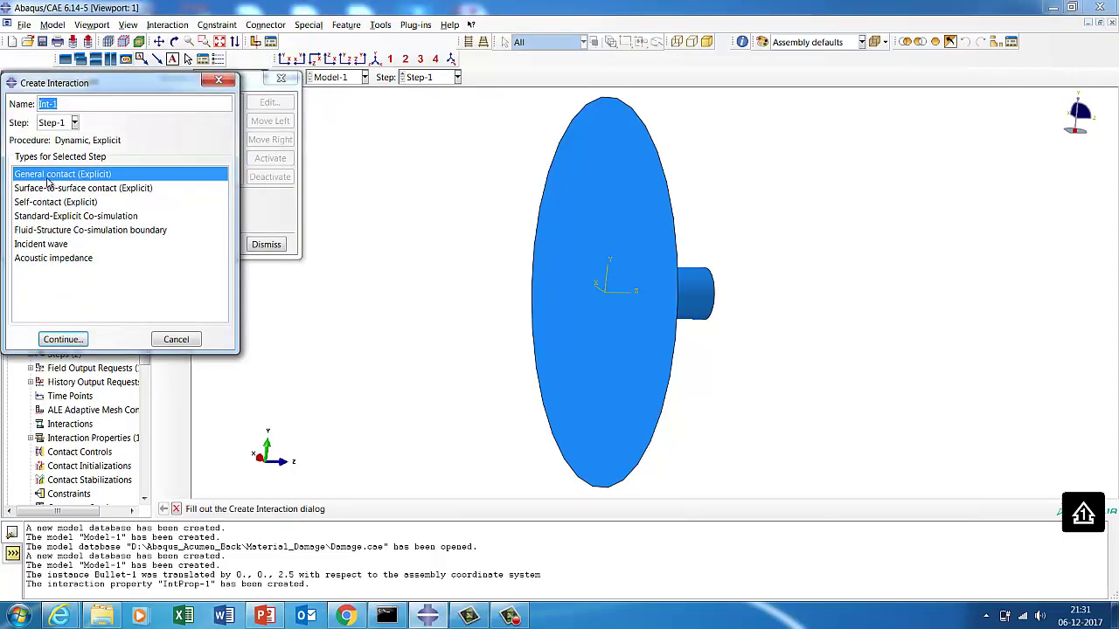
left_click(63, 339)
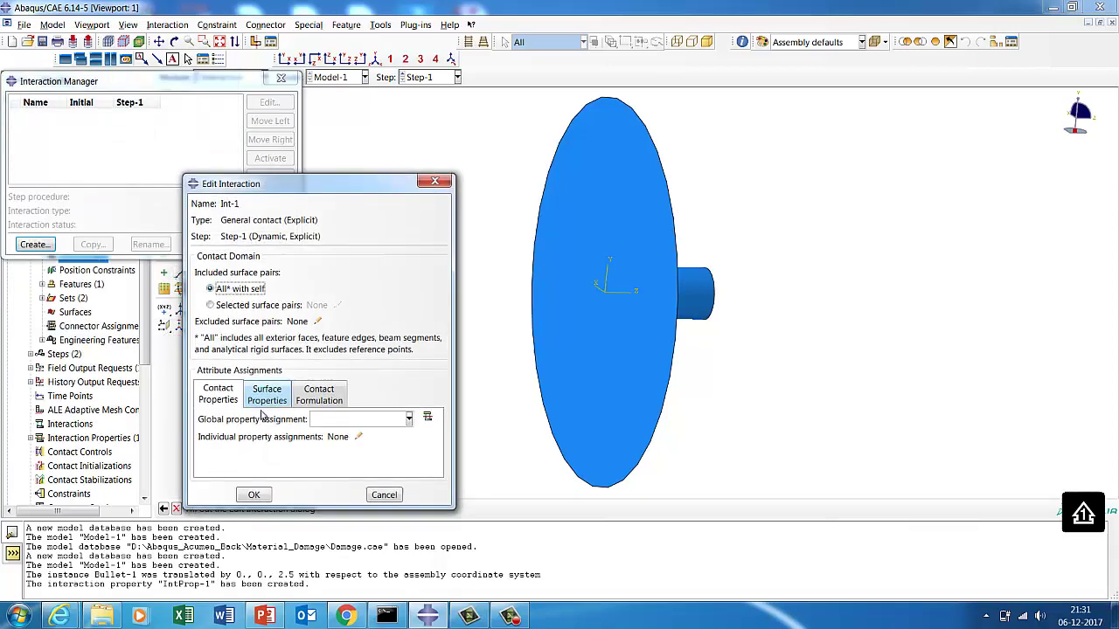
left_click(323, 419)
left_click(320, 438)
left_click(254, 494)
left_click(267, 244)
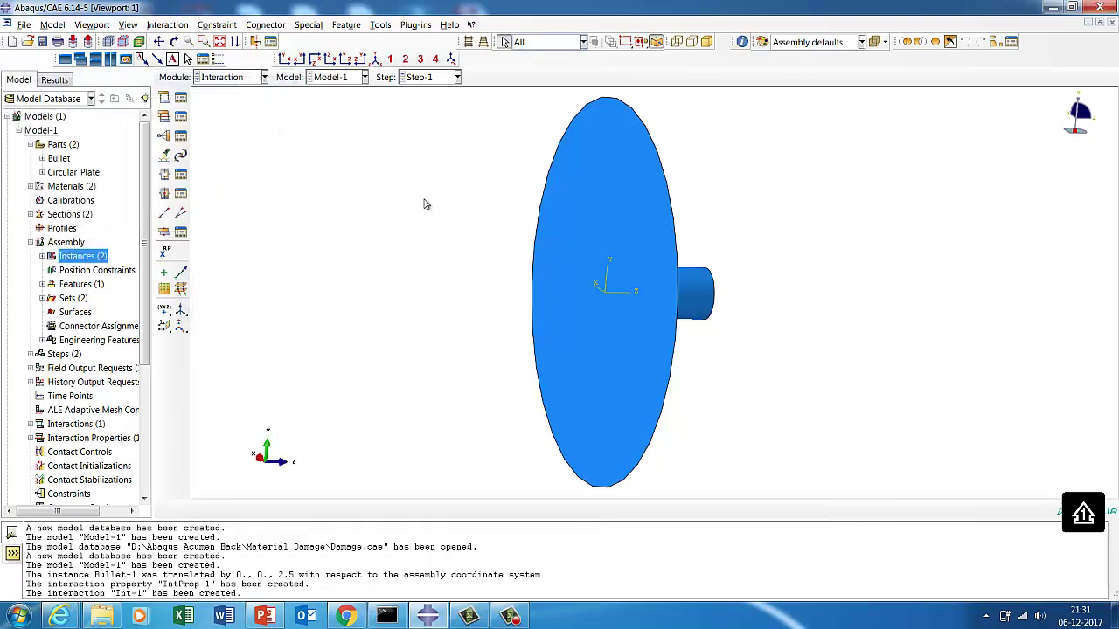
left_click(241, 79)
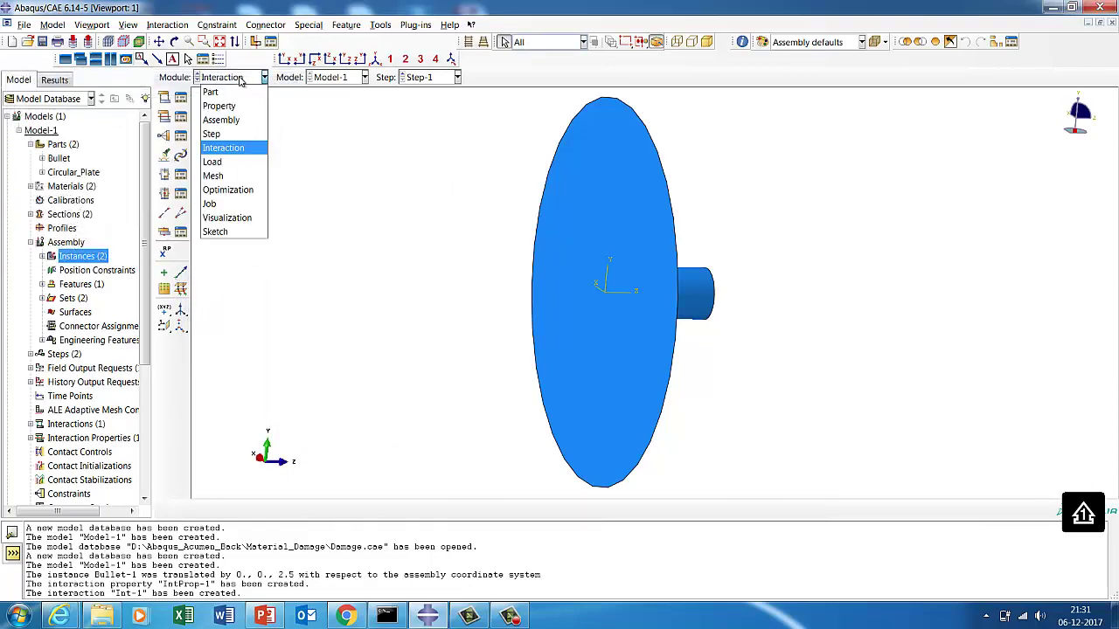
In the Load module, create ENCASTRE condition BC-1 on the plate's outer edge.
left_click(214, 161)
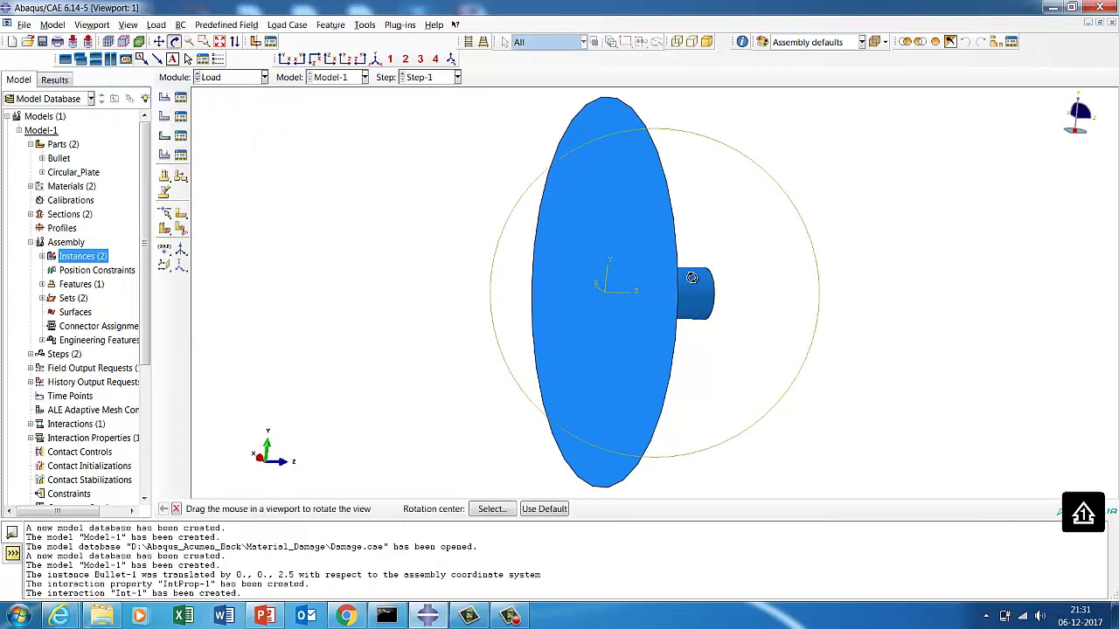
left_click_drag(692, 277, 535, 255)
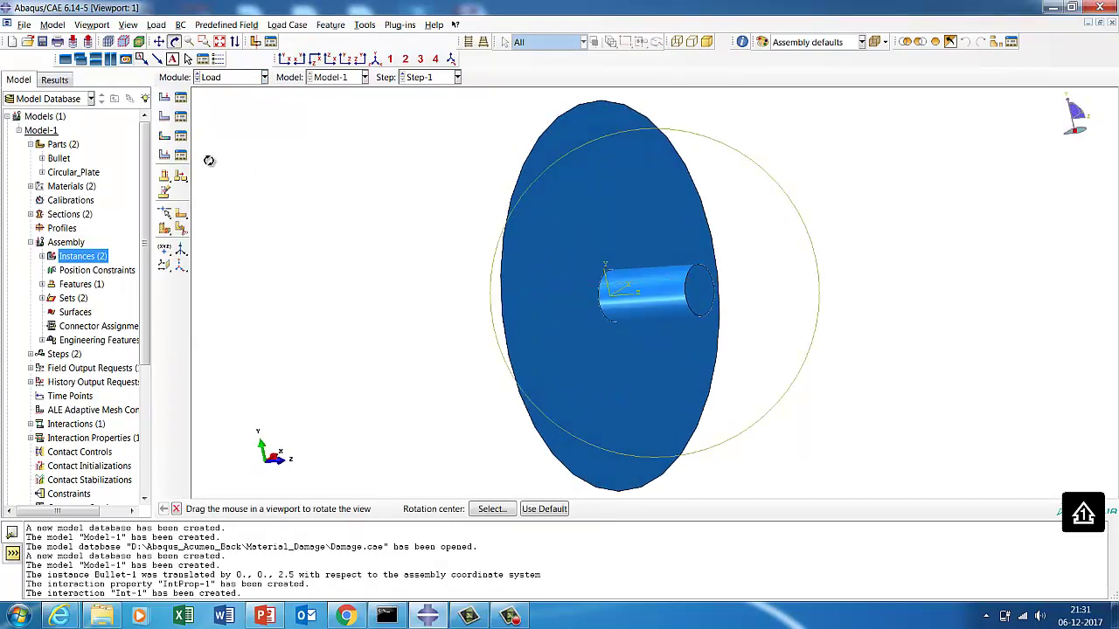
left_click(180, 116)
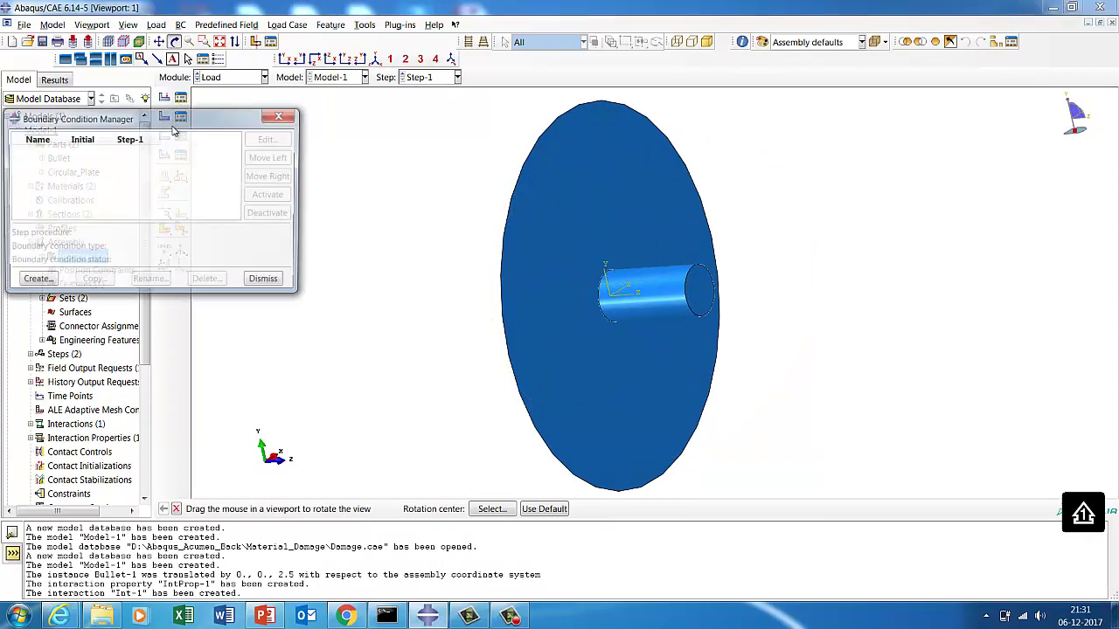
left_click(35, 280)
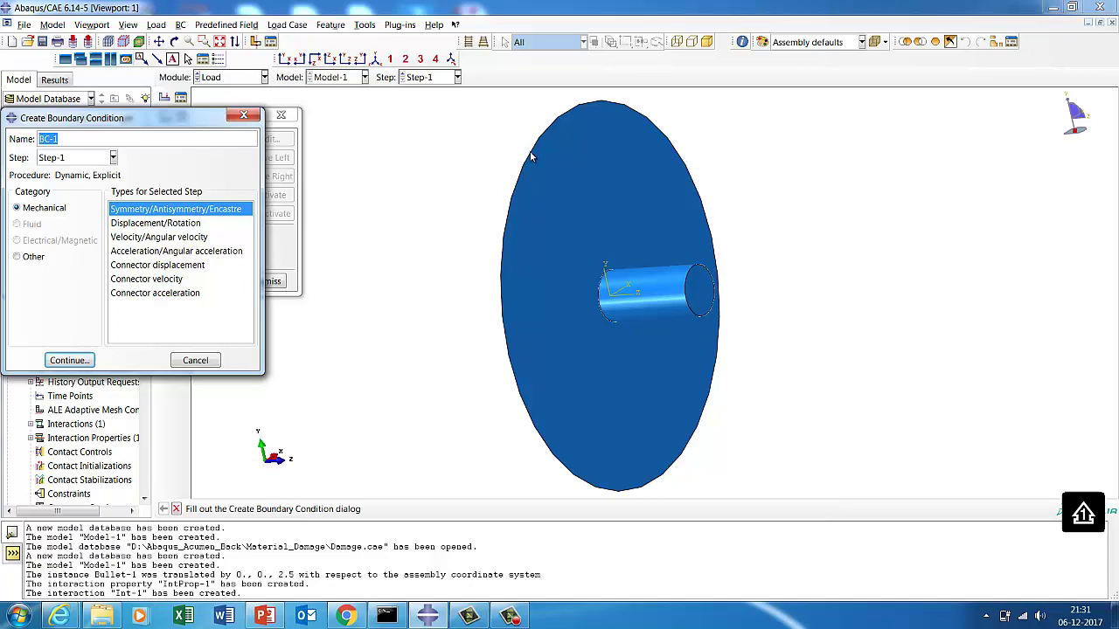
left_click(69, 360)
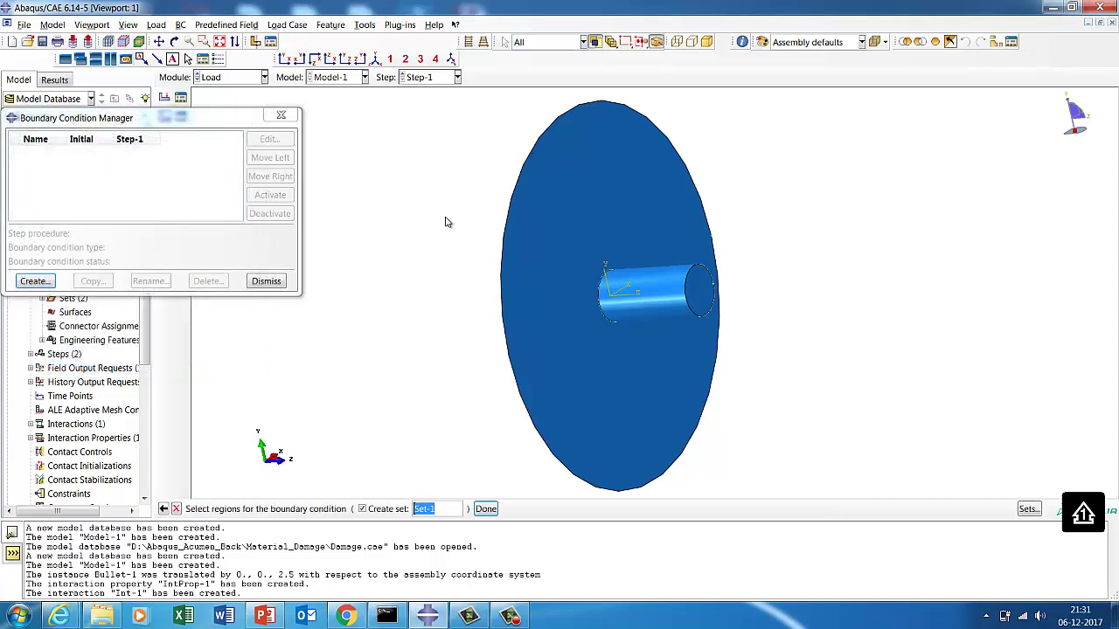
left_click(486, 509)
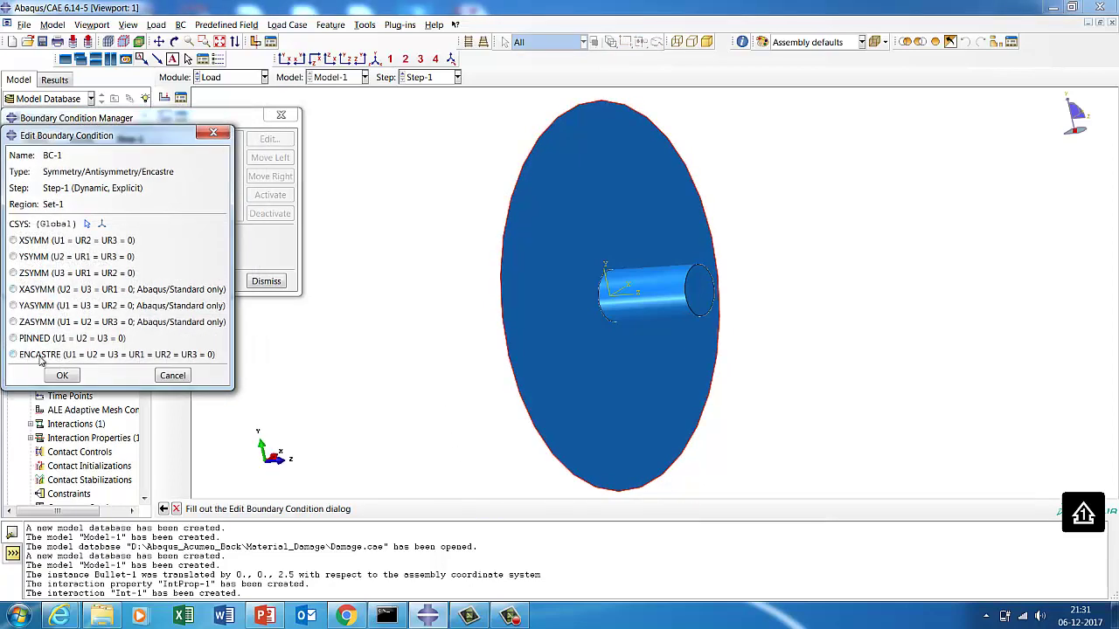
left_click(39, 355)
left_click(62, 375)
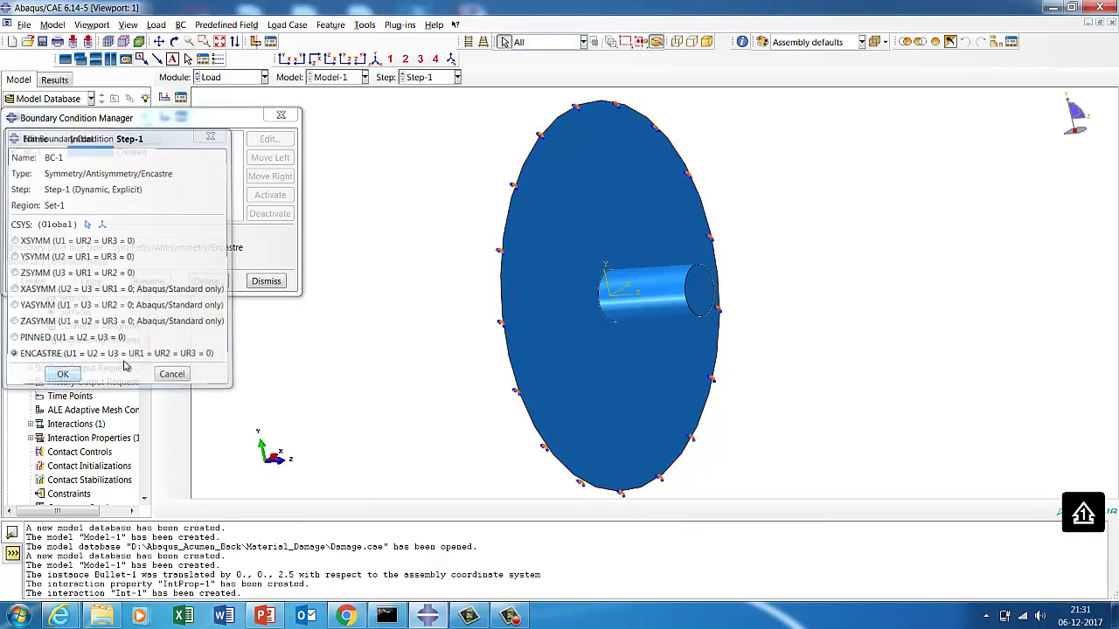
left_click(266, 281)
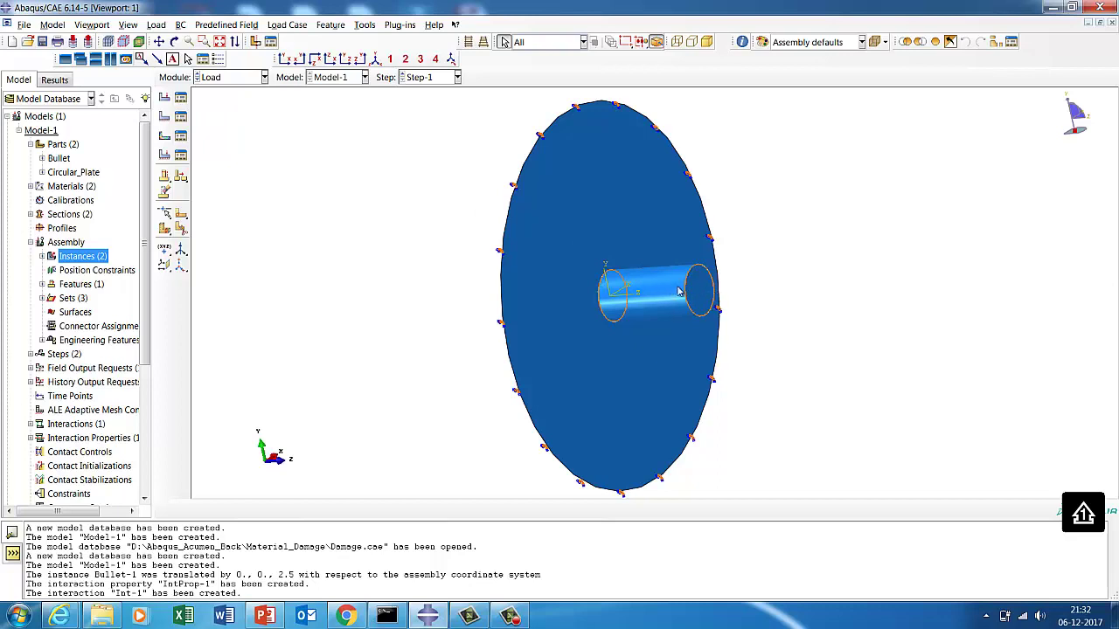
Start a new mechanical Velocity predefined field in the Initial step.
left_click(181, 137)
left_click(53, 272)
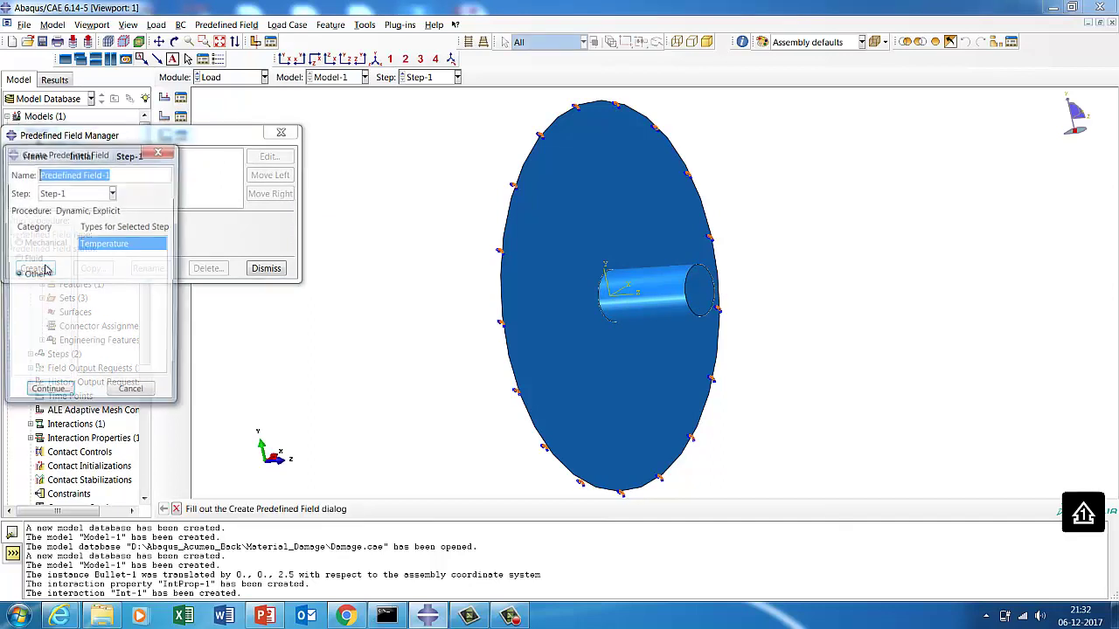
left_click(81, 194)
left_click(76, 207)
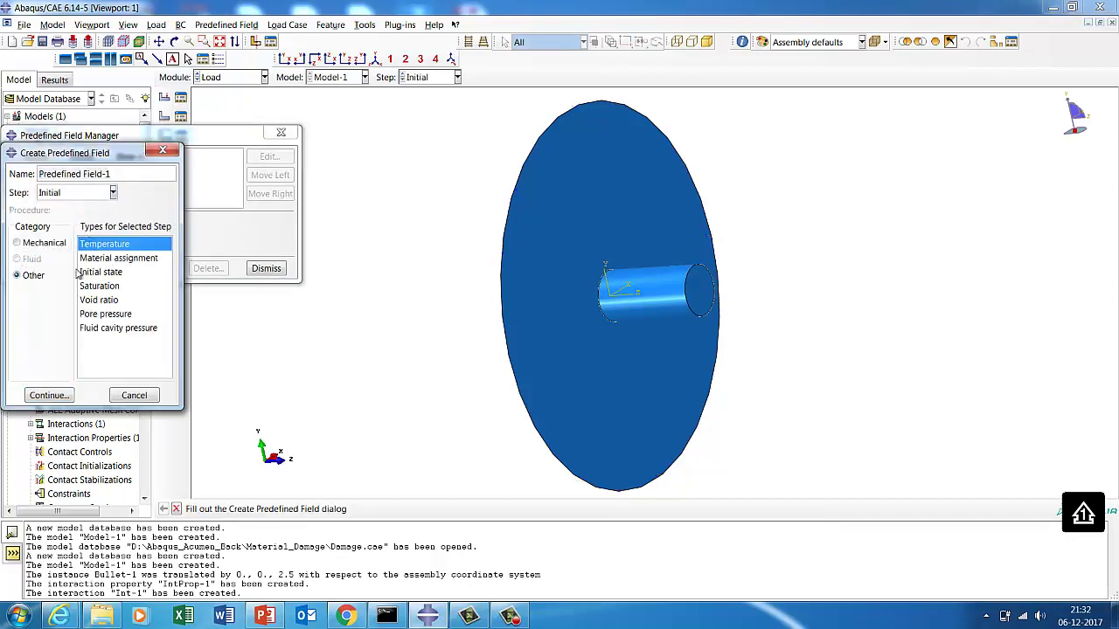
left_click(29, 244)
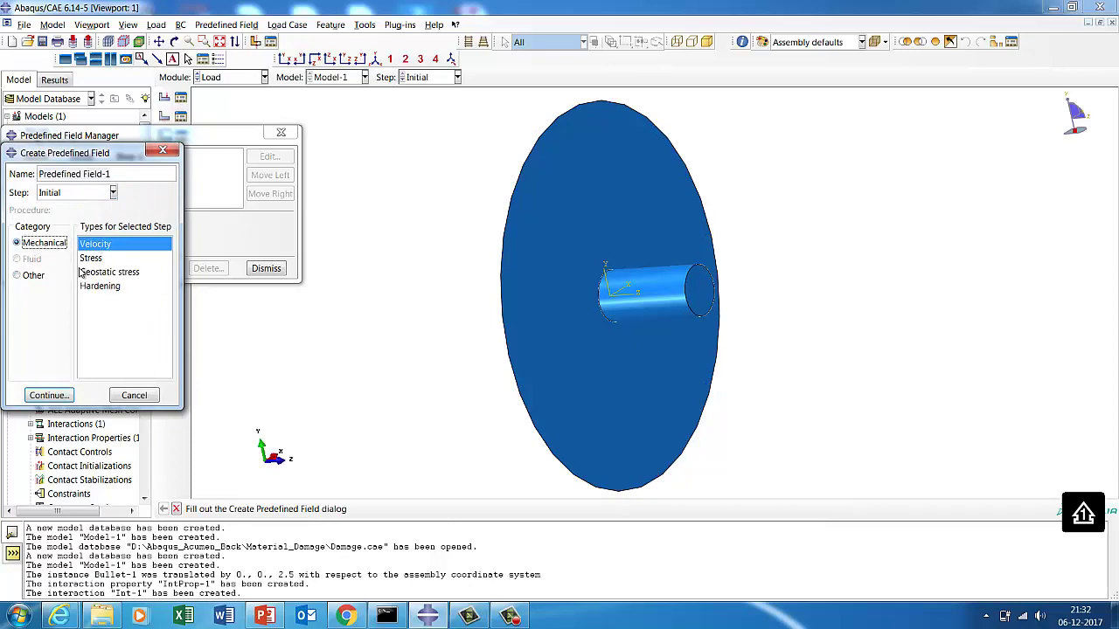
left_click(49, 395)
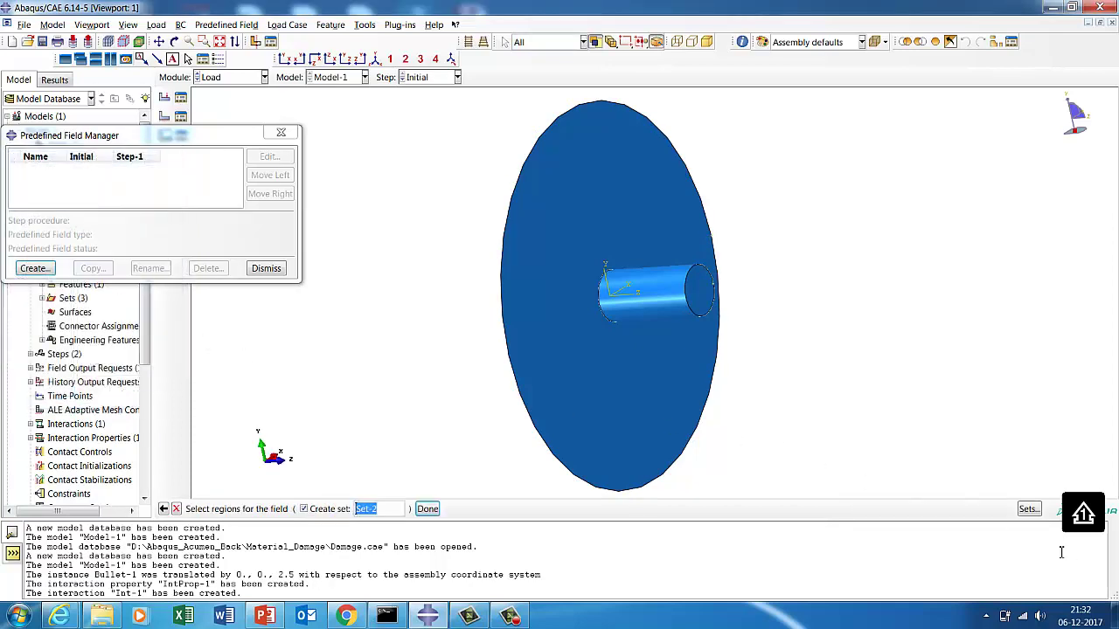
Apply the velocity to set Bullet-1.Set-1 with V1 = 0 and V3 = -40000.
left_click(1027, 509)
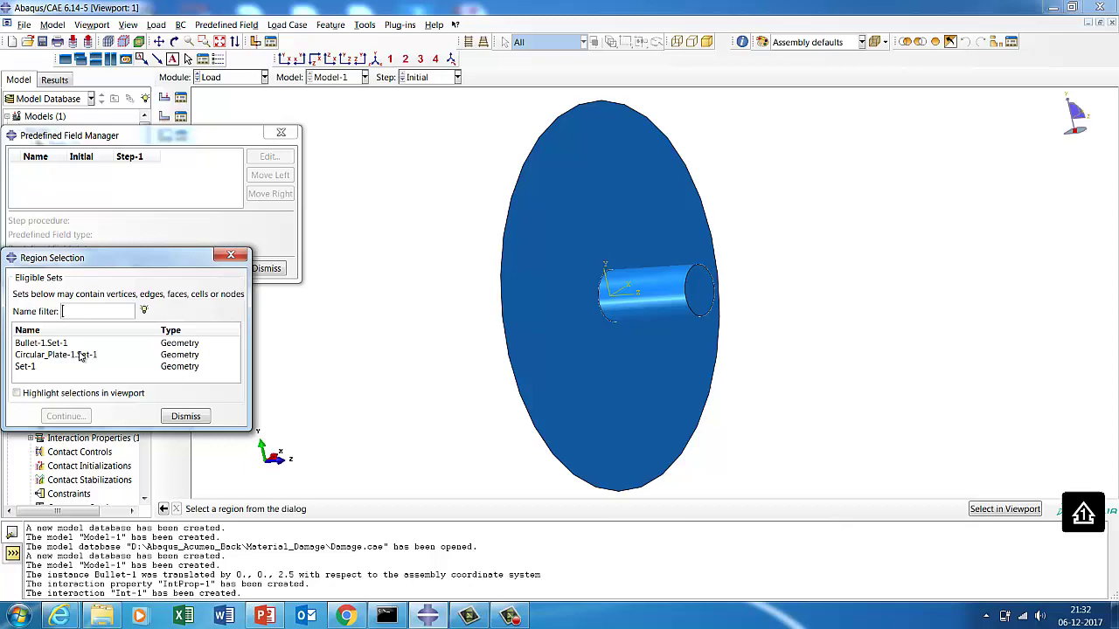
left_click(70, 344)
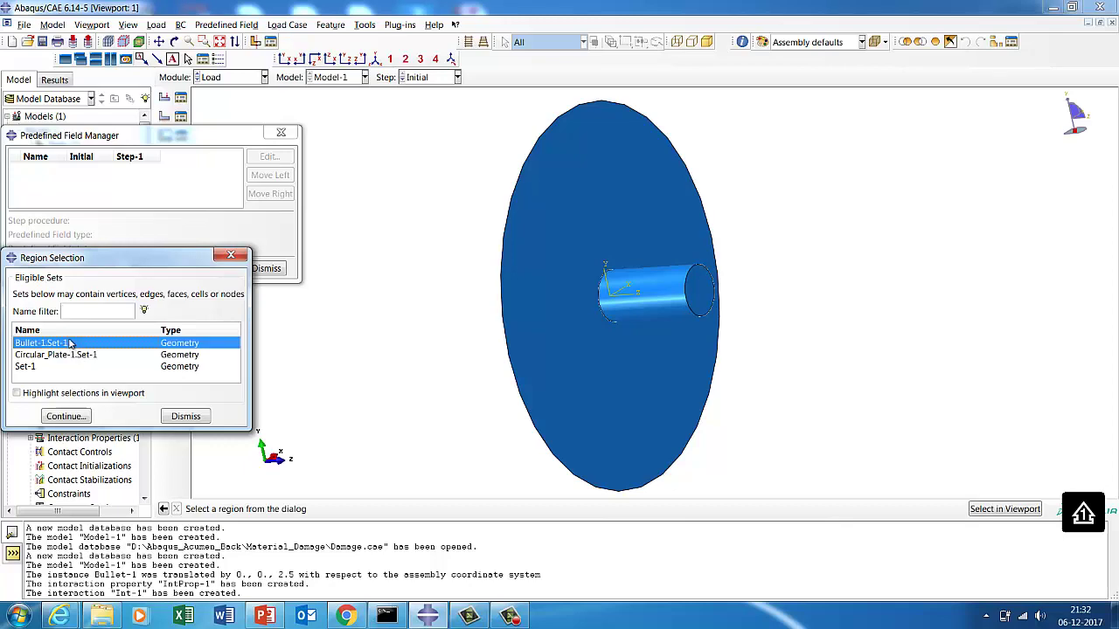
left_click(59, 414)
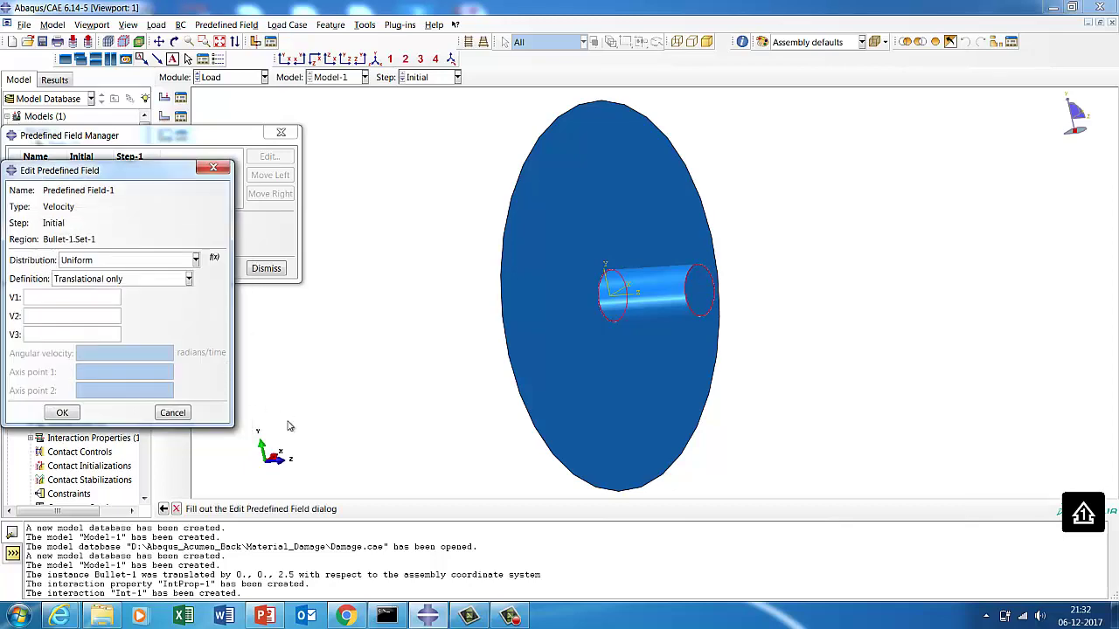
left_click(49, 299)
type("0")
left_click(49, 334)
left_click(75, 416)
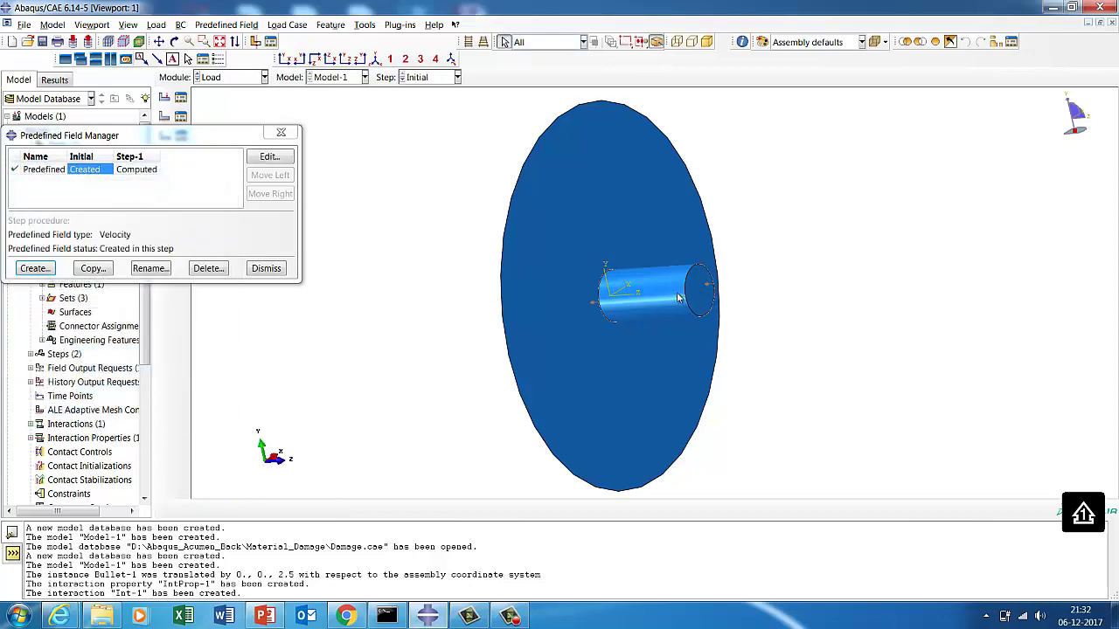
left_click(266, 268)
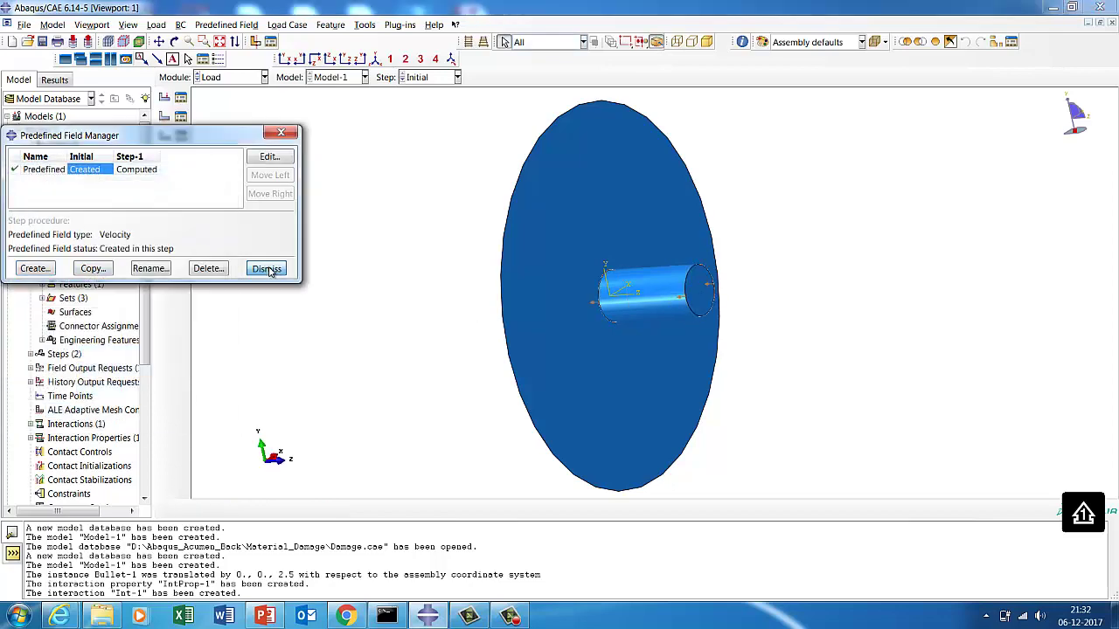
left_click(234, 80)
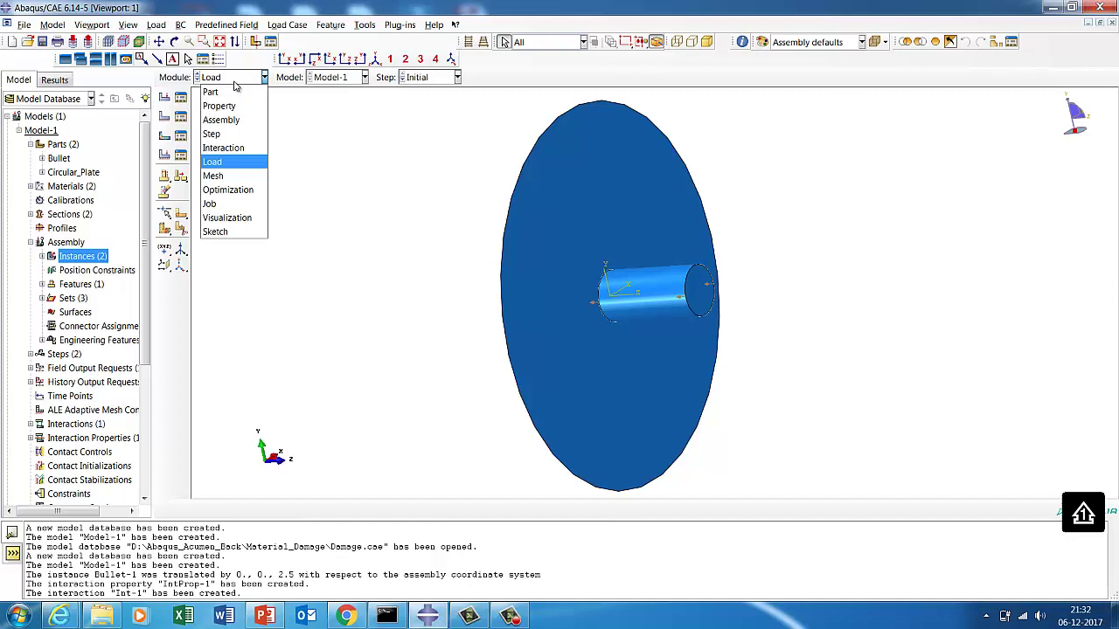
In the Mesh module, give the Circular_Plate part quad-only medial-axis mesh controls.
left_click(213, 177)
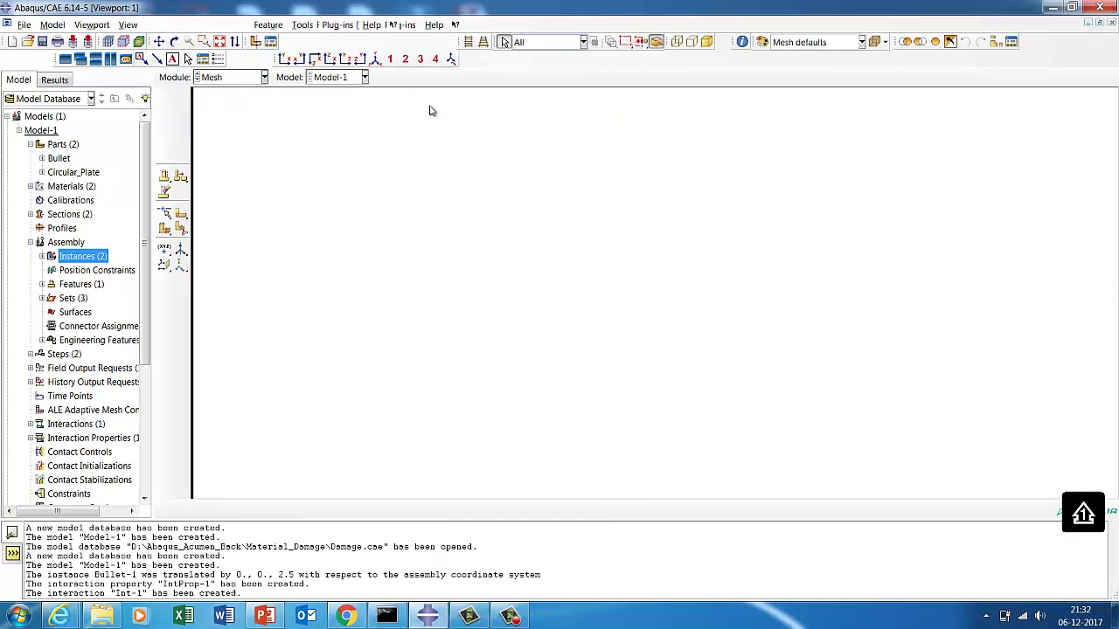
left_click(459, 77)
left_click(521, 78)
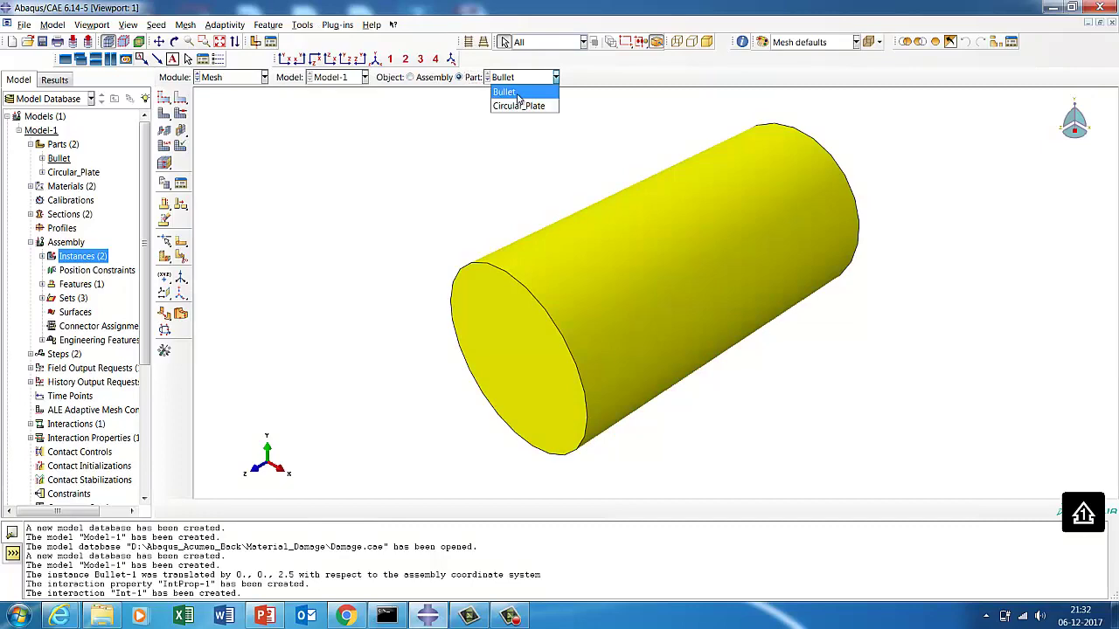
left_click(518, 96)
left_click(180, 114)
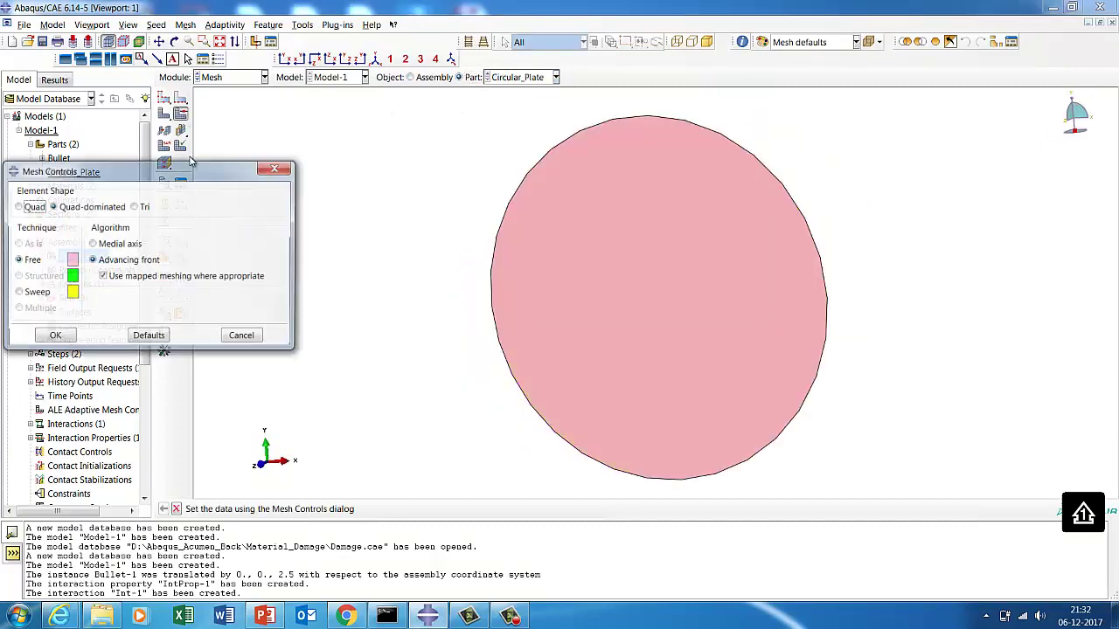
left_click(32, 209)
left_click(102, 246)
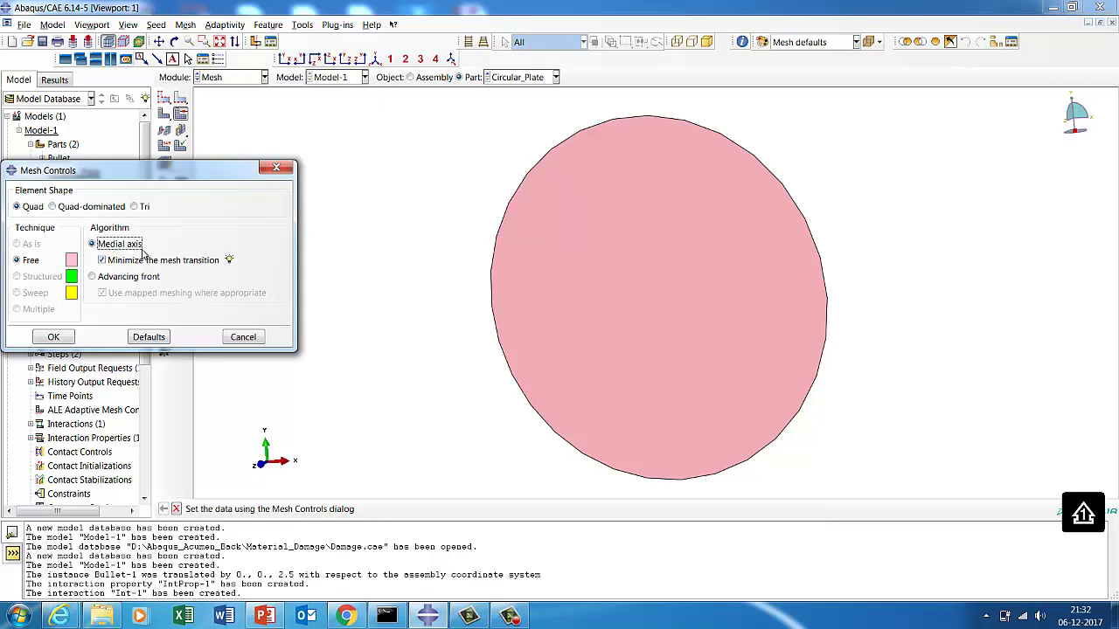
left_click(65, 335)
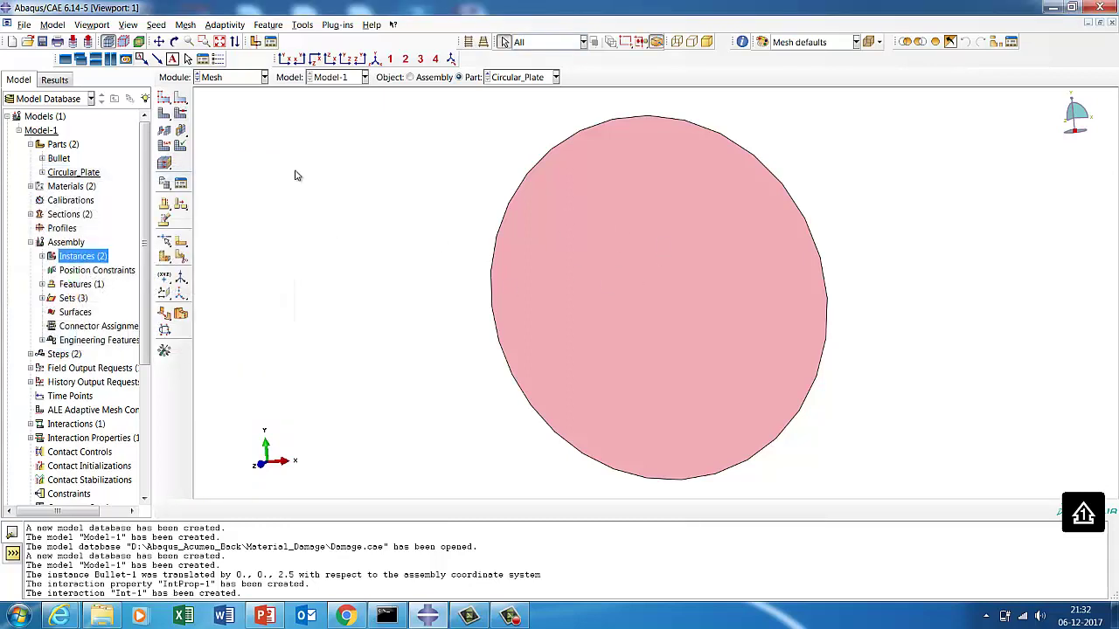
left_click(181, 100)
left_click(185, 414)
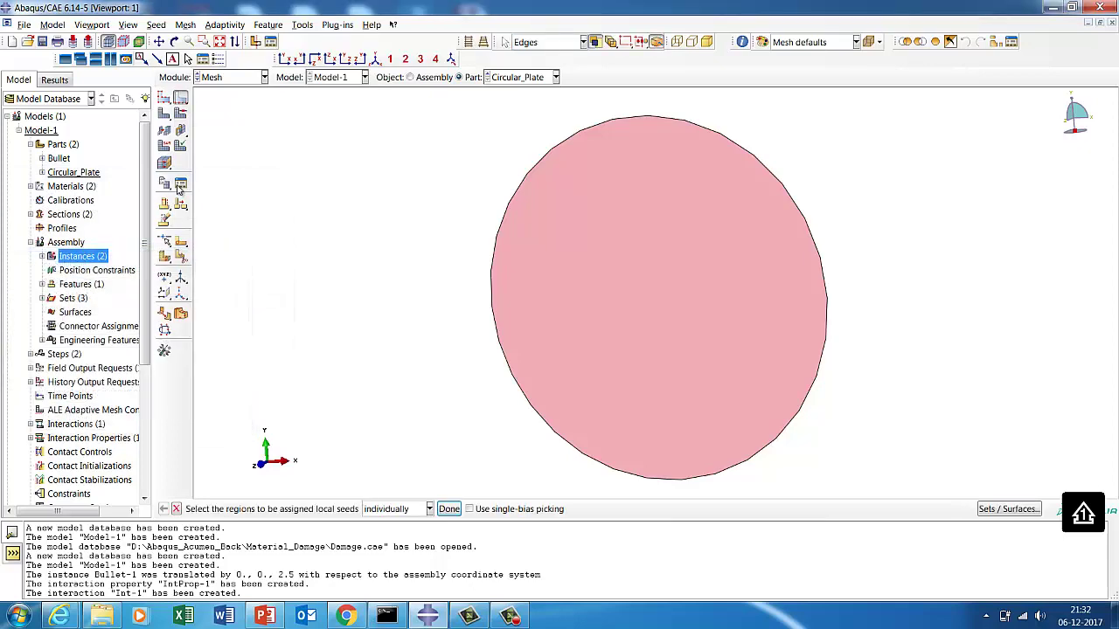
Assign the explicit Shell element type to the whole circular plate.
left_click(165, 146)
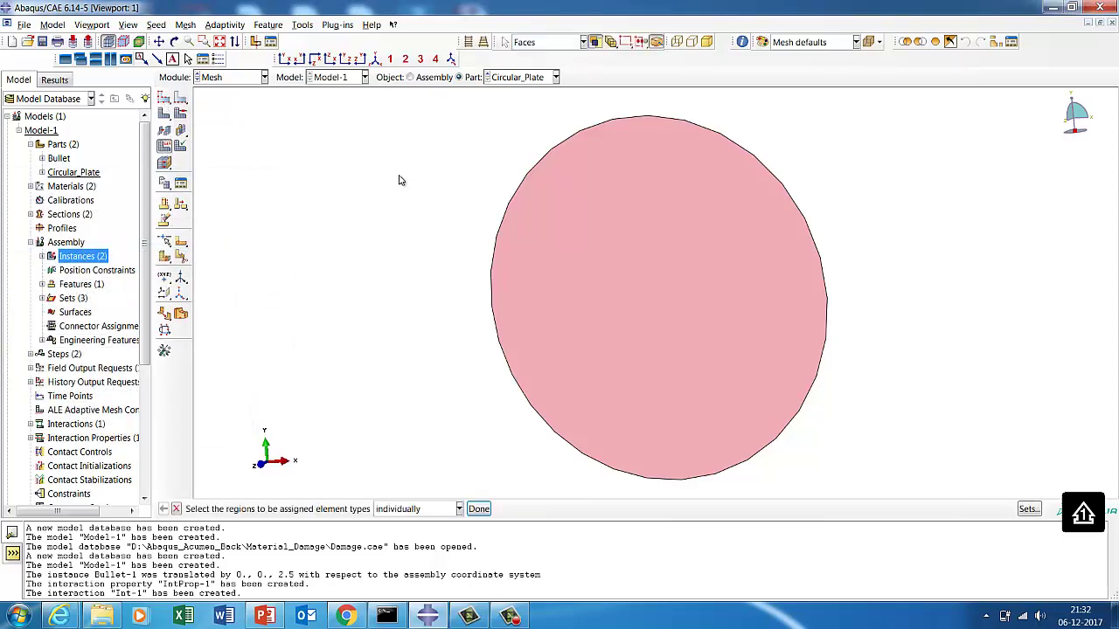
left_click_drag(388, 167, 831, 438)
left_click(478, 509)
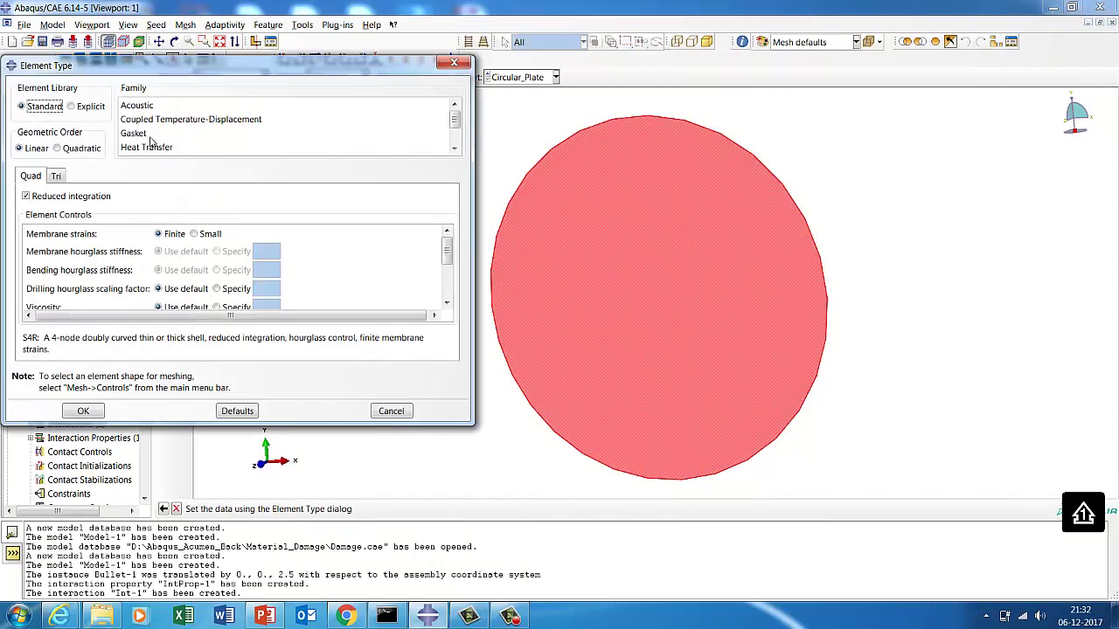
left_click(91, 107)
left_click(453, 148)
left_click(172, 150)
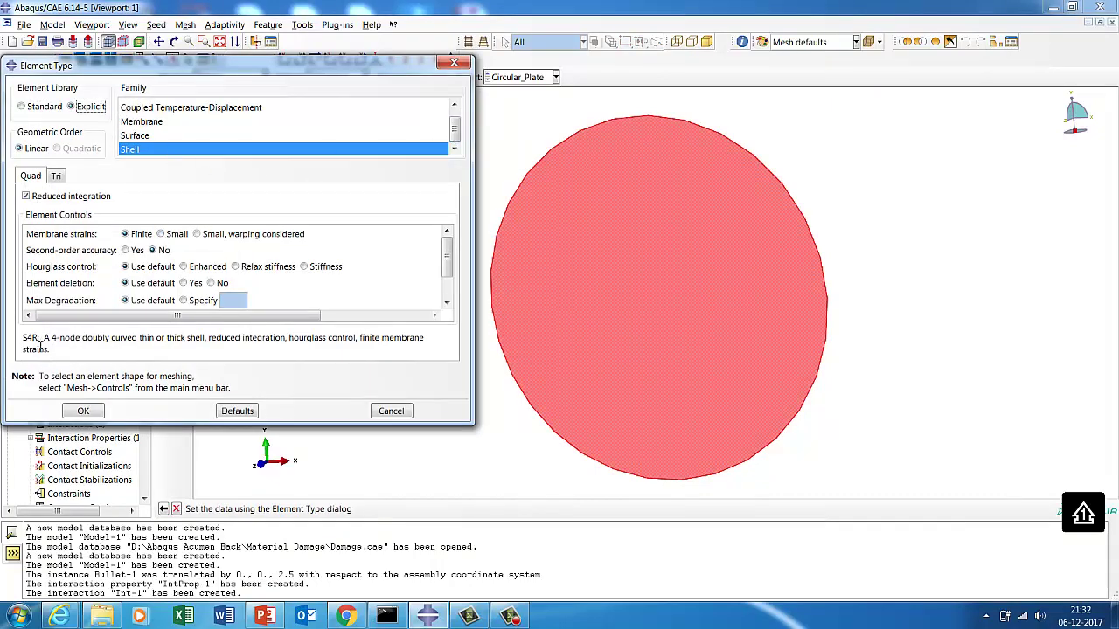
left_click(84, 412)
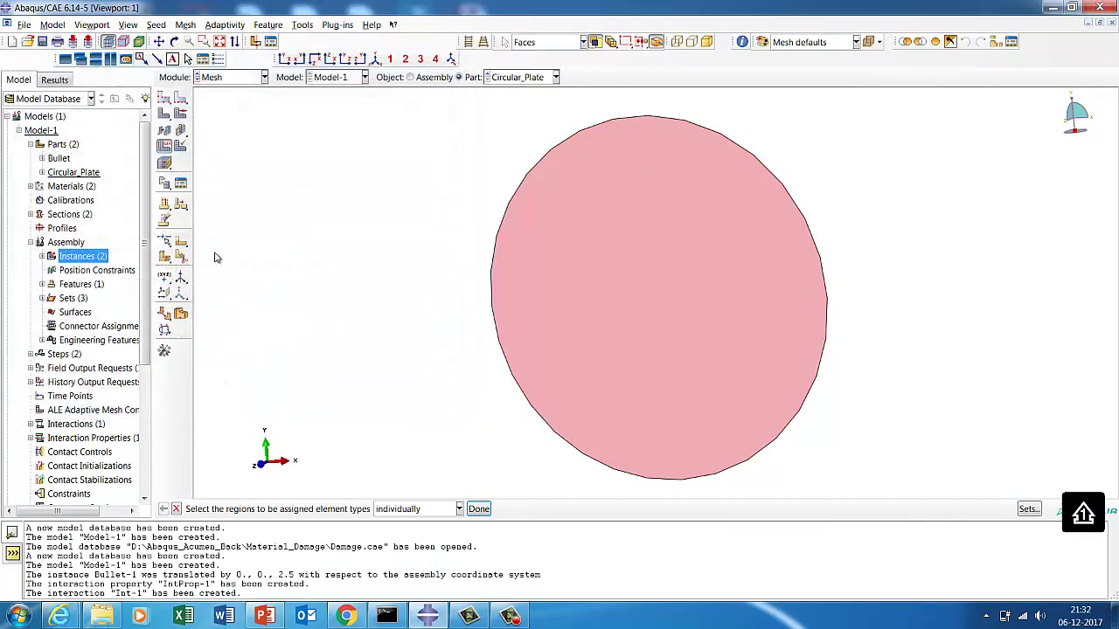
Seed the plate at global size 5 and mesh it, giving 3422 S4R elements.
left_click(164, 97)
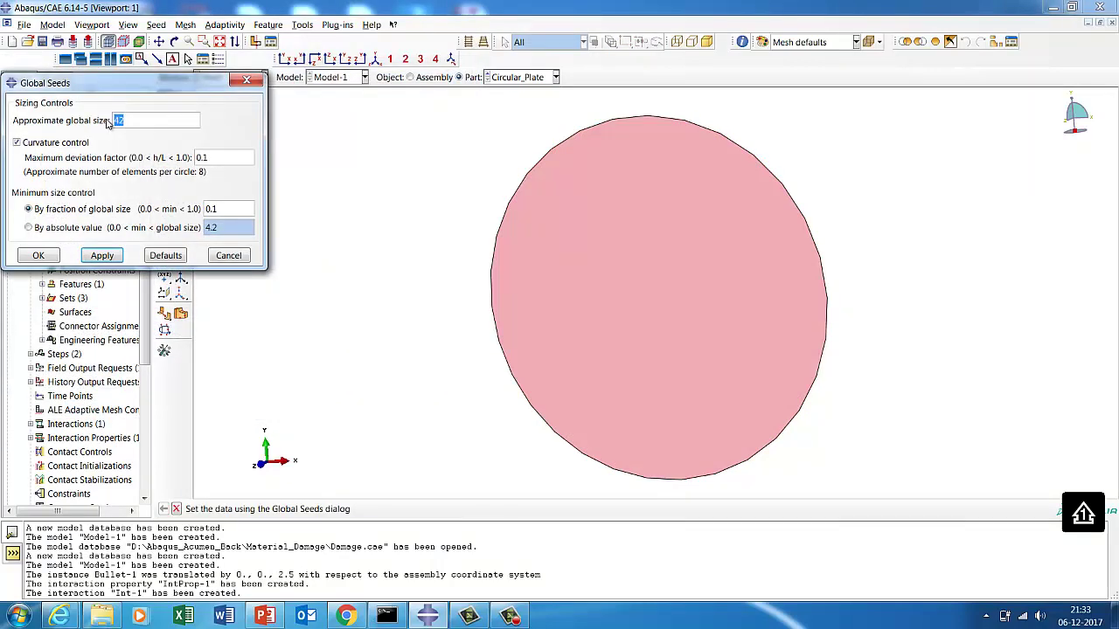
left_click(101, 254)
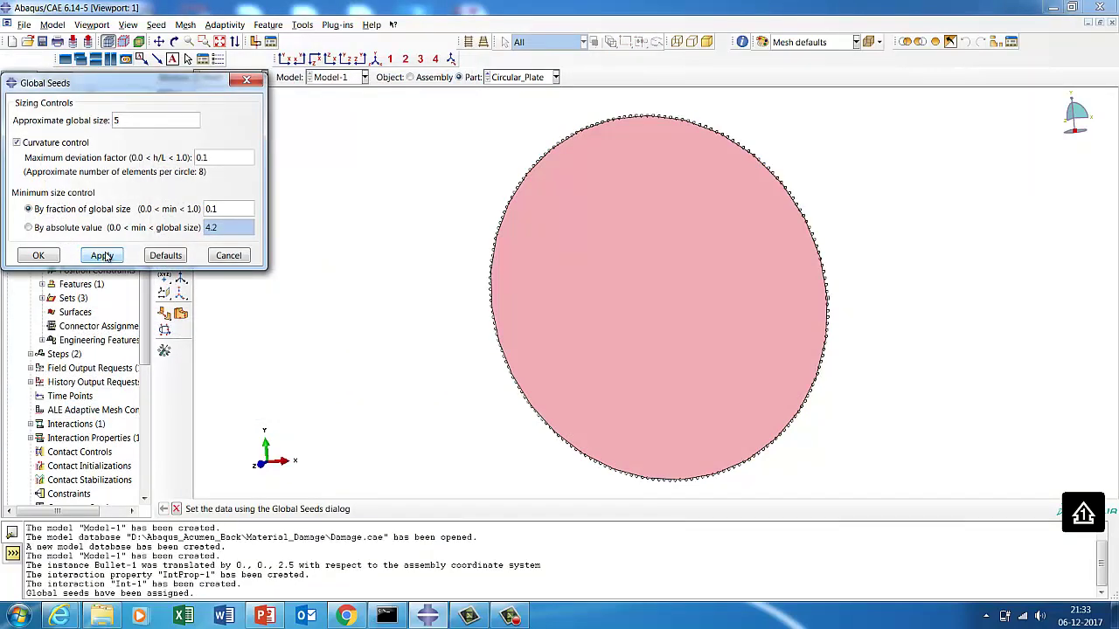
left_click(38, 255)
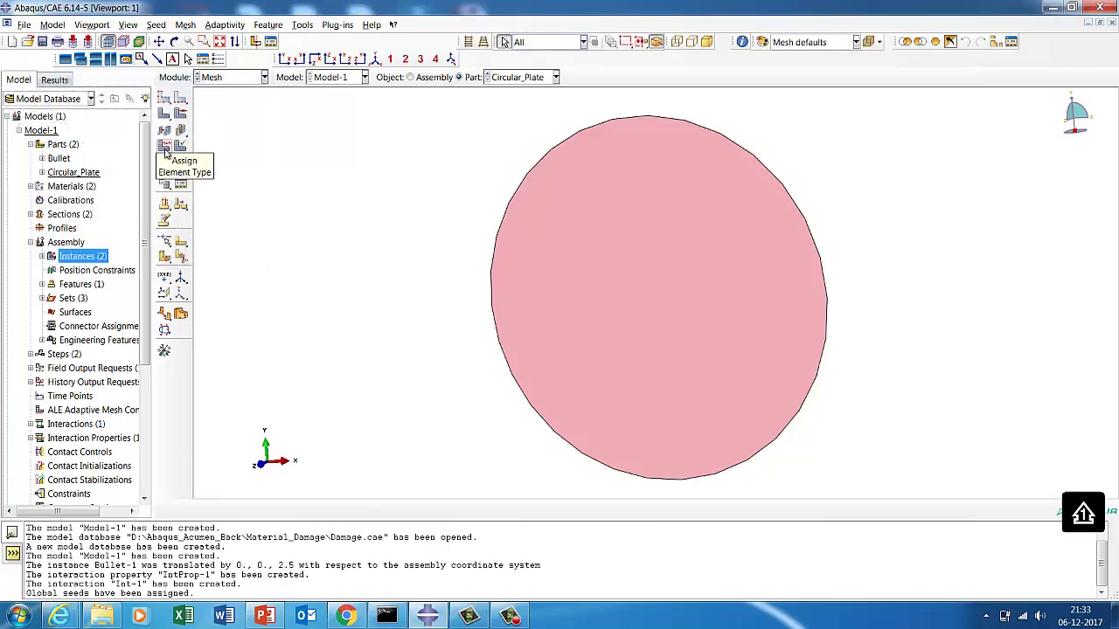
left_click(164, 123)
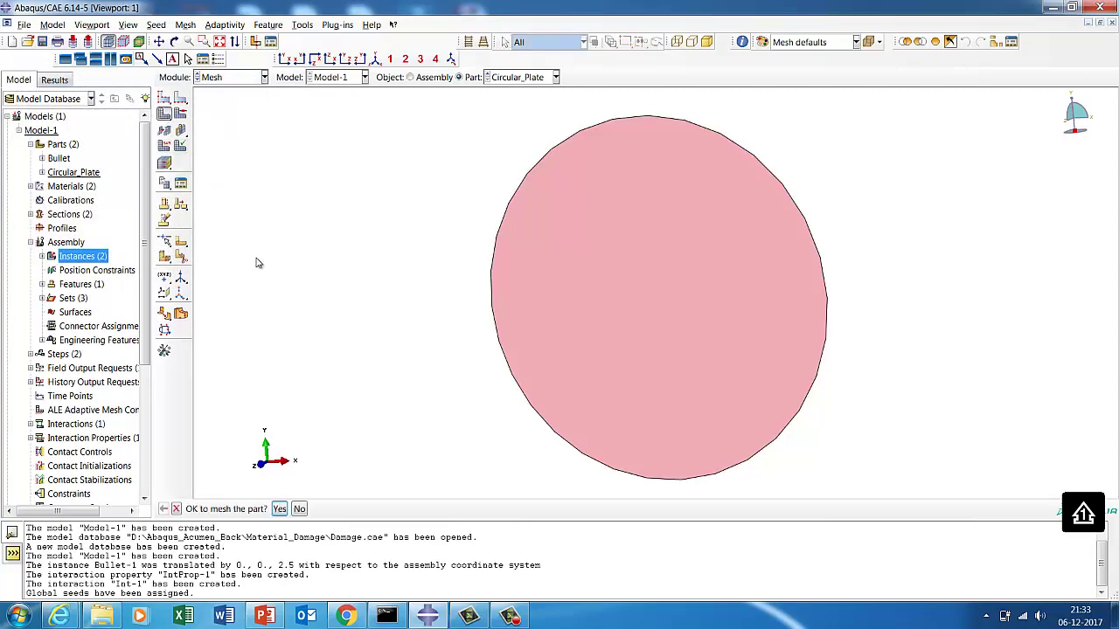
left_click(280, 509)
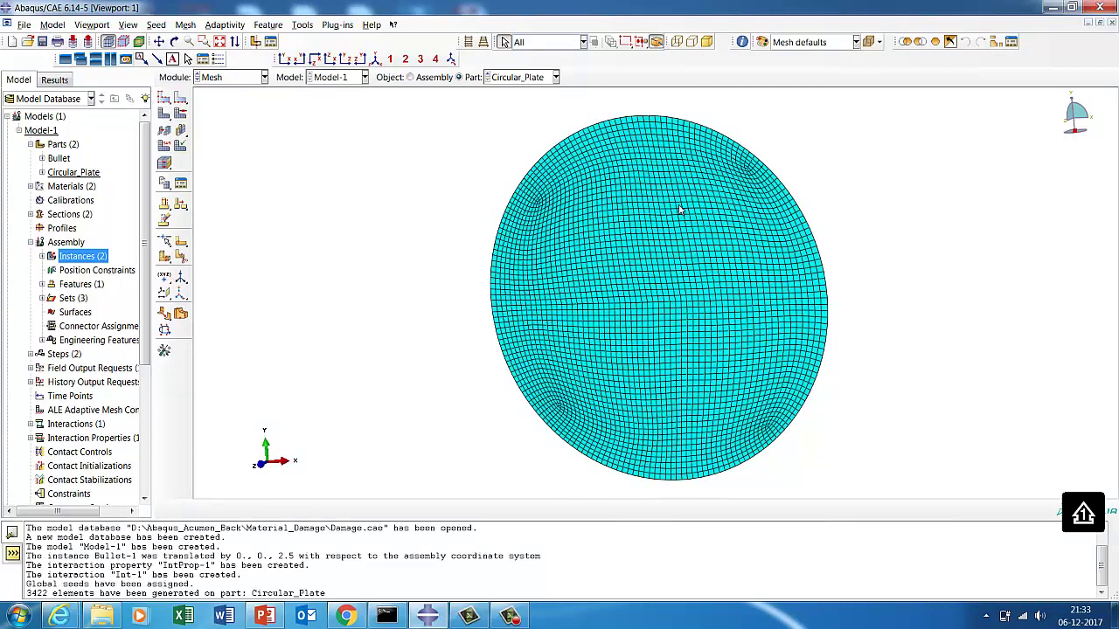
Switch to the Bullet part and give it hex sweep, medial-axis mesh controls.
left_click(522, 78)
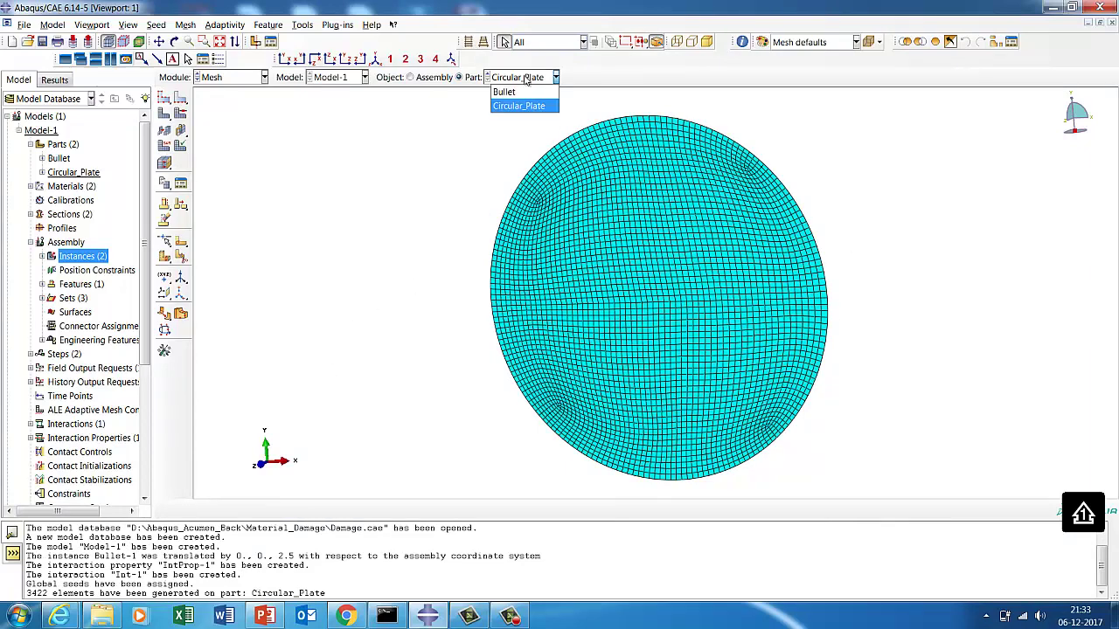
left_click(516, 92)
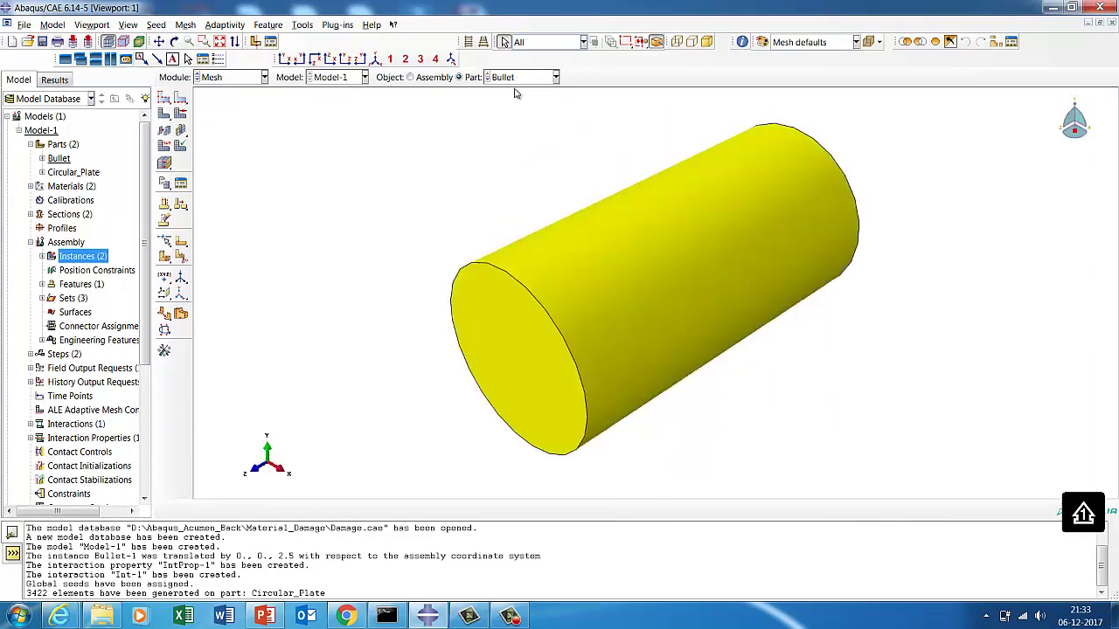
left_click(180, 113)
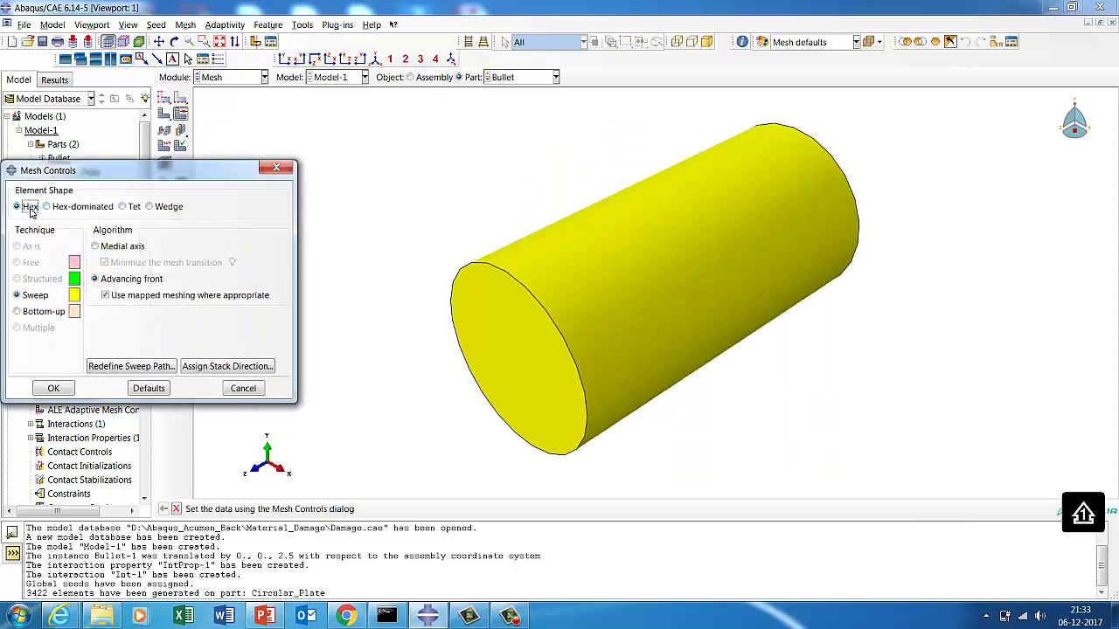
left_click(113, 247)
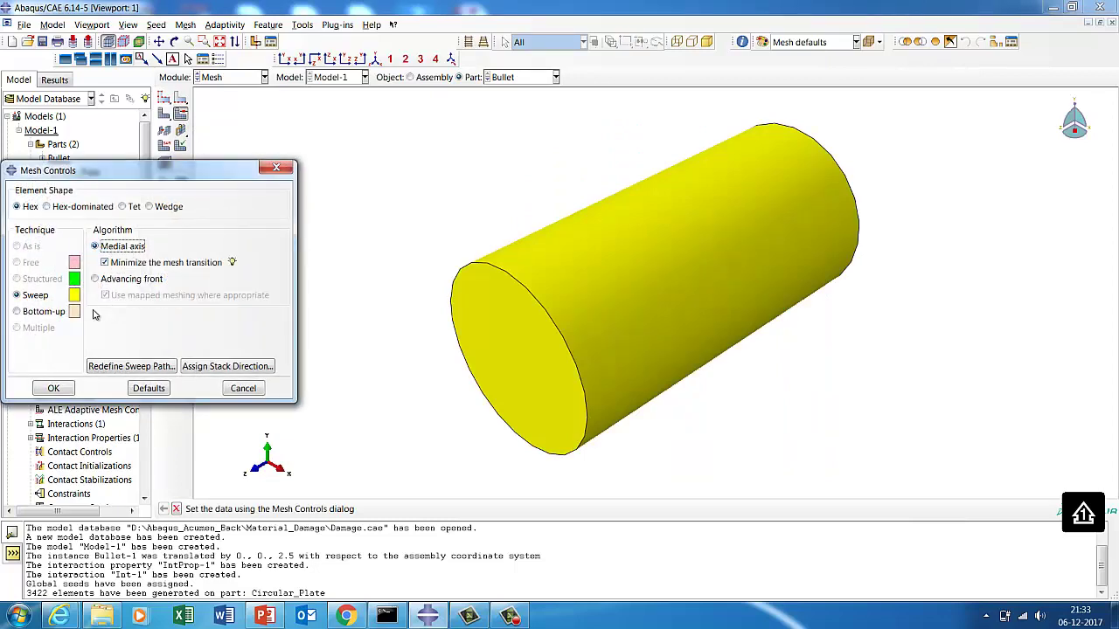
left_click(50, 390)
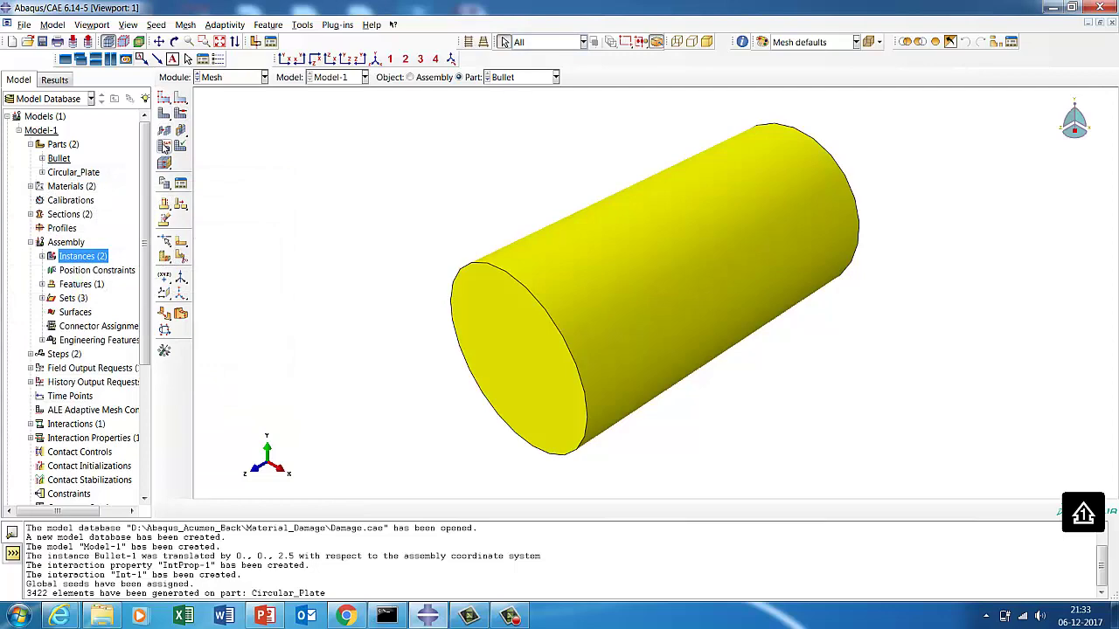
Assign the explicit 3D Stress element type to the whole bullet.
left_click(164, 145)
left_click_drag(321, 186, 786, 459)
left_click(386, 509)
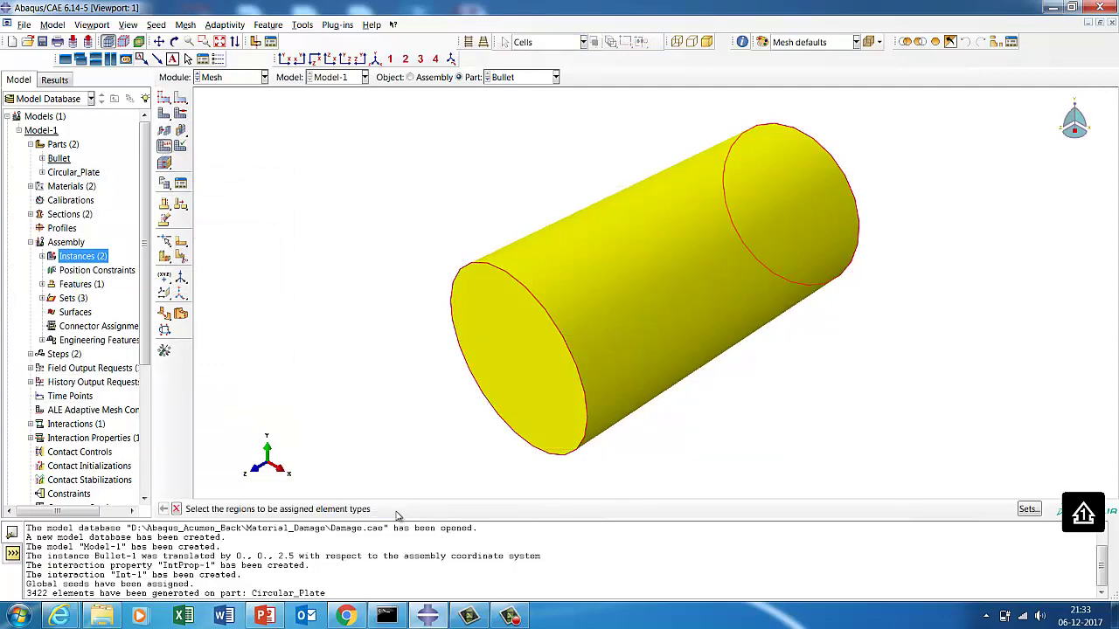
left_click(72, 105)
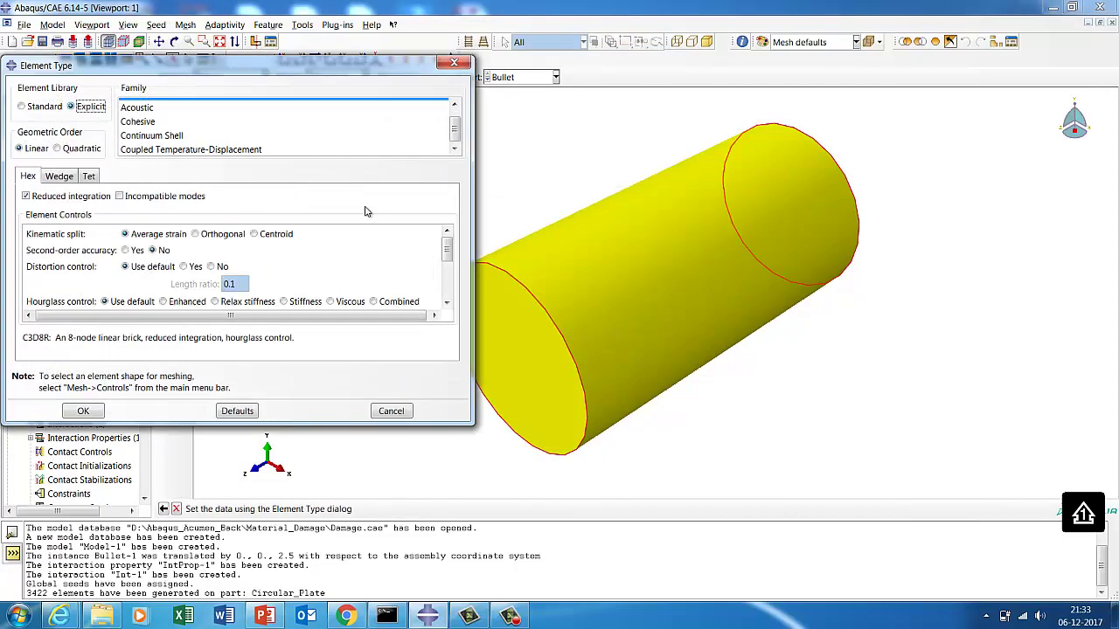
left_click(455, 149)
left_click(454, 104)
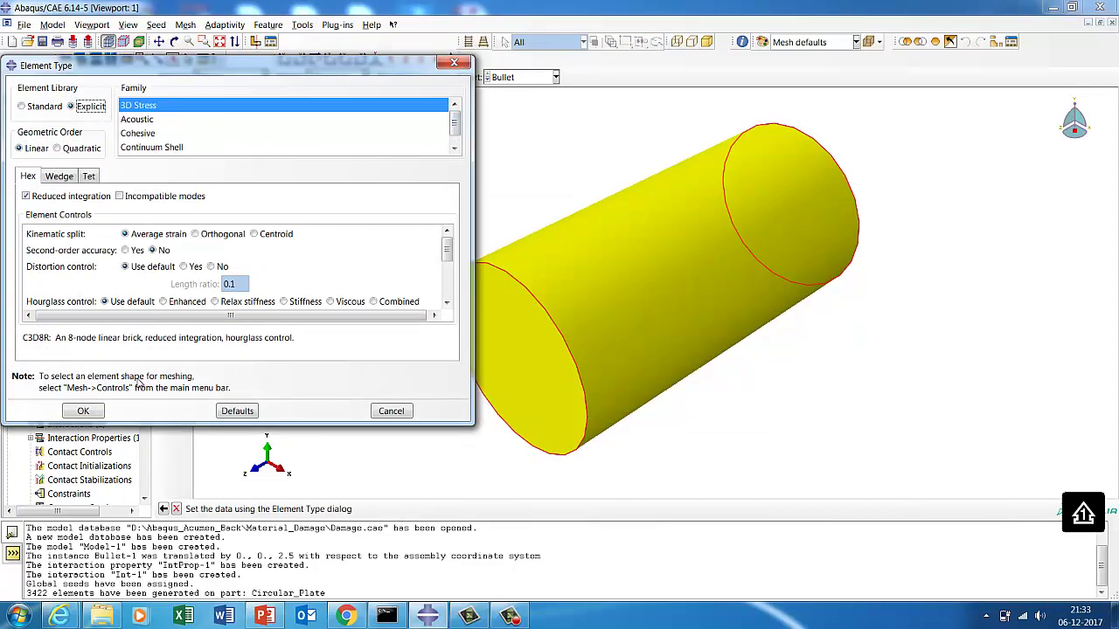
left_click(96, 411)
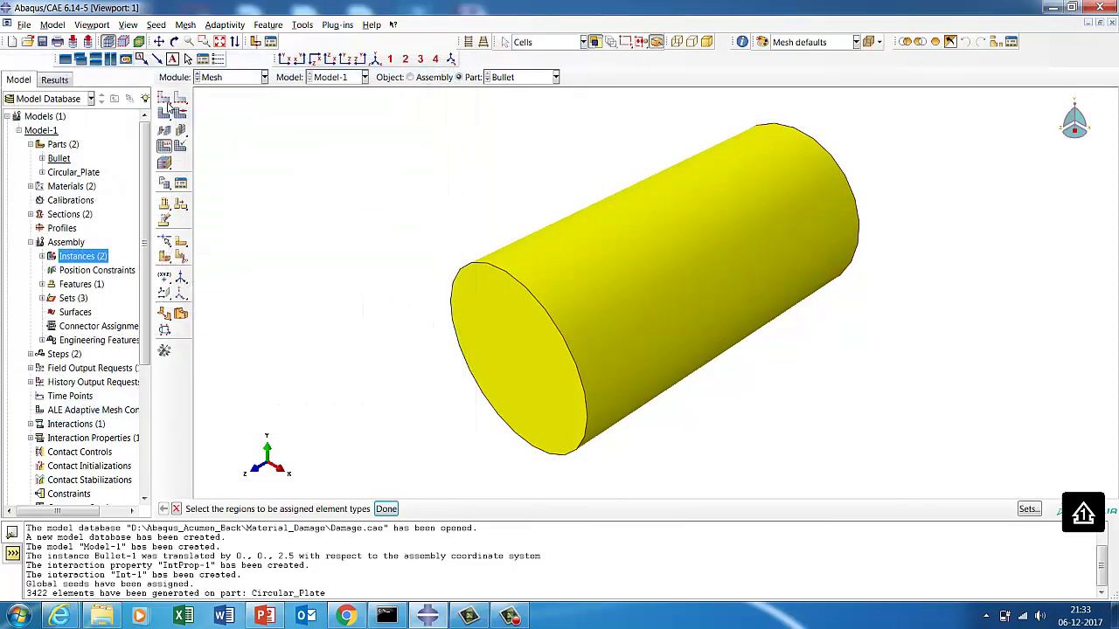
Seed the bullet at global size 5 and mesh it into 1088 elements.
left_click(181, 114)
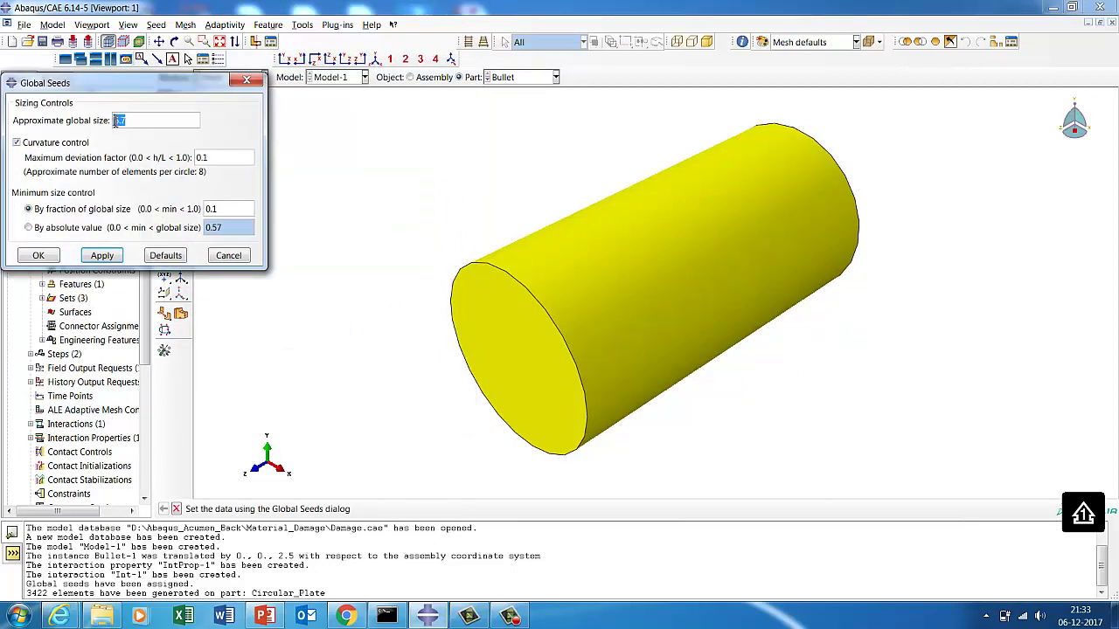
type("5")
left_click(102, 255)
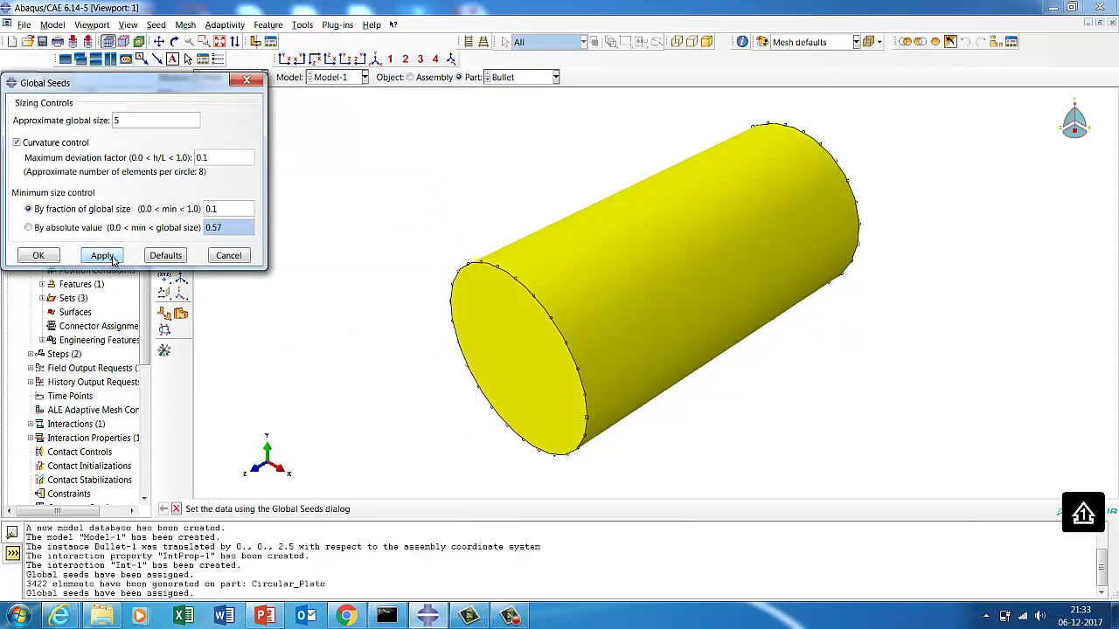
left_click(39, 255)
left_click(164, 115)
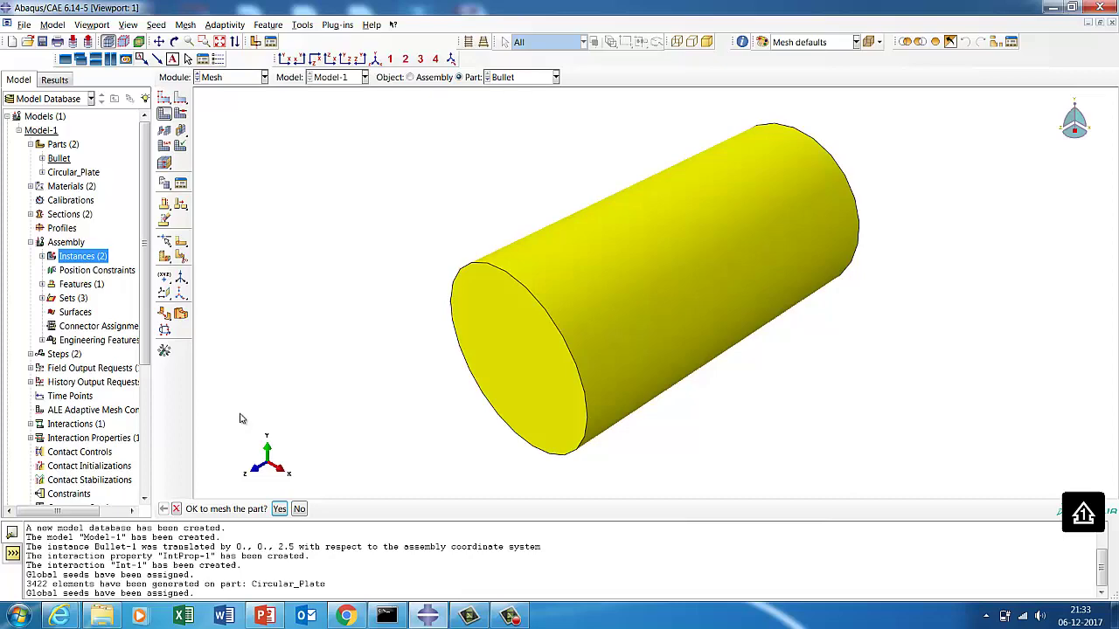
left_click(280, 509)
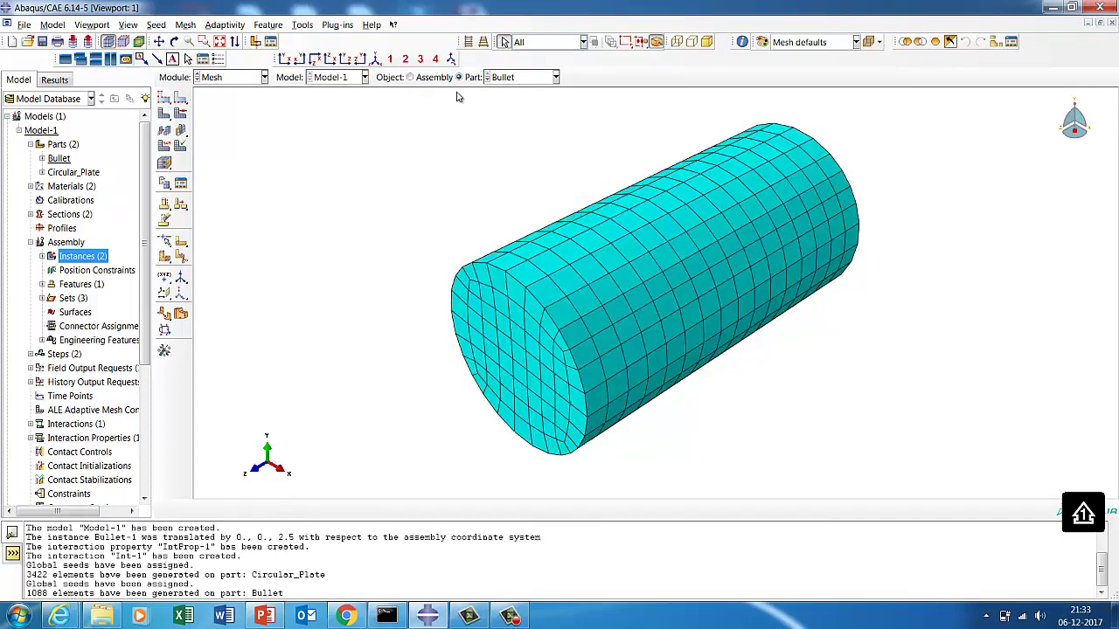
View the meshed assembly coloured by part instance, orbit it, then enter the Job module.
left_click(409, 77)
left_click(806, 42)
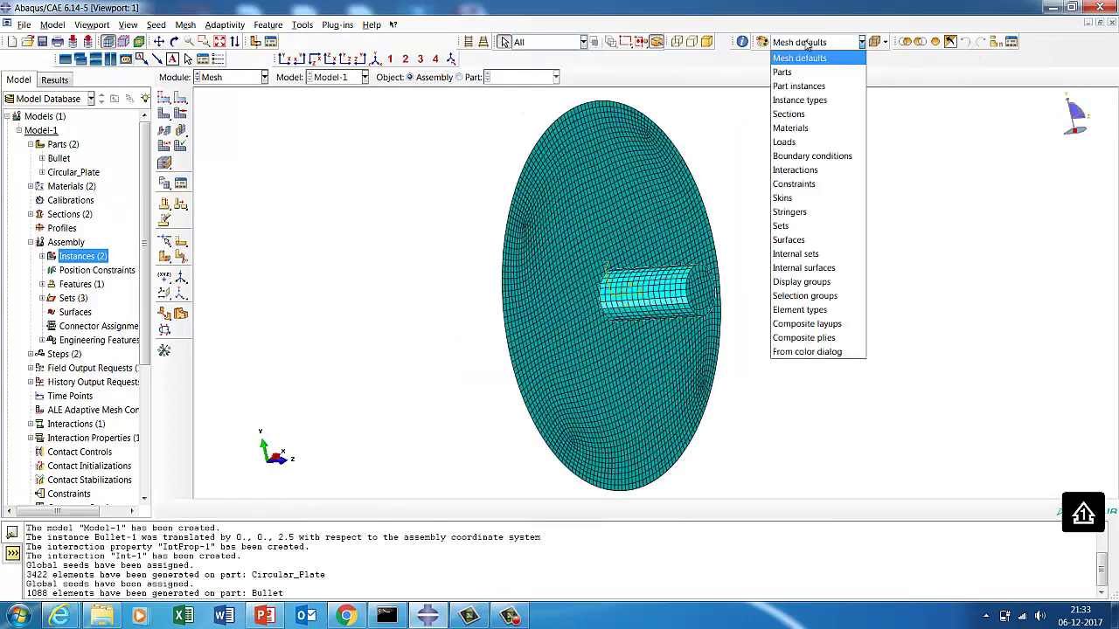
left_click(804, 86)
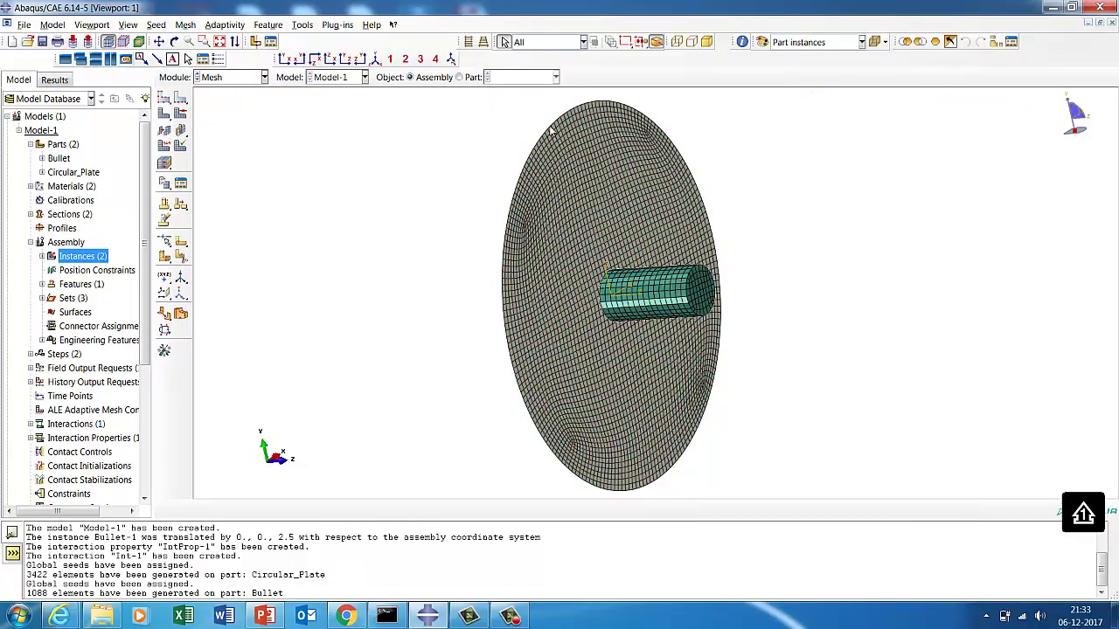
left_click(175, 43)
left_click_drag(559, 262, 551, 303)
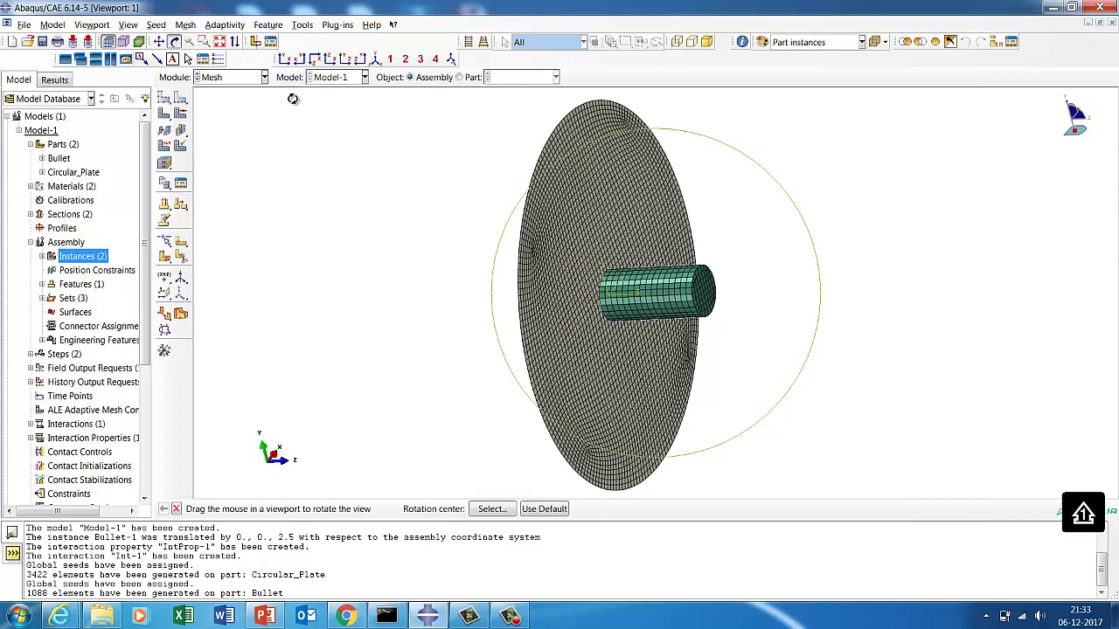
left_click(237, 79)
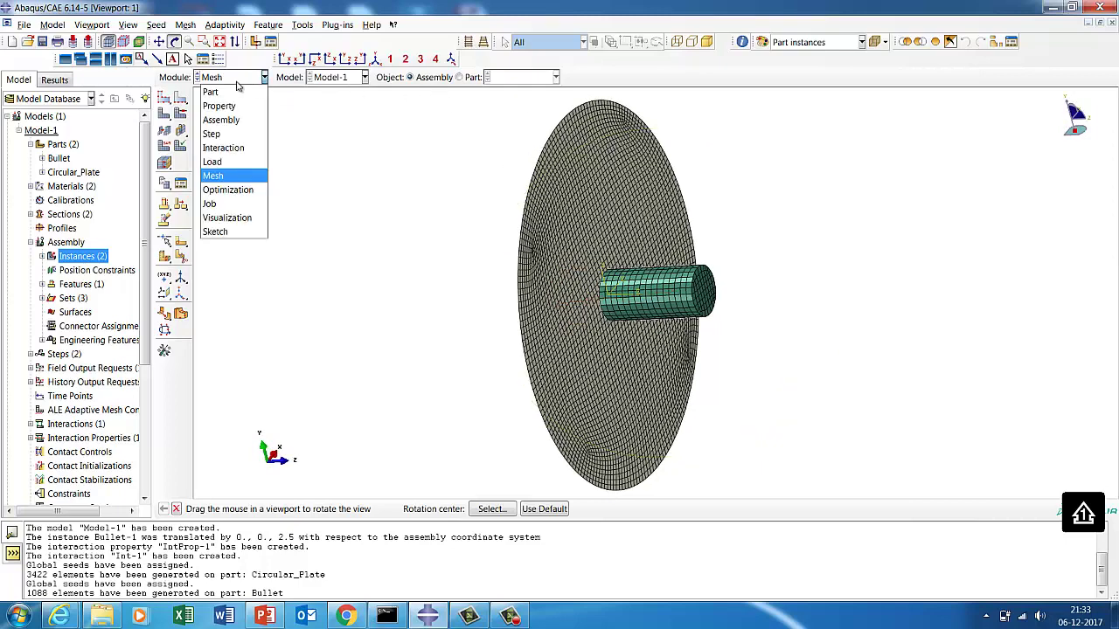
left_click(214, 206)
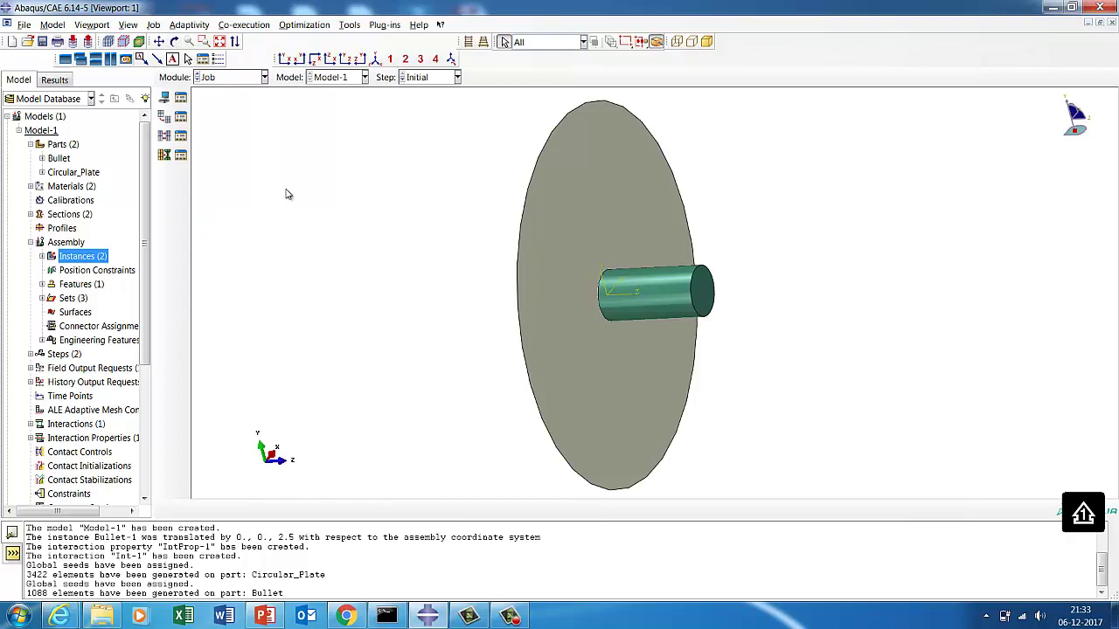
scroll(142, 300, "down", 4)
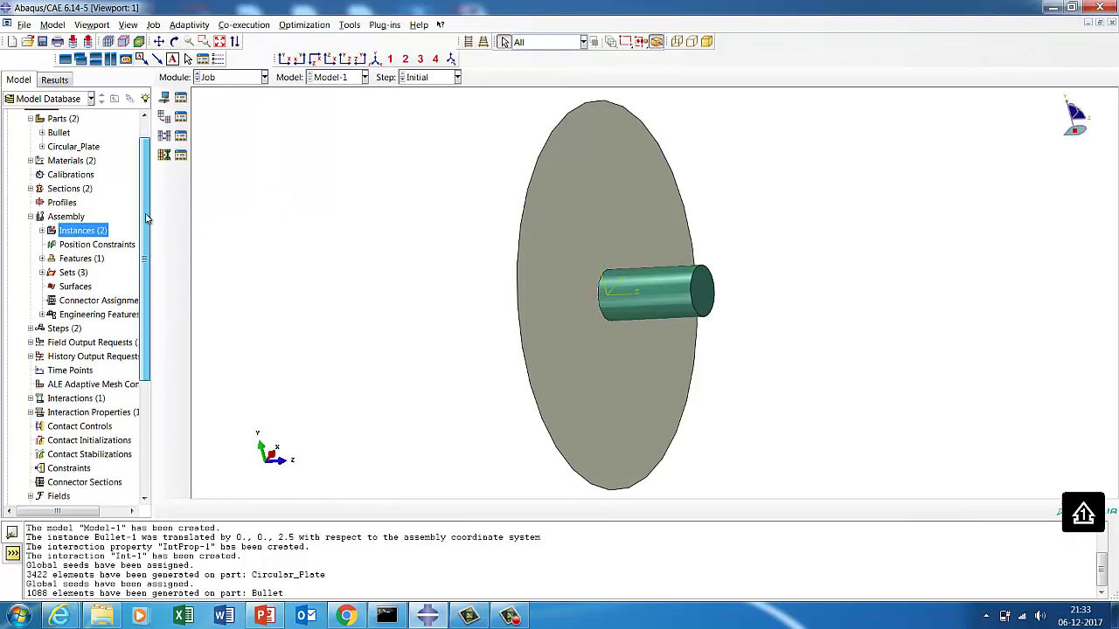
scroll(142, 329, "down", 1)
scroll(137, 318, "up", 3)
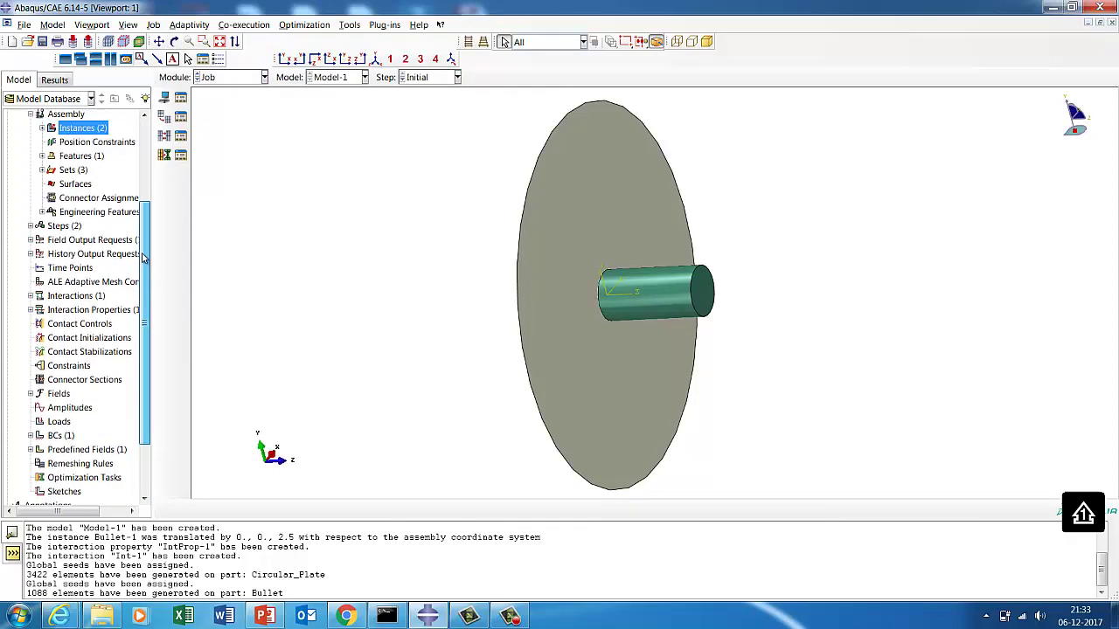
Edit F-Output-1 to use 50 evenly spaced intervals and tick STATUS under State/Field/User/Time.
left_click(31, 279)
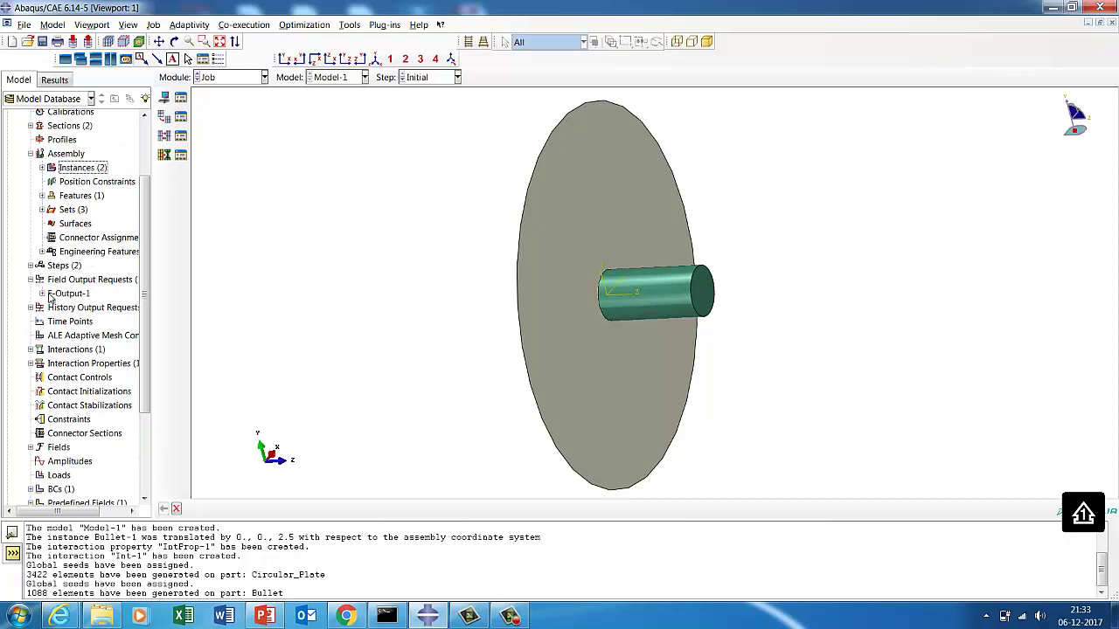
left_click(66, 294)
right_click(67, 294)
left_click(79, 318)
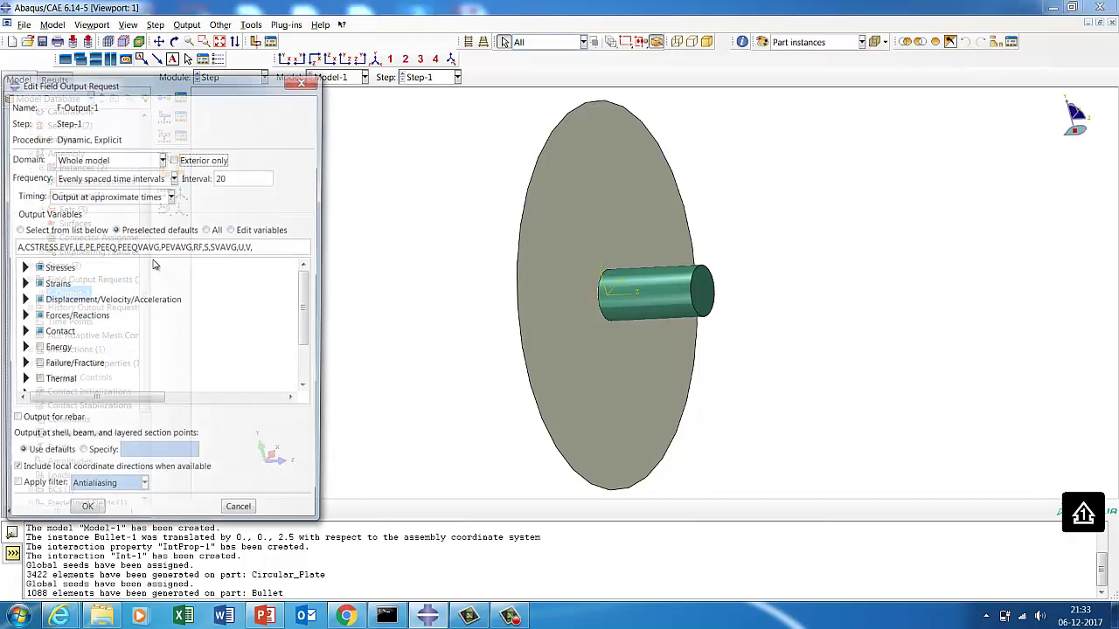
double_click(222, 178)
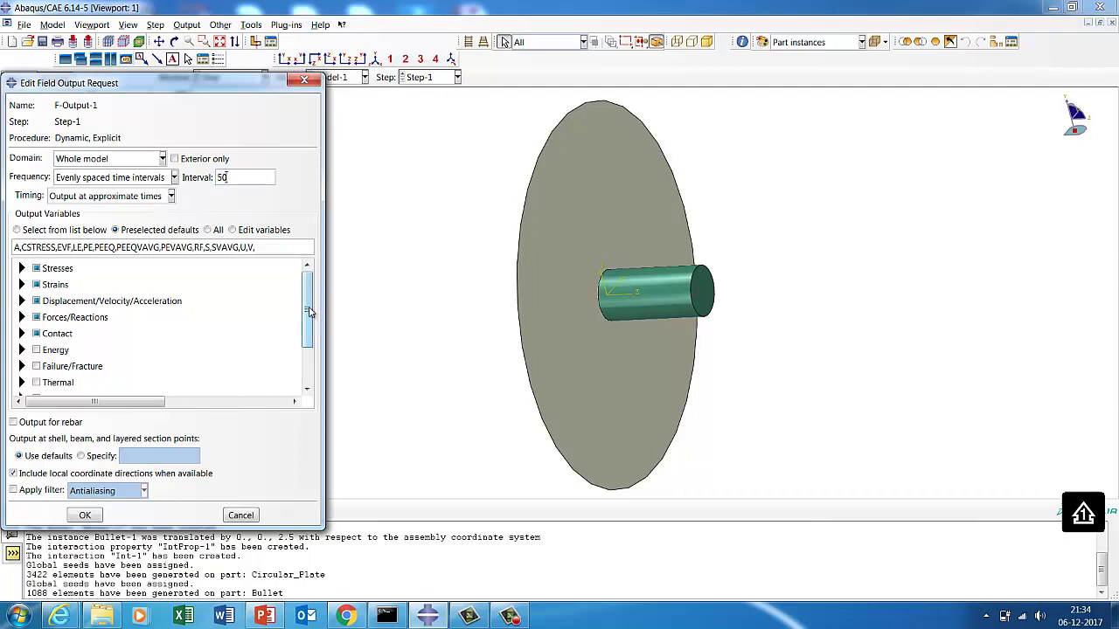
left_click_drag(308, 314, 306, 356)
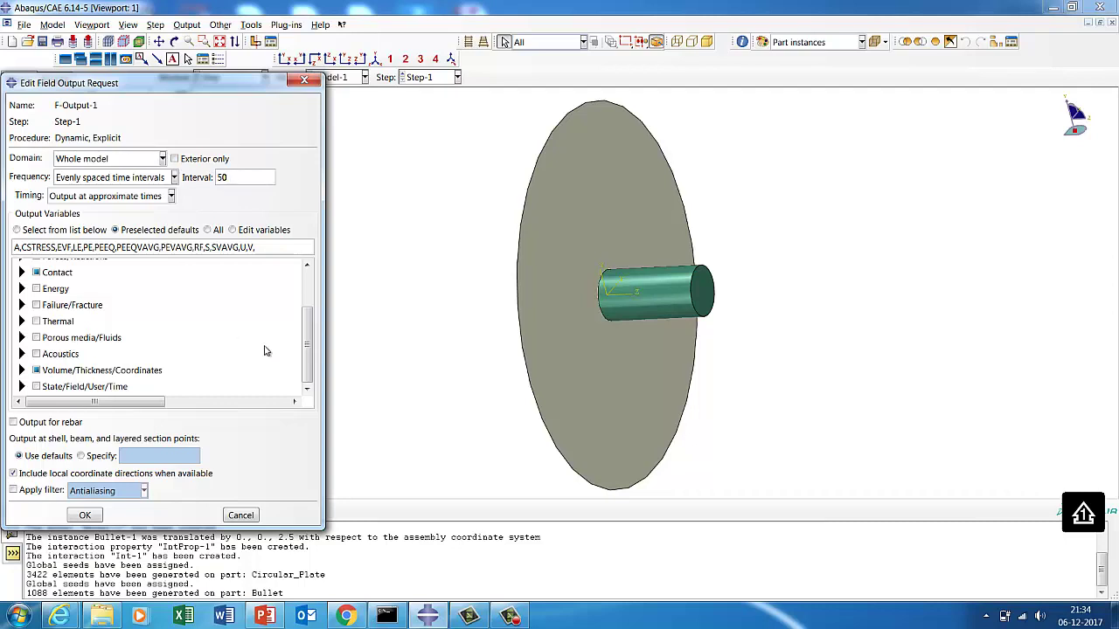
left_click(22, 387)
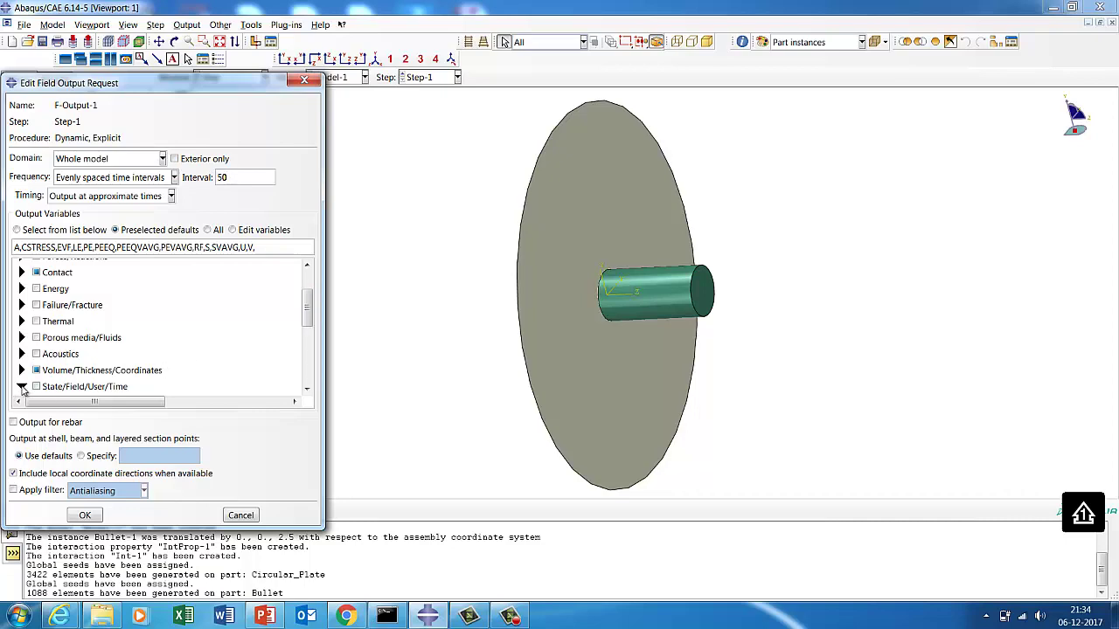
left_click_drag(306, 316, 305, 354)
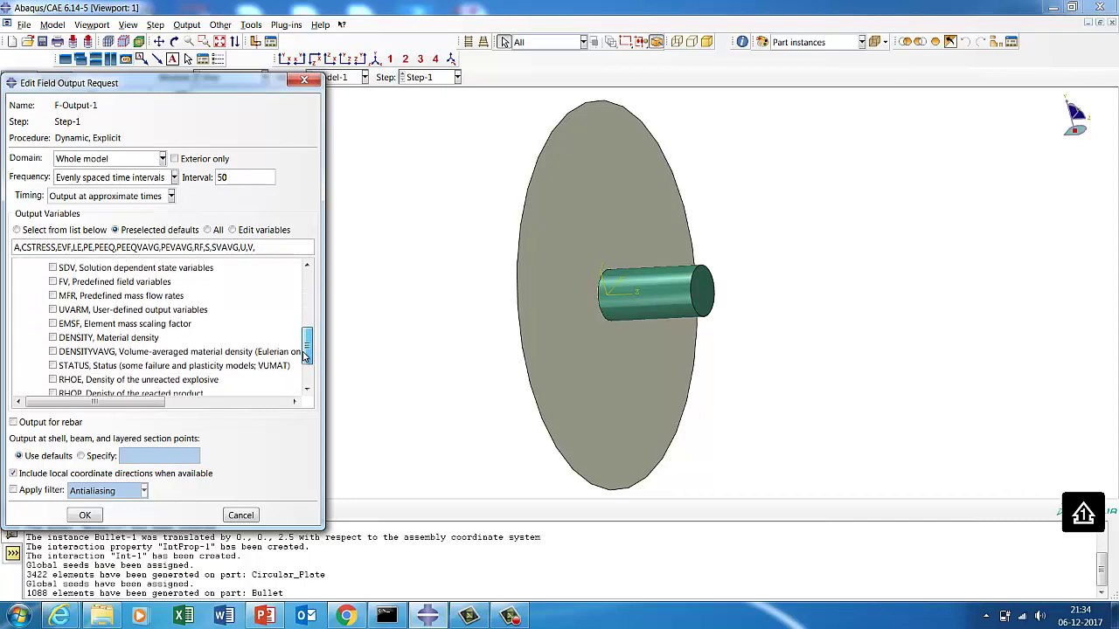
left_click(53, 365)
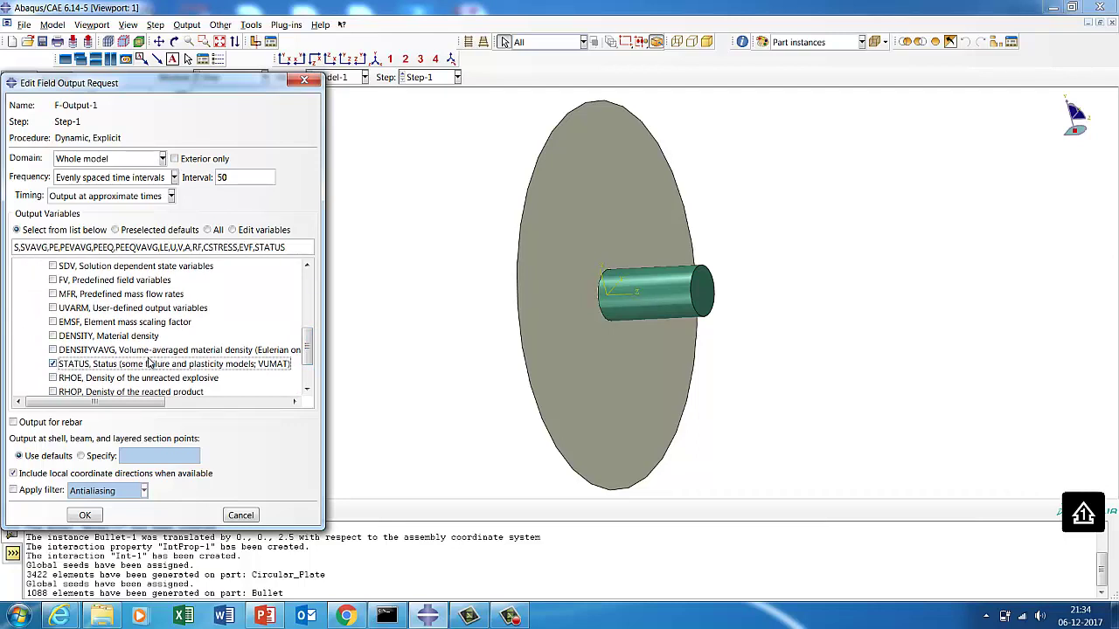
left_click(85, 516)
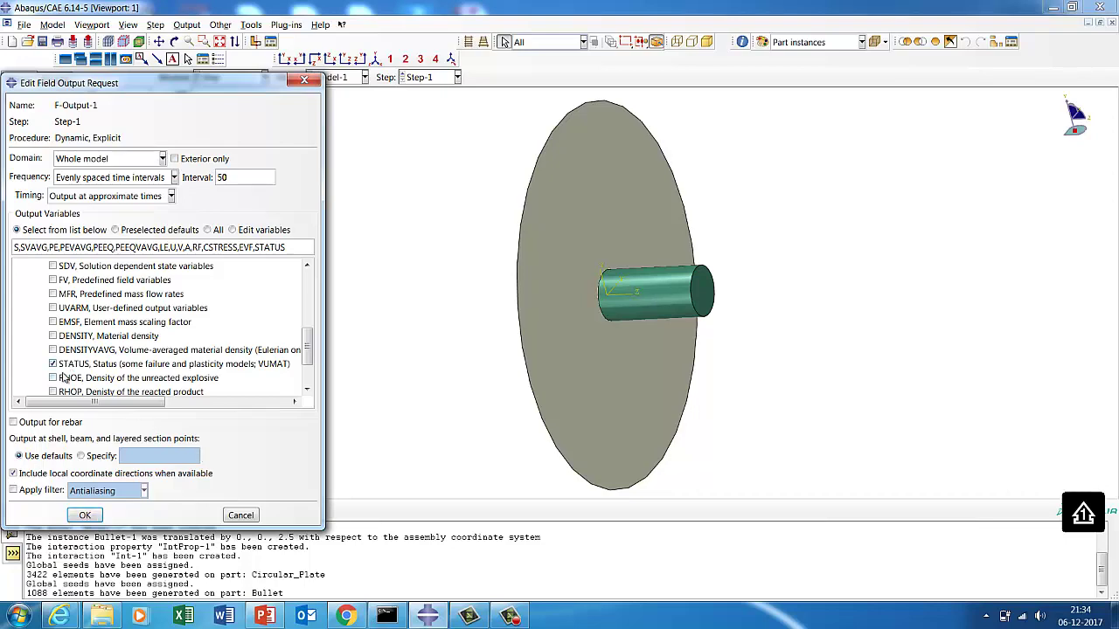
left_click(85, 516)
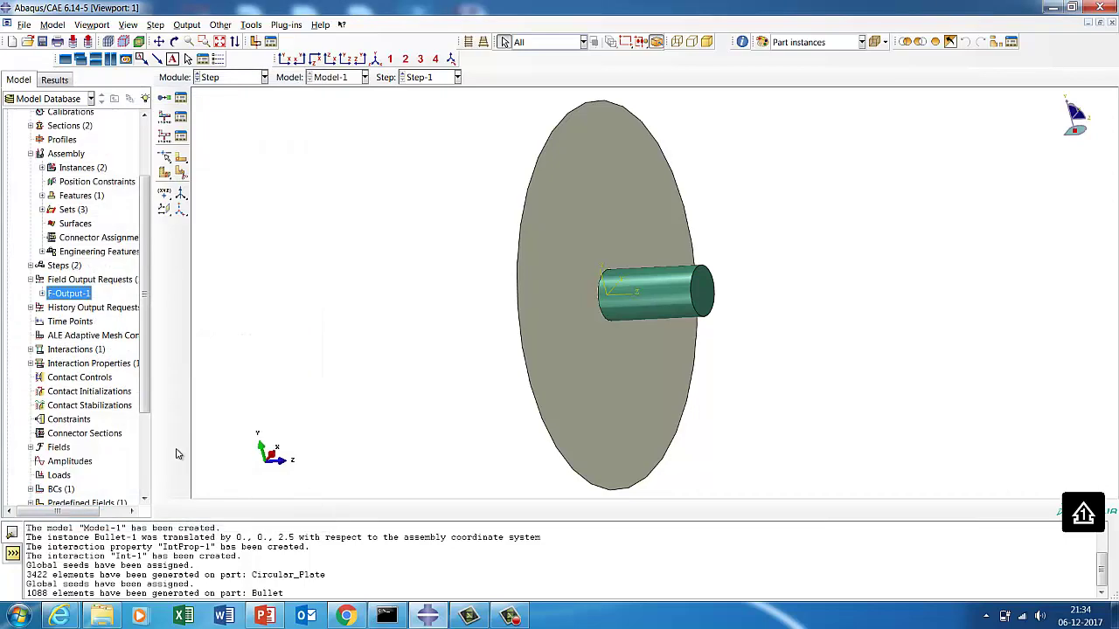
Create a job named Material_Damage with default settings.
left_click(233, 80)
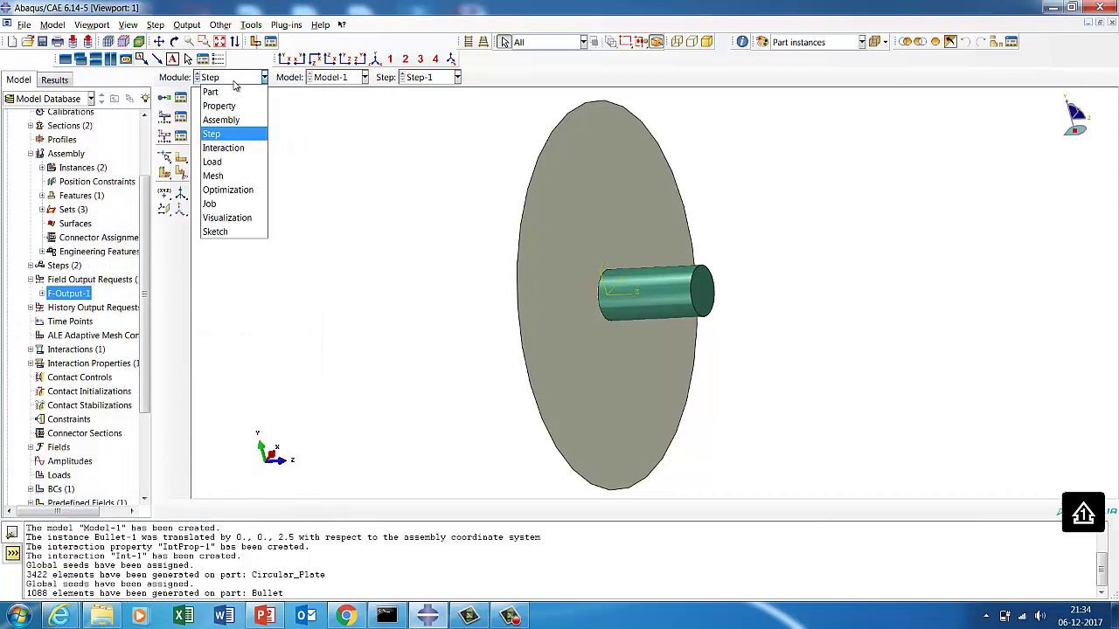
left_click(223, 202)
left_click(180, 97)
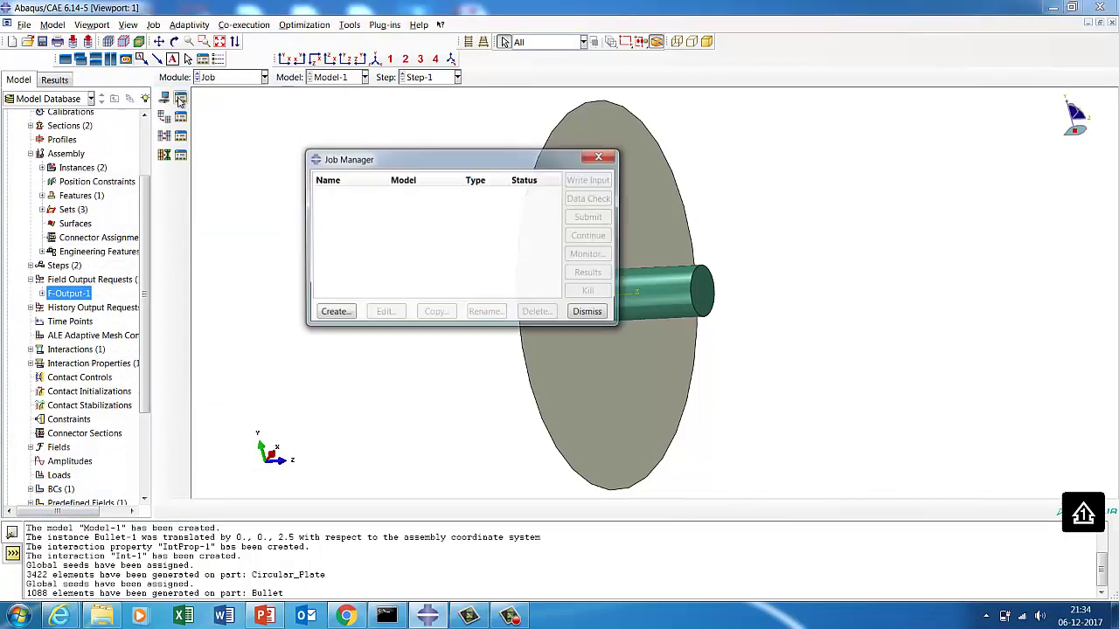
left_click(332, 312)
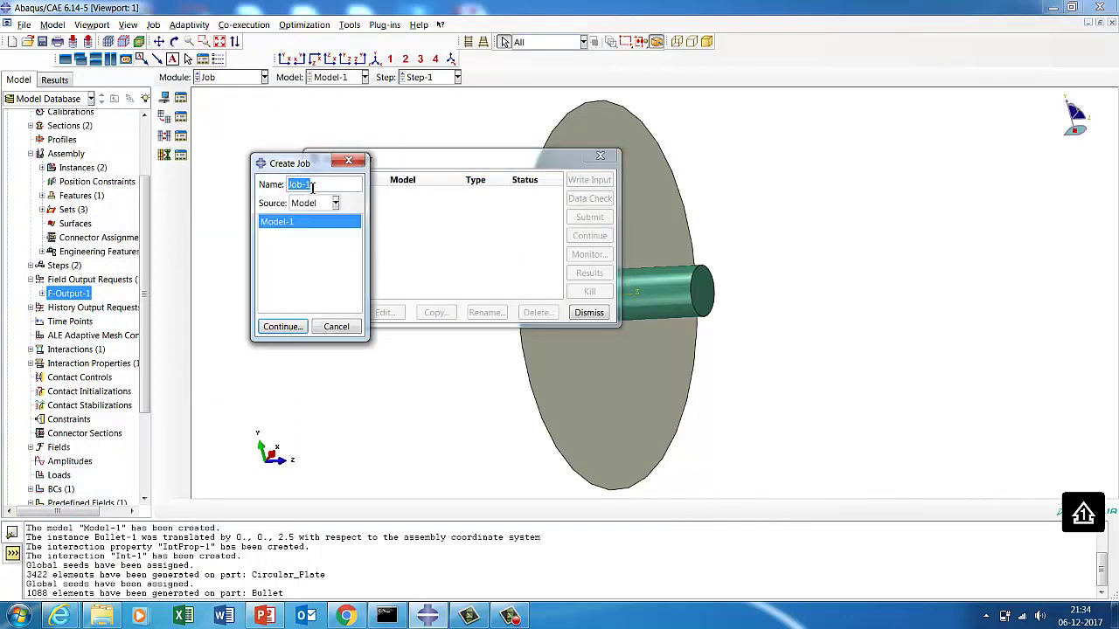
type("Mater")
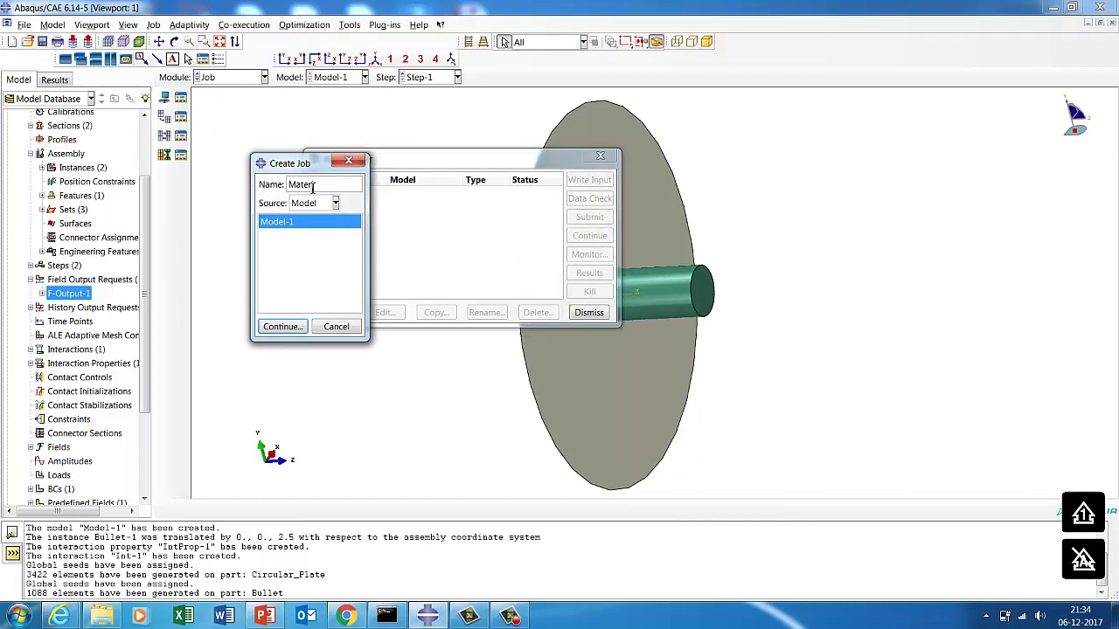
type("ial_Damage")
left_click(282, 326)
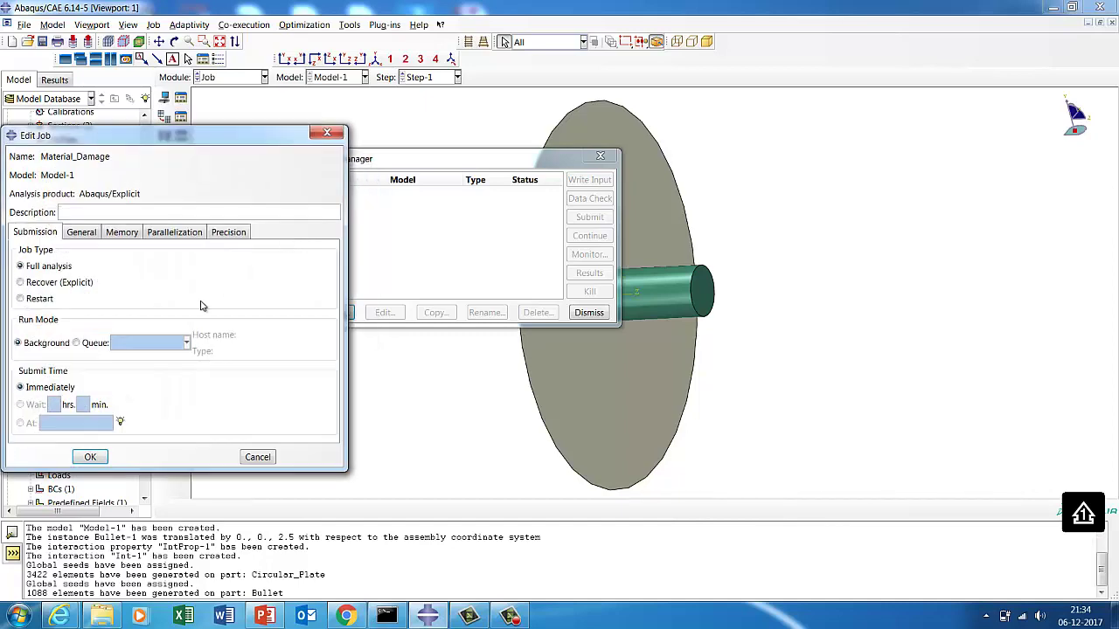
left_click(84, 456)
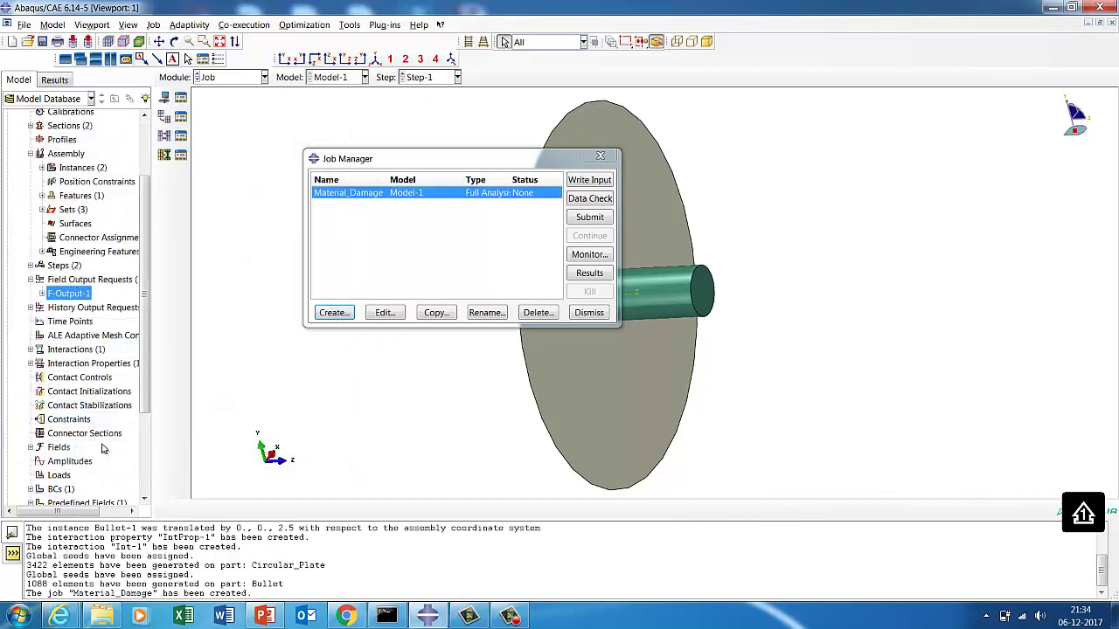
Data-check and submit Material_Damage, overwriting the existing job files.
left_click(591, 200)
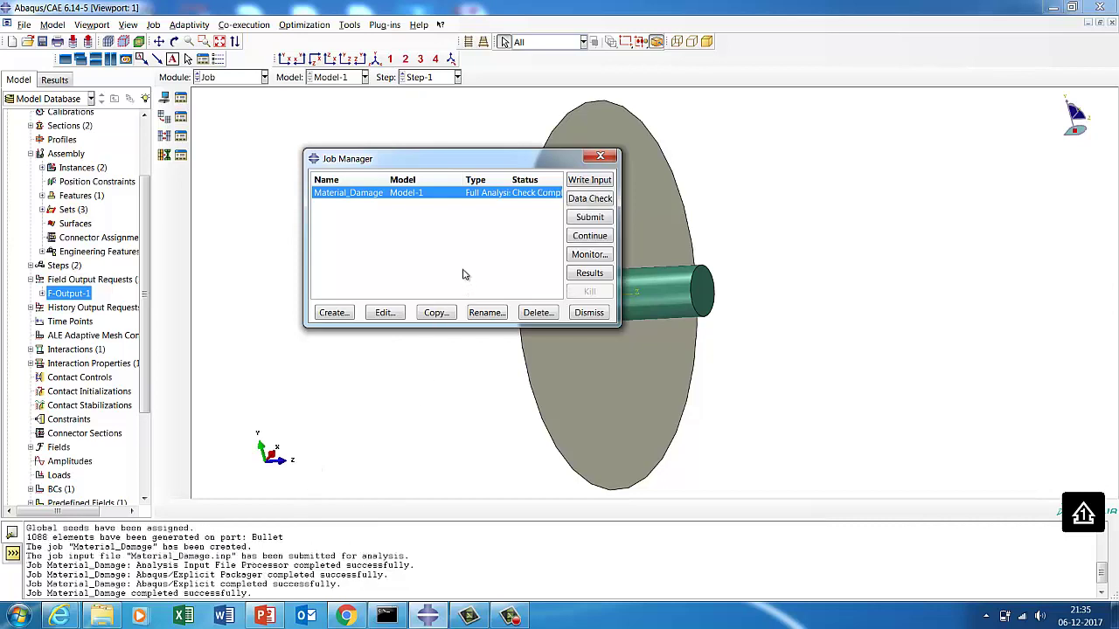
left_click(579, 219)
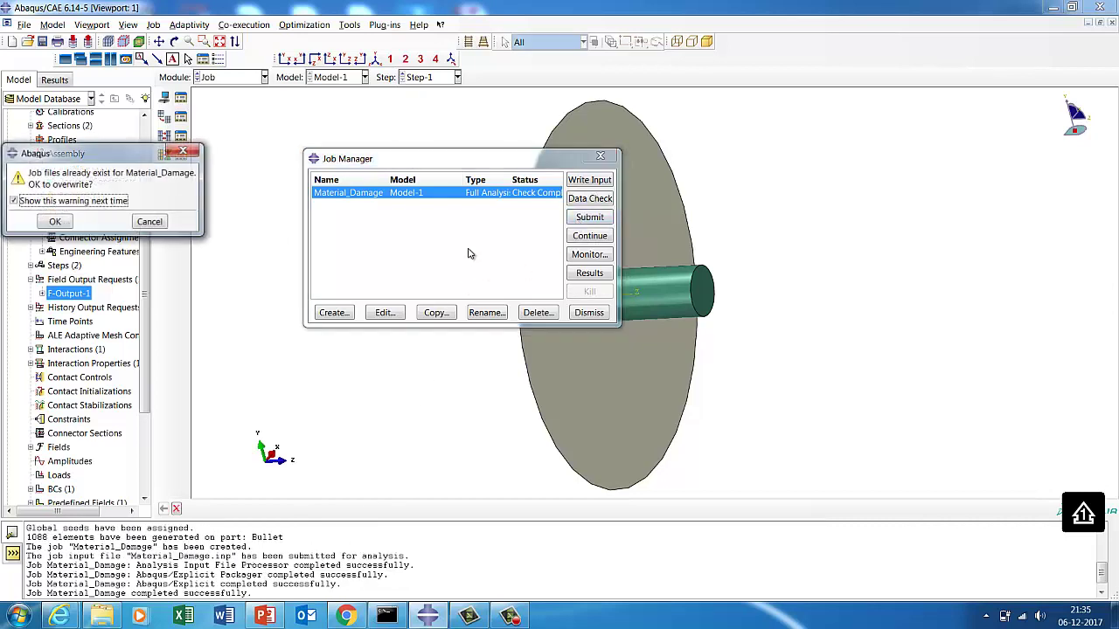
left_click(54, 222)
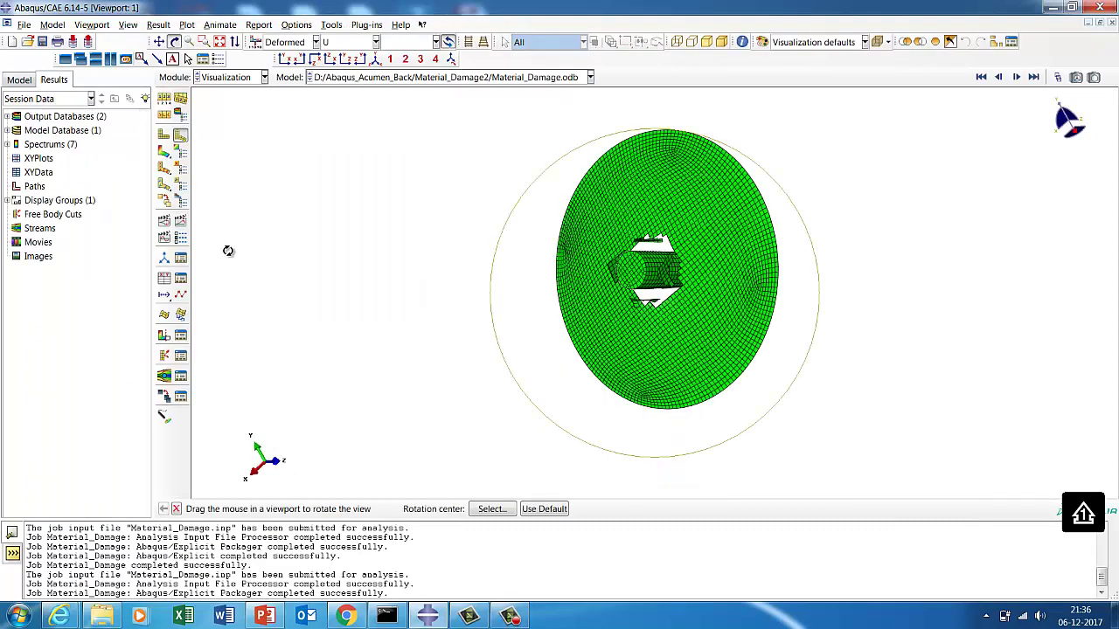
Plot Mises contours on the deformed shape and play the time-history animation, orbiting the plate.
left_click(163, 151)
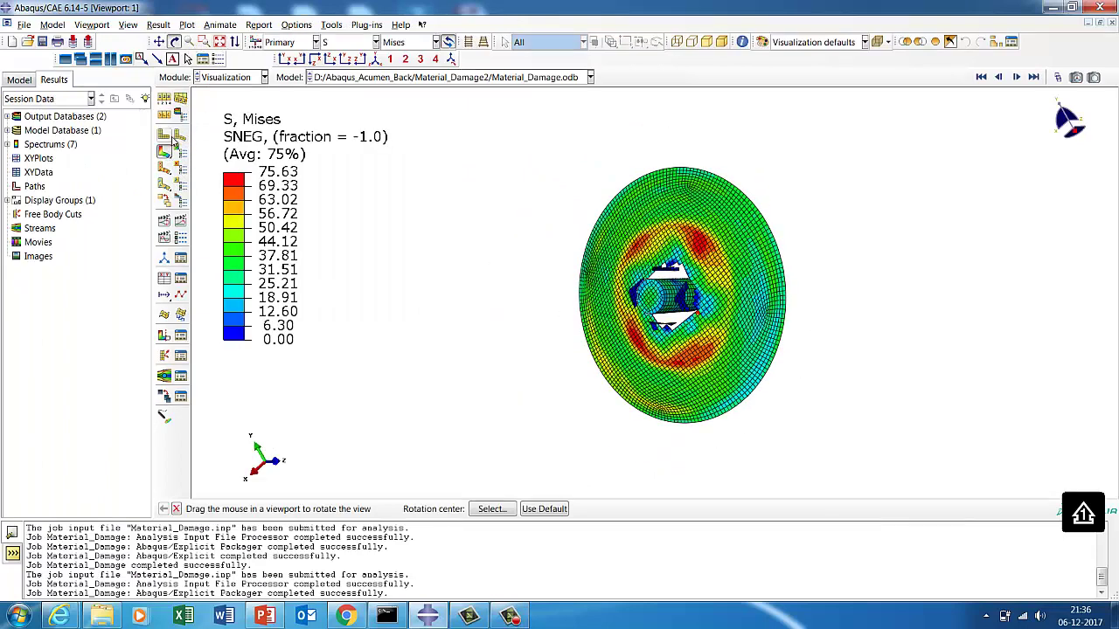
left_click(181, 221)
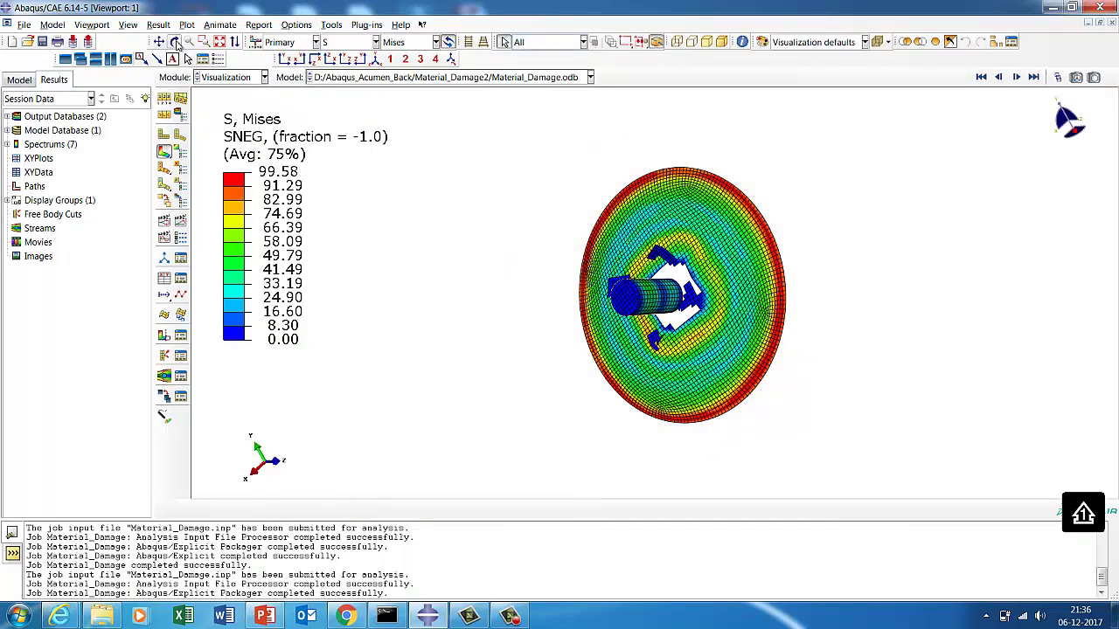
left_click_drag(806, 301, 690, 363)
left_click(180, 222)
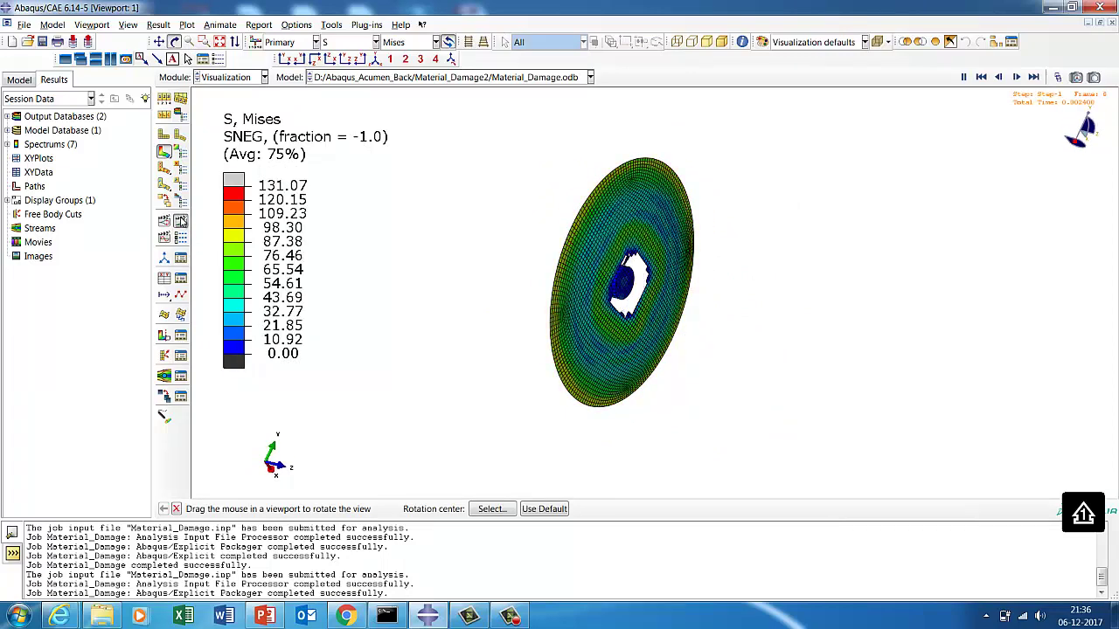
left_click_drag(594, 349, 845, 407)
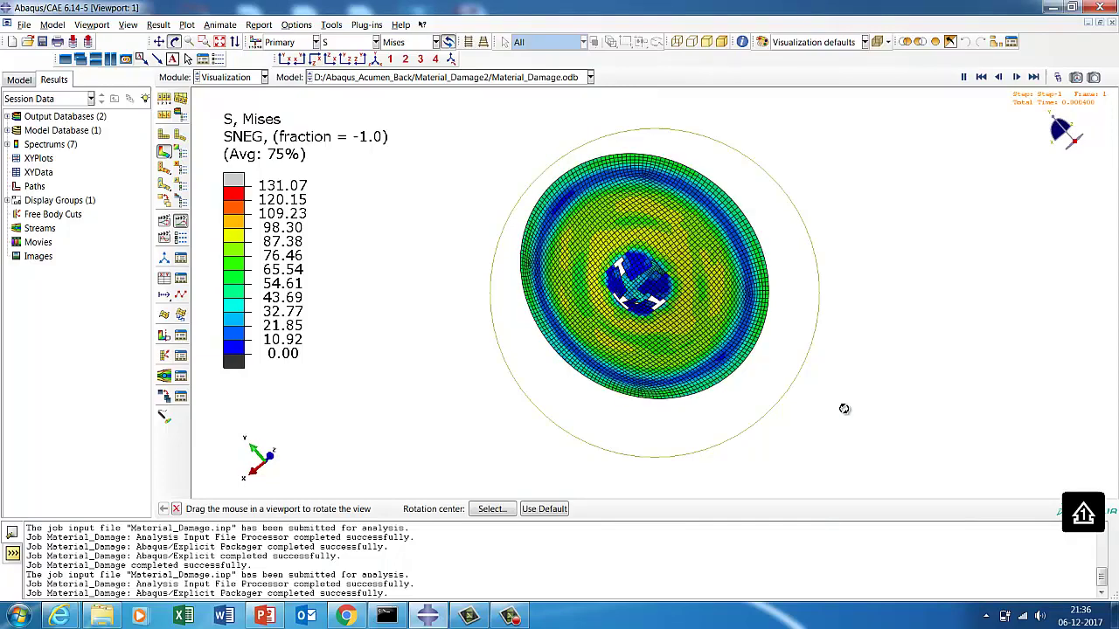
left_click_drag(843, 409, 643, 290)
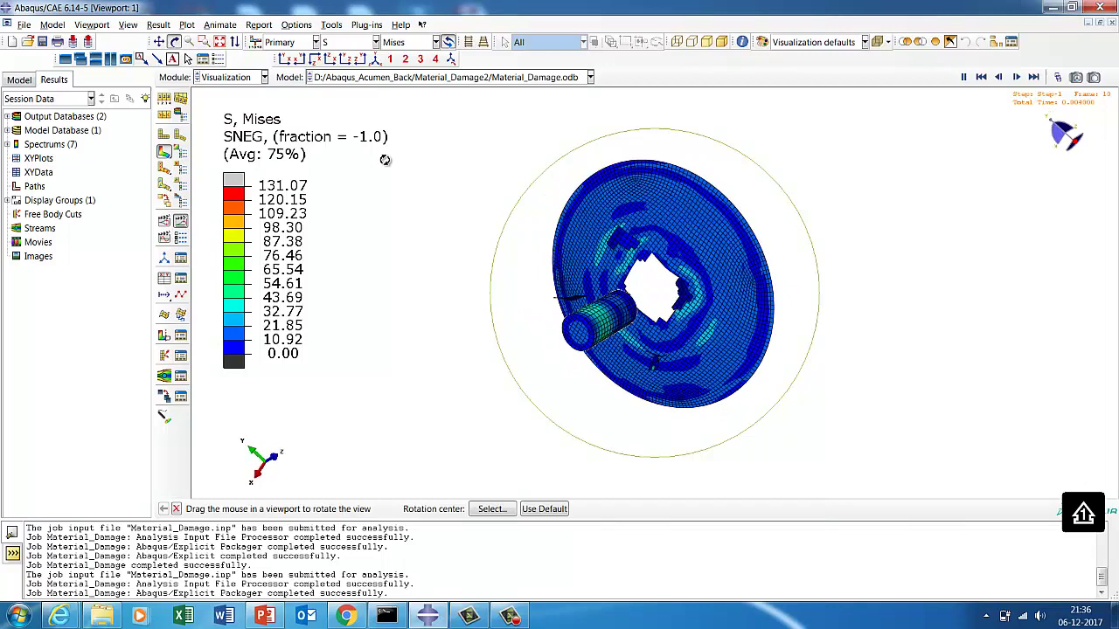
Snap to front view, then orbit obliquely to see the bullet and fragments behind the plate.
left_click(335, 60)
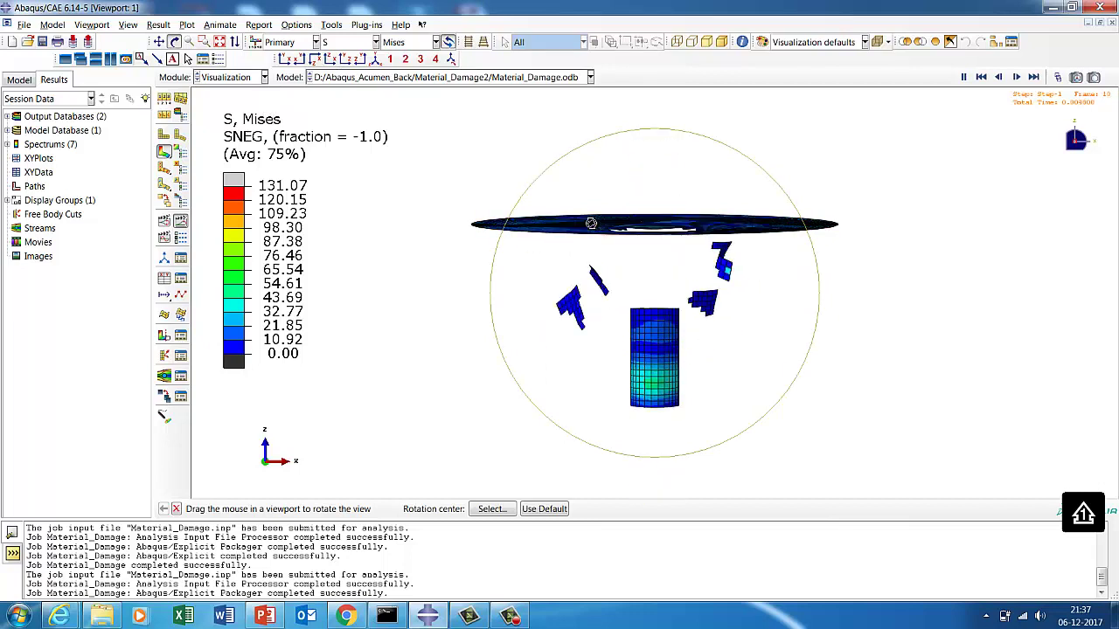
left_click_drag(574, 270, 507, 265)
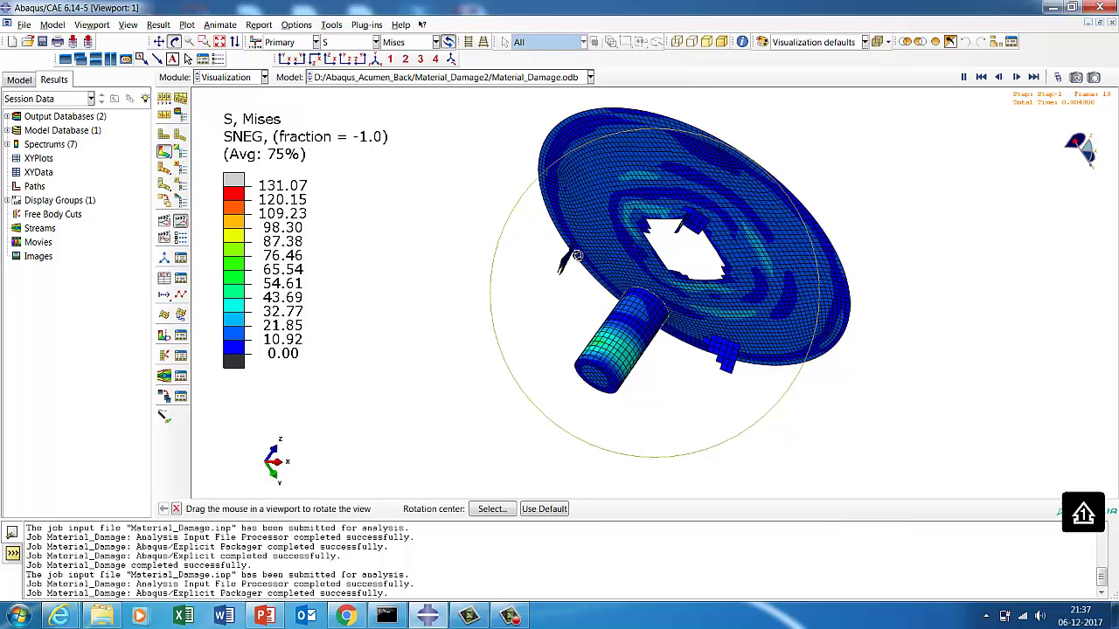
left_click_drag(577, 255, 577, 255)
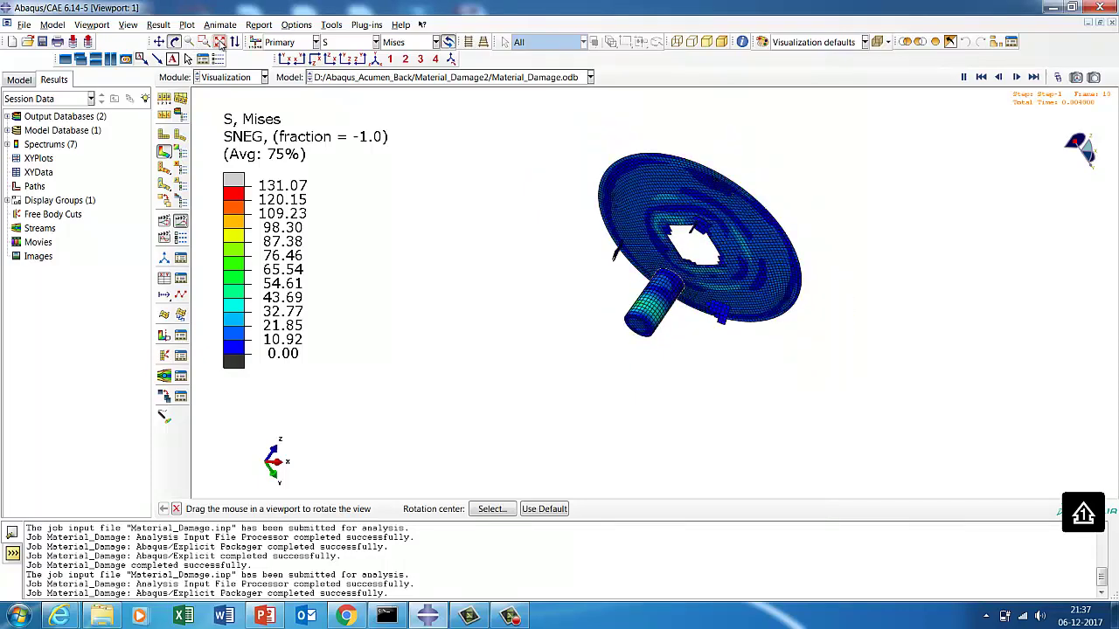
left_click(174, 41)
left_click(174, 41)
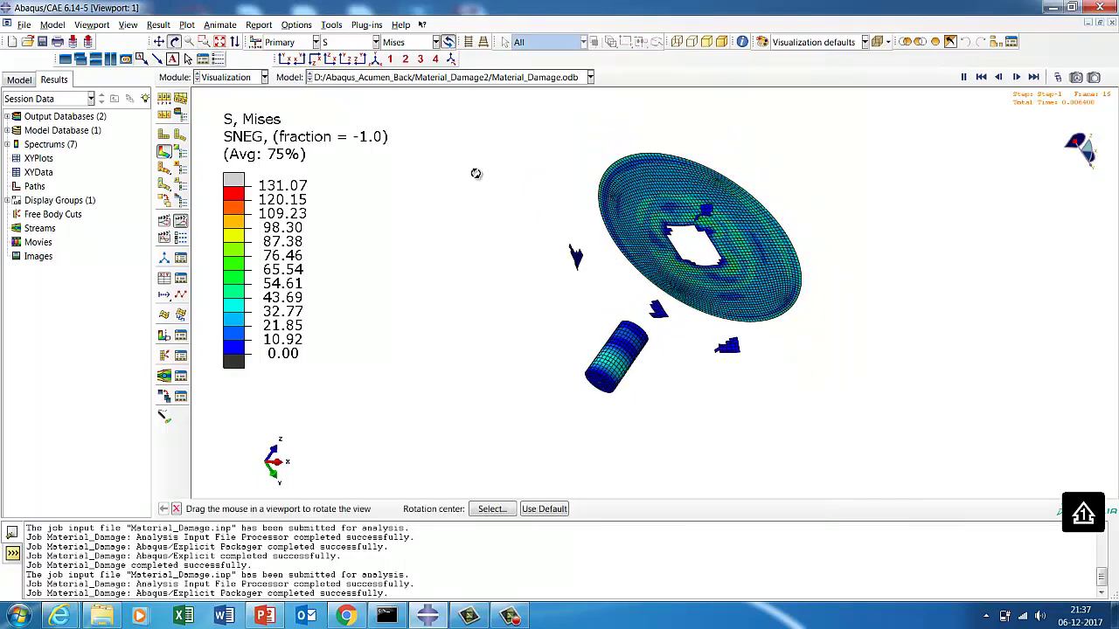
left_click_drag(475, 172, 654, 210)
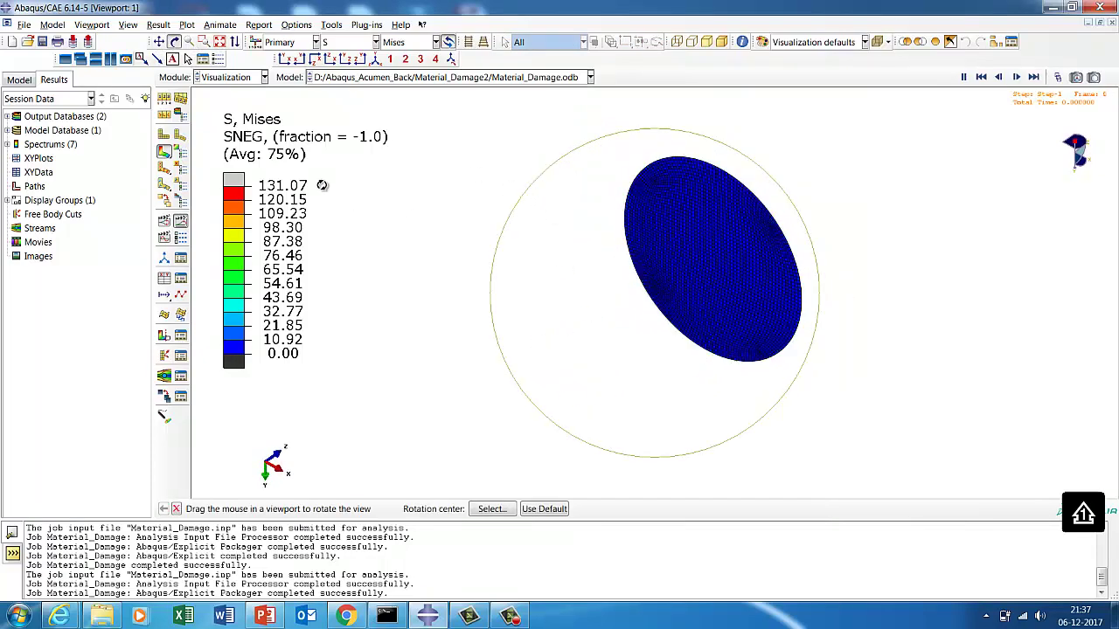
left_click(159, 41)
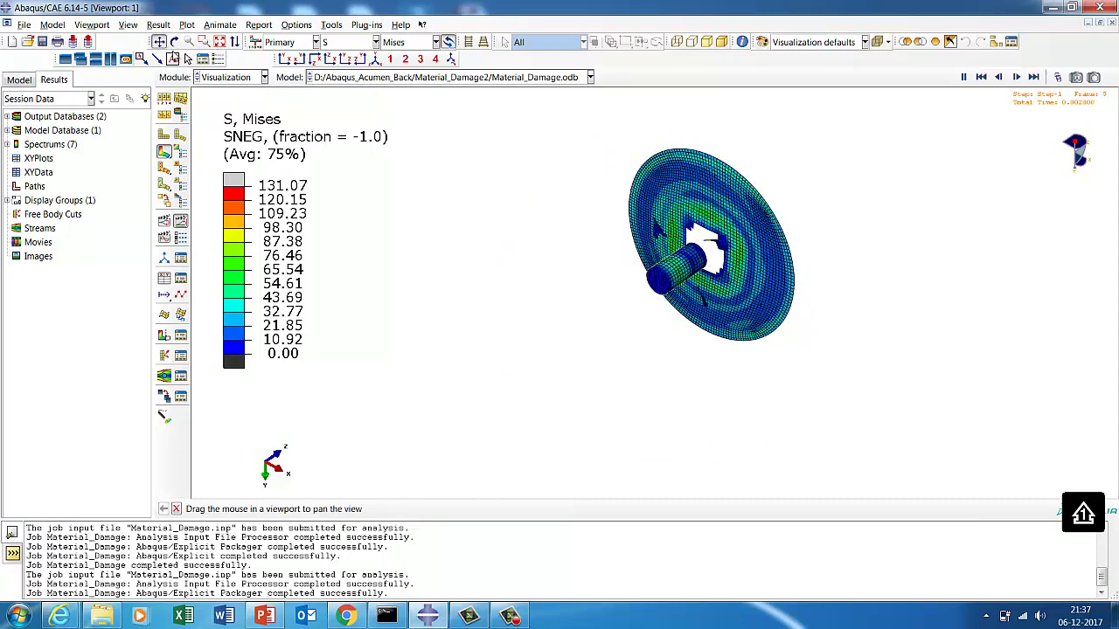
Pan the model left, stop the animation, and replay it from the start.
left_click_drag(602, 232, 364, 260)
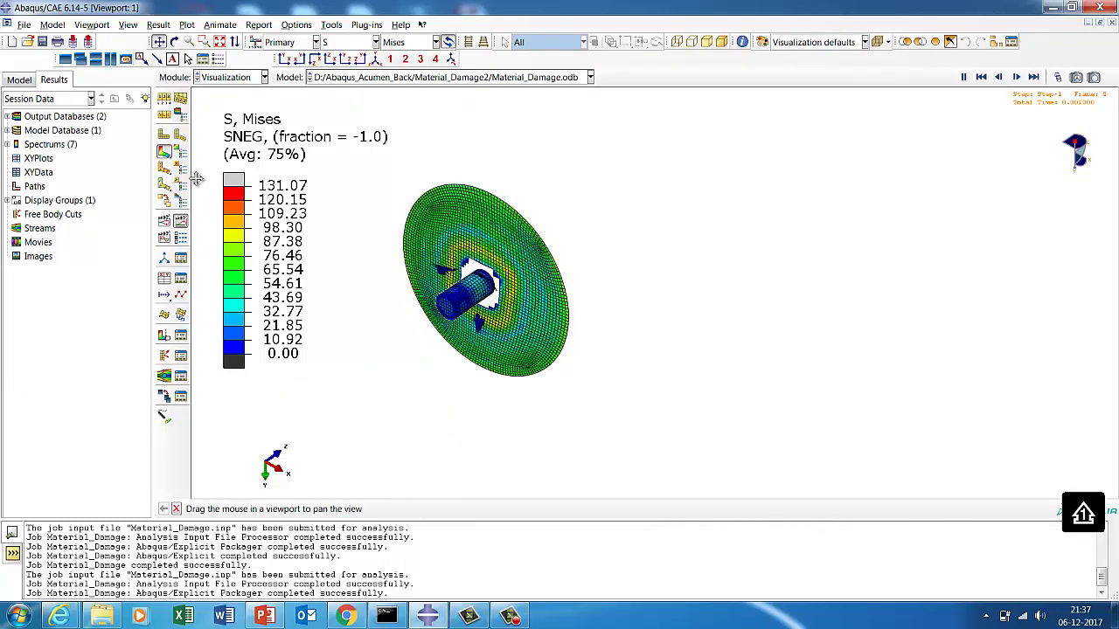
left_click(182, 222)
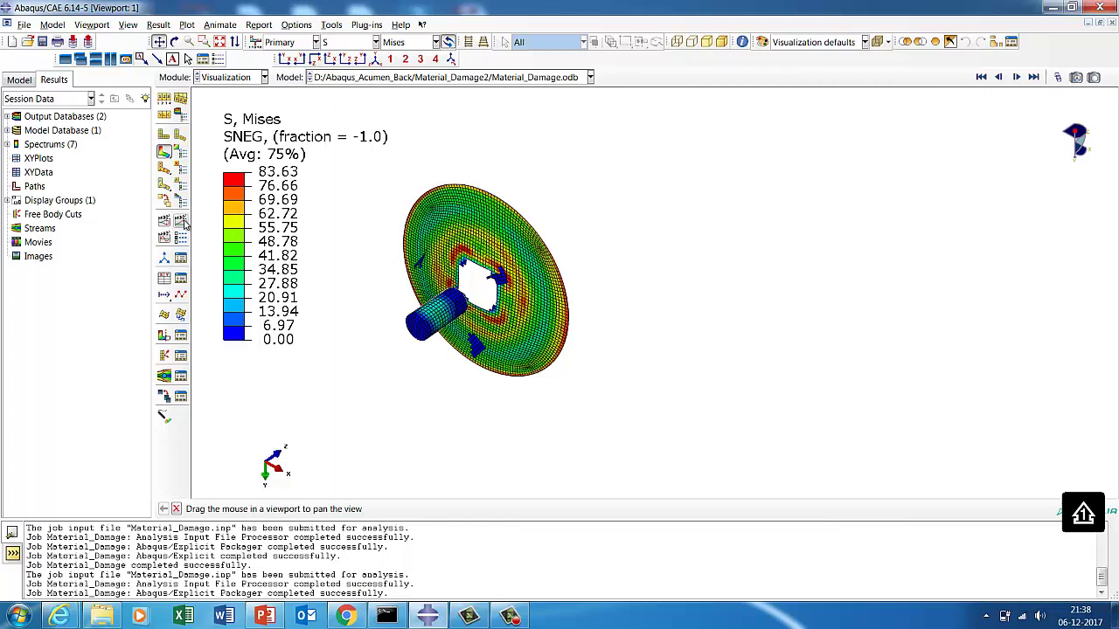
left_click(184, 223)
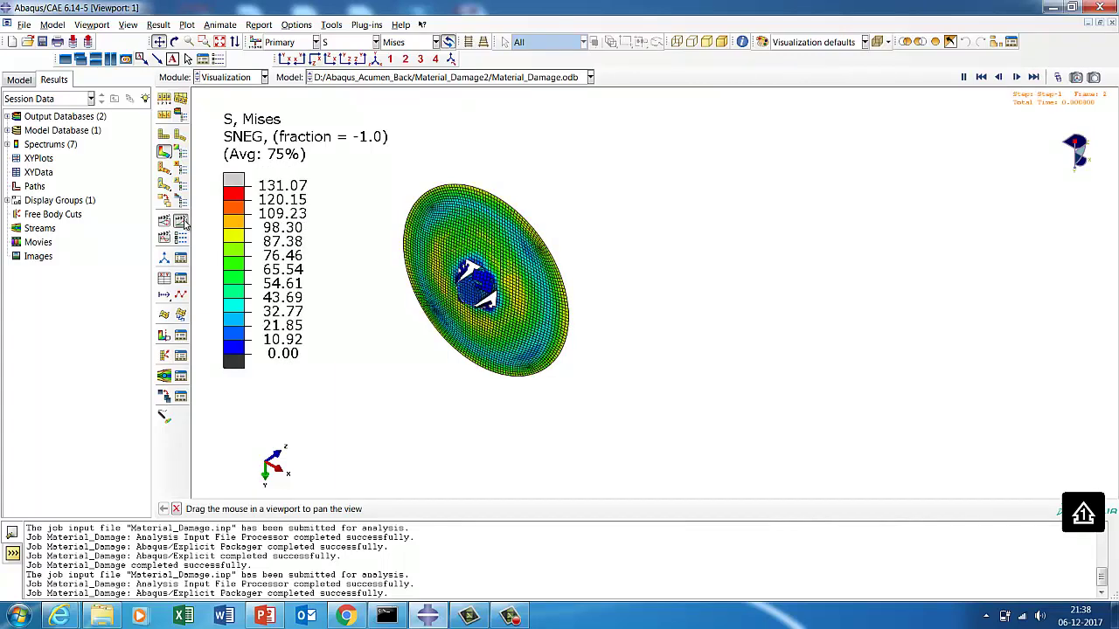